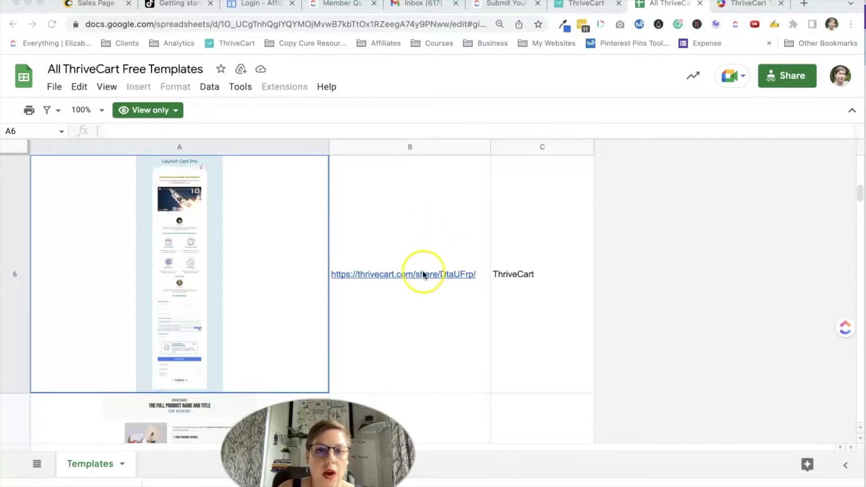
# Copy the Launch Cart Pro template's thrivecart.com/share link from cell B6.
pyautogui.click(413, 324)
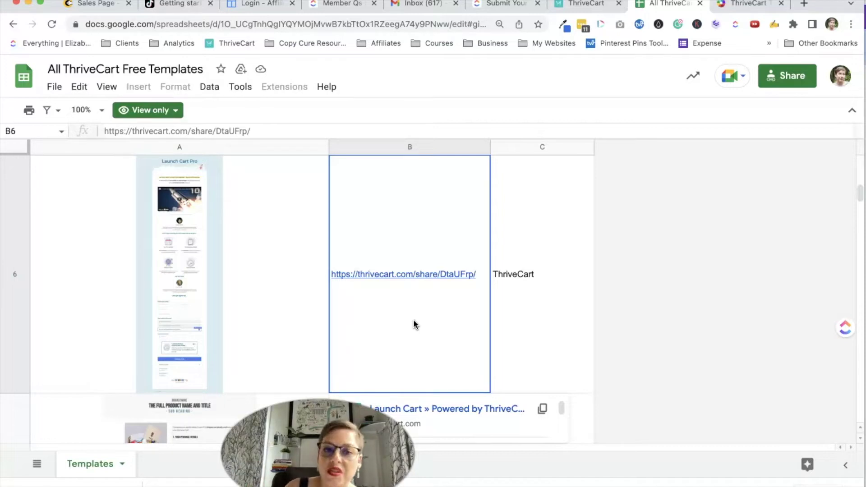
pyautogui.hotkey('ctrl', 'c')
# Paste the Launch Cart Pro share link into the cart's design import to preview it.
pyautogui.click(581, 6)
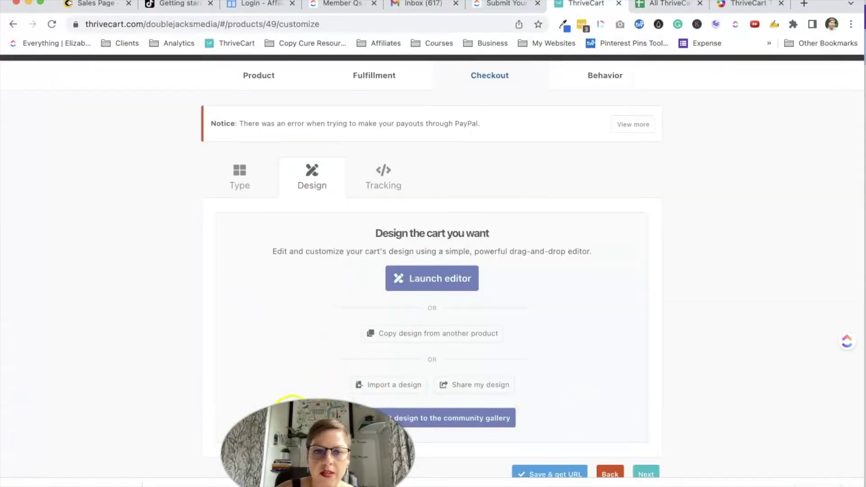
pyautogui.moveTo(391, 418); pyautogui.dragTo(754, 415)
pyautogui.moveTo(609, 387); pyautogui.dragTo(797, 389)
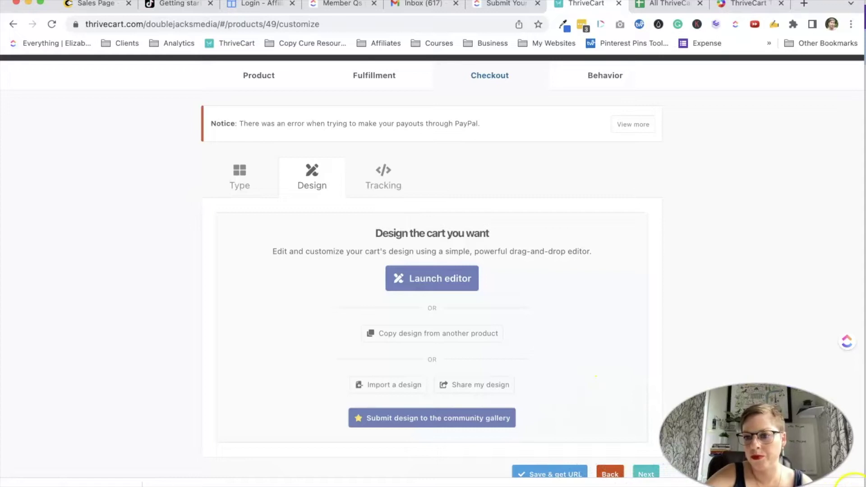
pyautogui.click(403, 386)
pyautogui.press('super+v')
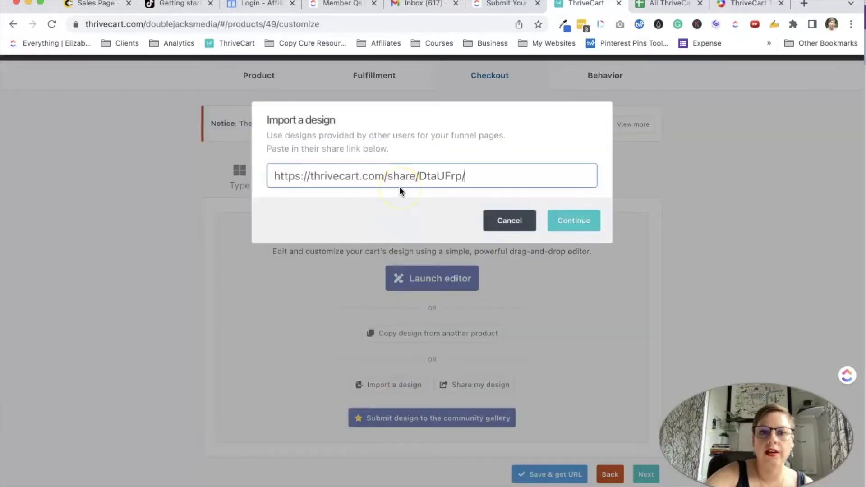
pyautogui.click(572, 220)
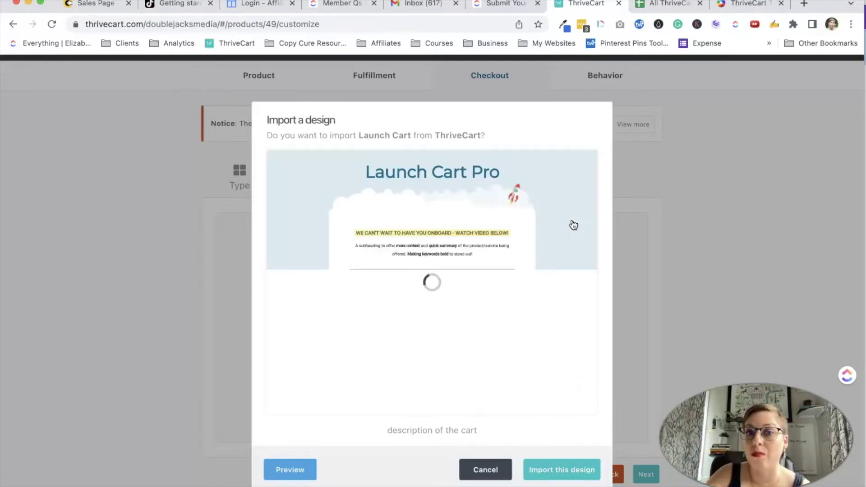
# Confirm importing the previewed Launch Cart Pro design into the checkout cart.
pyautogui.scroll(-4, 515, 276)
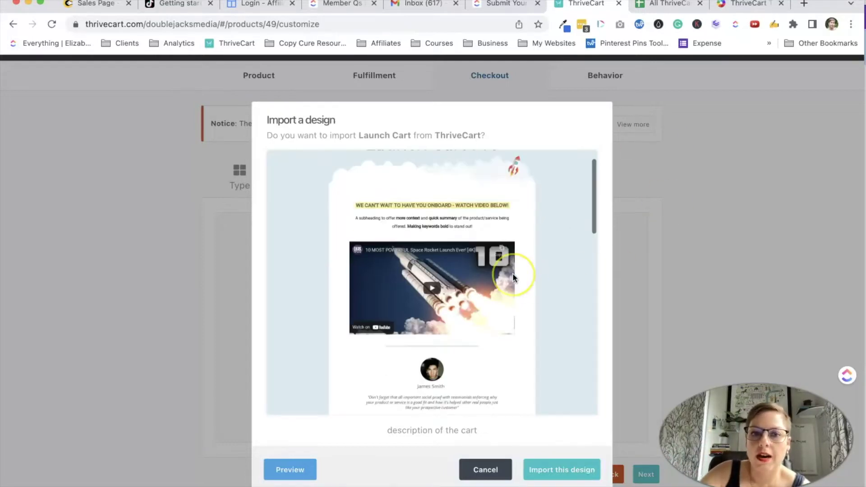
pyautogui.scroll(-8, 513, 278)
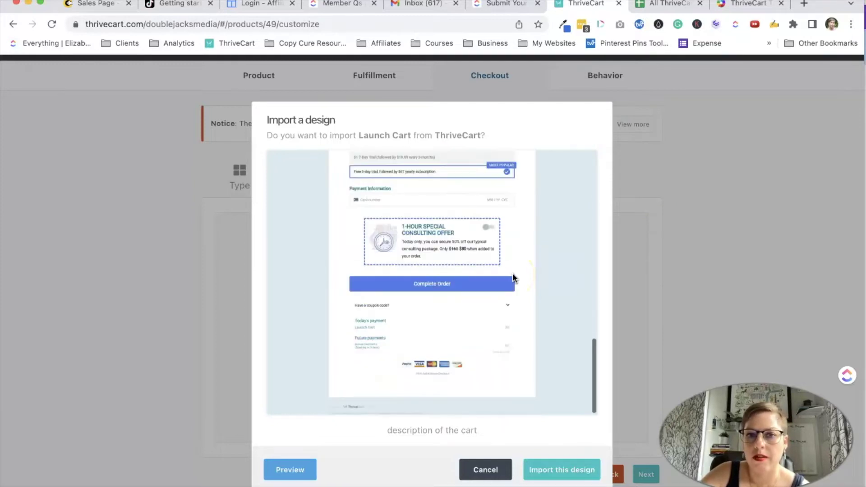
pyautogui.scroll(12, 513, 275)
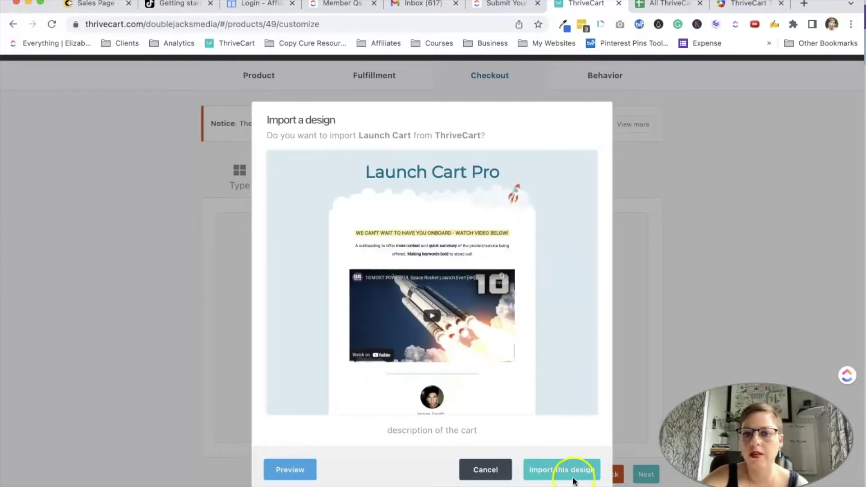
pyautogui.click(569, 472)
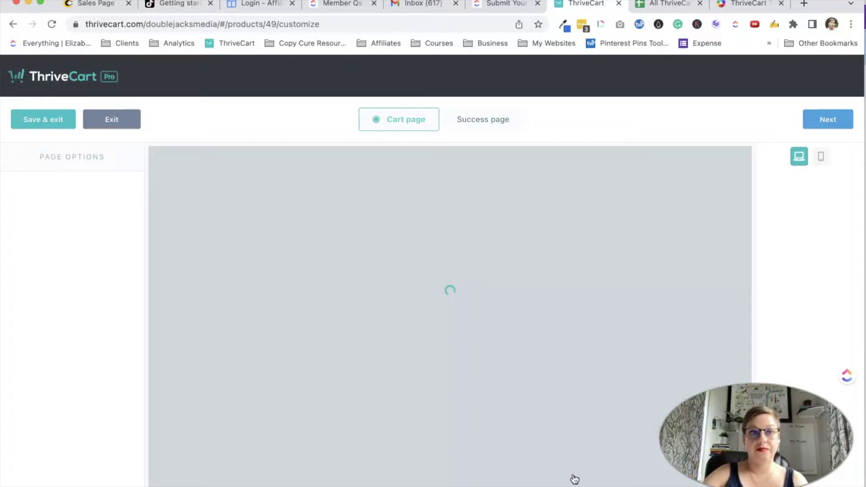
# Retitle the cart heading 'Your Blog's Banner Year Fast Pass' at 45px and detach the editor window.
pyautogui.scroll(-3, 575, 479)
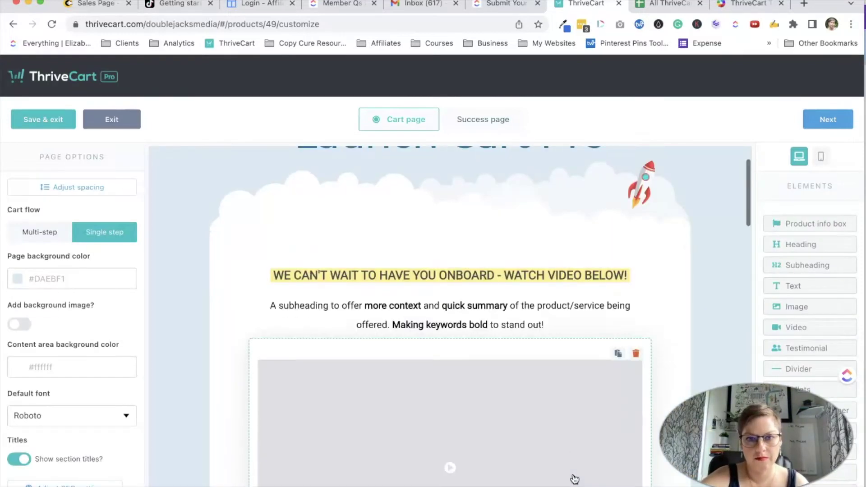
pyautogui.scroll(3, 574, 479)
pyautogui.scroll(-2, 575, 479)
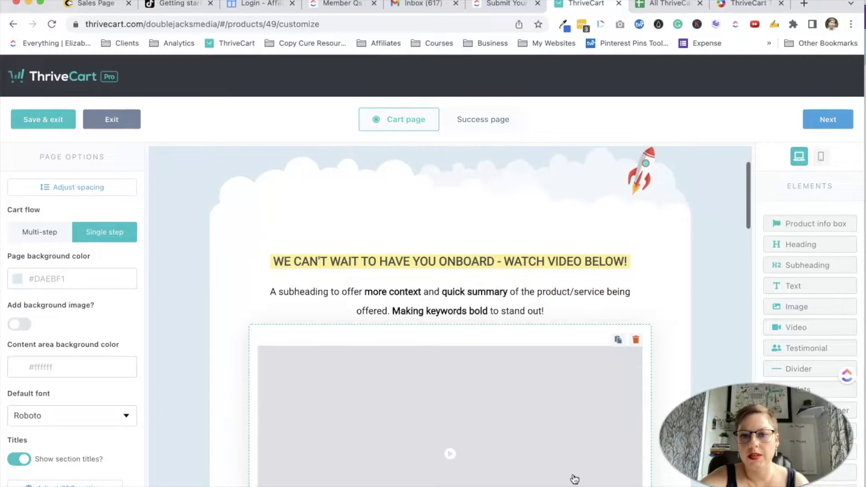
pyautogui.scroll(-15, 574, 479)
pyautogui.scroll(-5, 574, 478)
pyautogui.scroll(20, 573, 476)
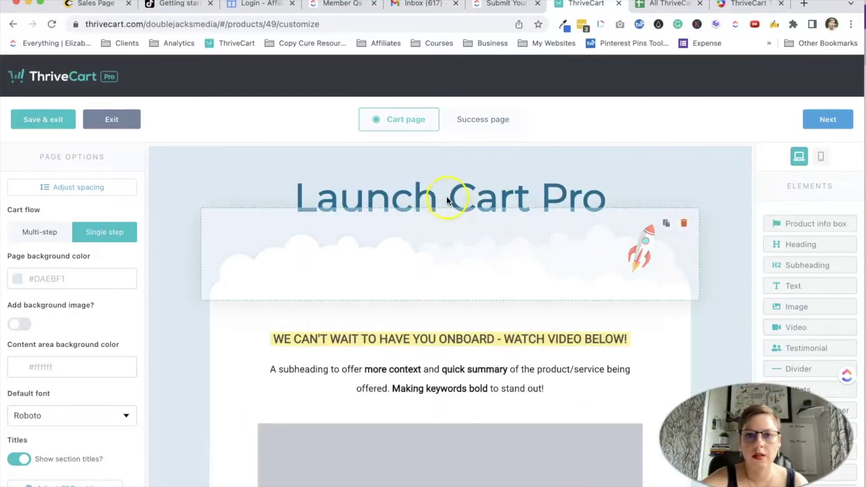
pyautogui.click(445, 188)
pyautogui.tripleClick(416, 226)
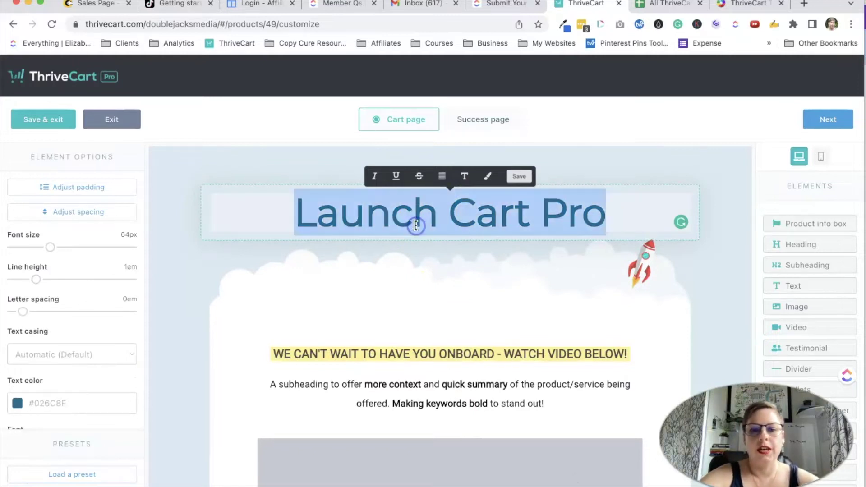
pyautogui.write('Your BLog')
pyautogui.press('BackSpace')
pyautogui.press('BackSpace')
pyautogui.press('BackSpace')
pyautogui.write("log's Banner Year Fast Pas")
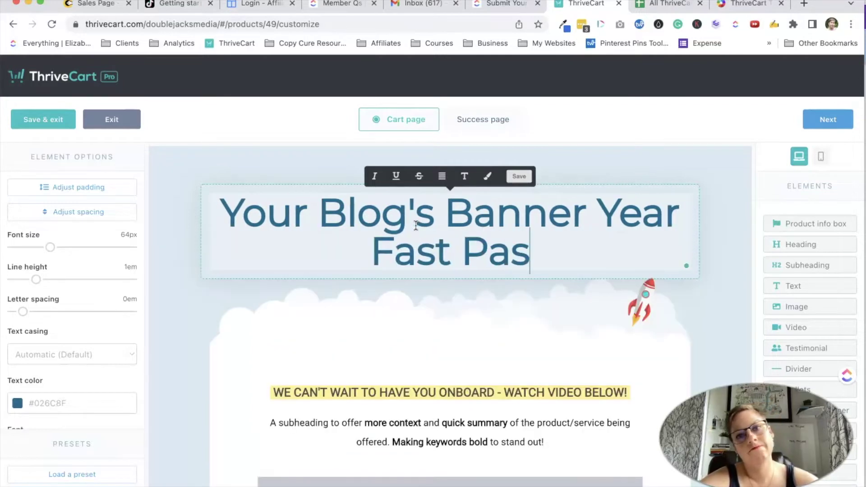
pyautogui.write('s')
pyautogui.moveTo(50, 247); pyautogui.dragTo(39, 247)
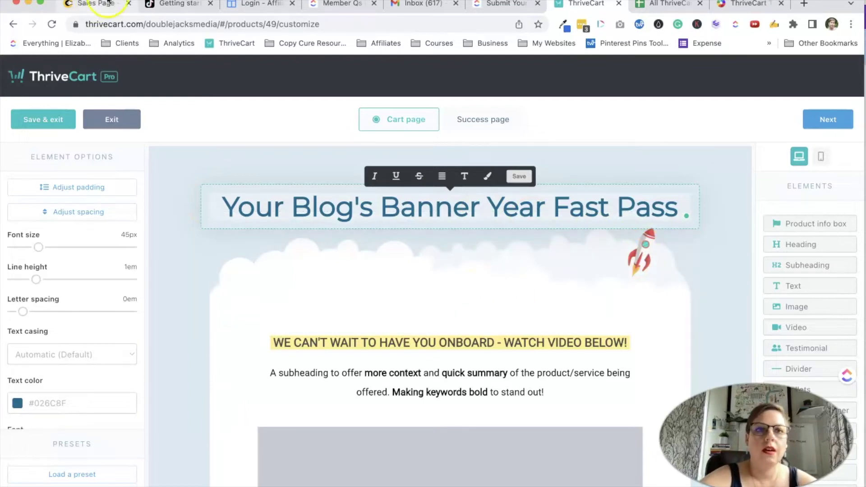
pyautogui.moveTo(584, 8); pyautogui.dragTo(589, 53)
# Tile the Sales Page copy to the screen's left half and close the Workflows panel.
pyautogui.click(86, 4)
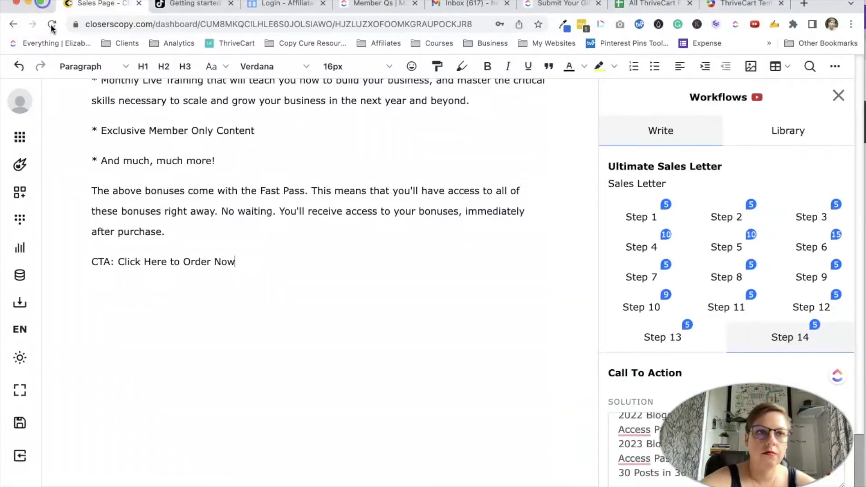
pyautogui.moveTo(41, 5)
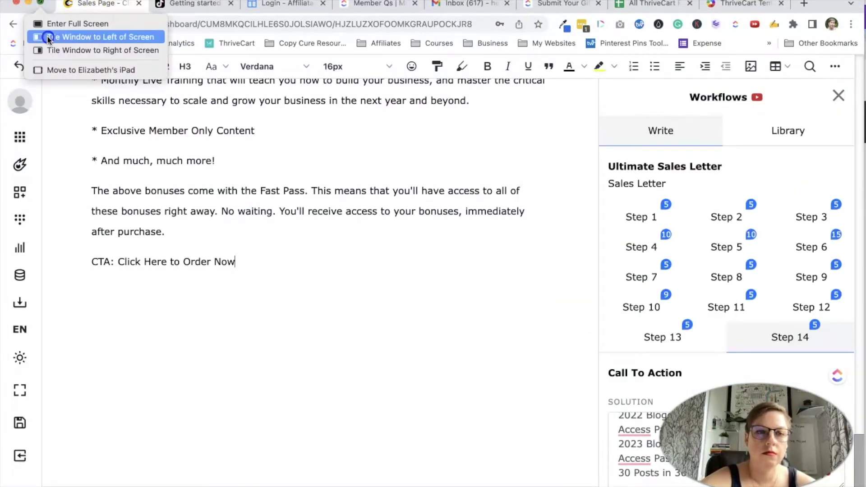
pyautogui.click(49, 35)
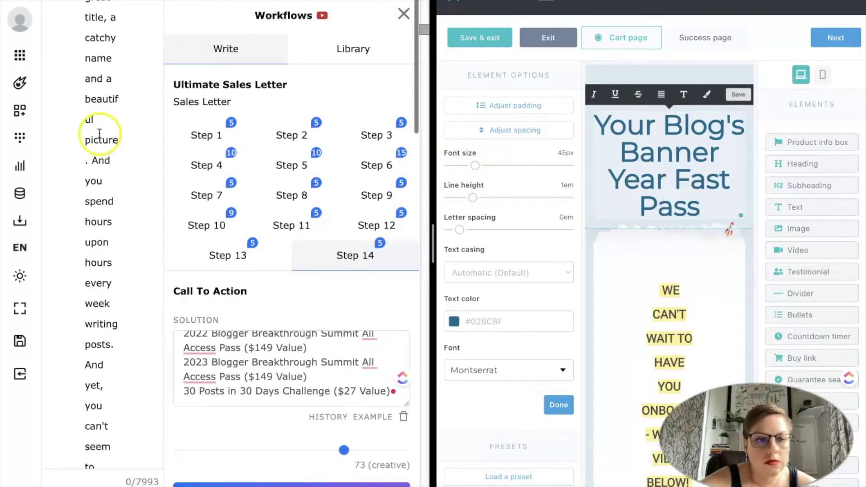
pyautogui.scroll(-10, 106, 135)
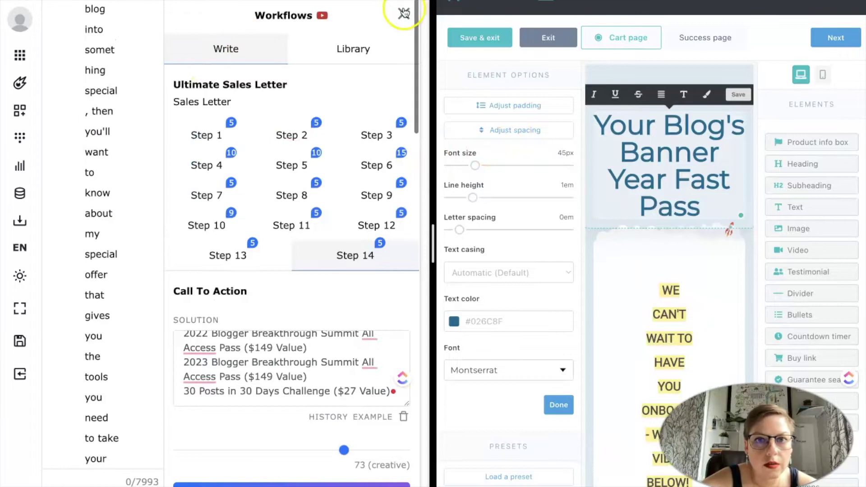
pyautogui.click(403, 13)
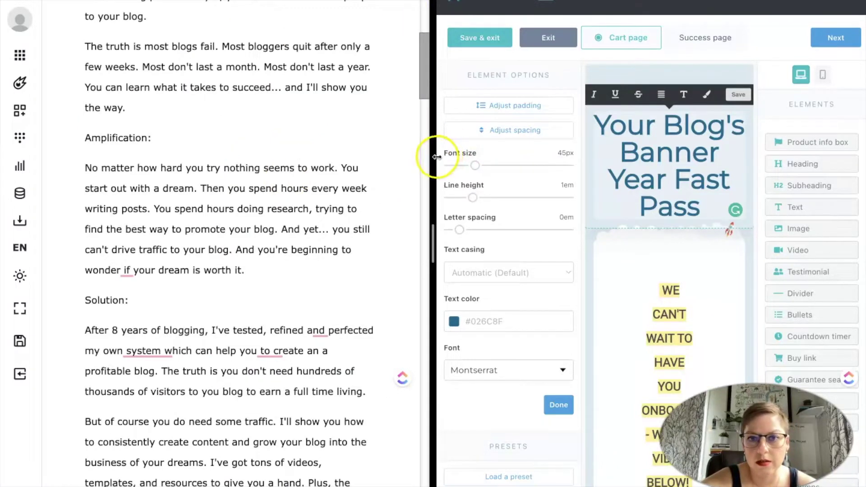
# Replace 'something special' with 'a business that supports you,' and delete the cart's video element.
pyautogui.moveTo(416, 157); pyautogui.dragTo(352, 159)
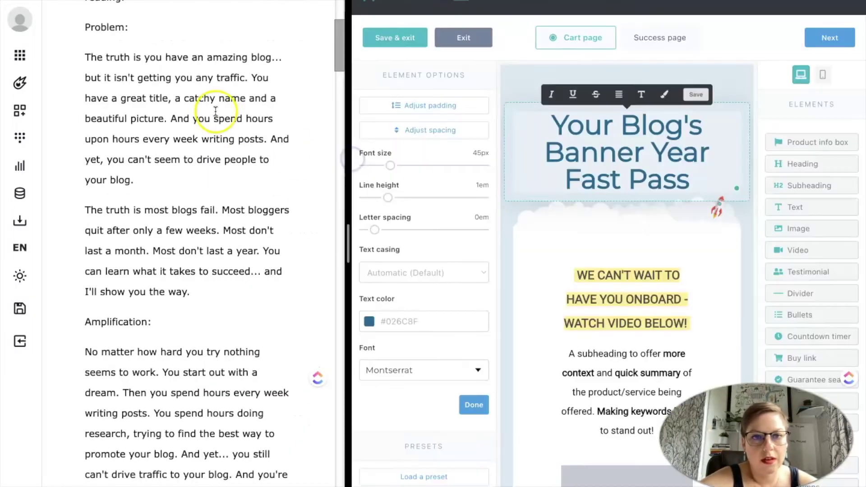
pyautogui.scroll(10, 216, 111)
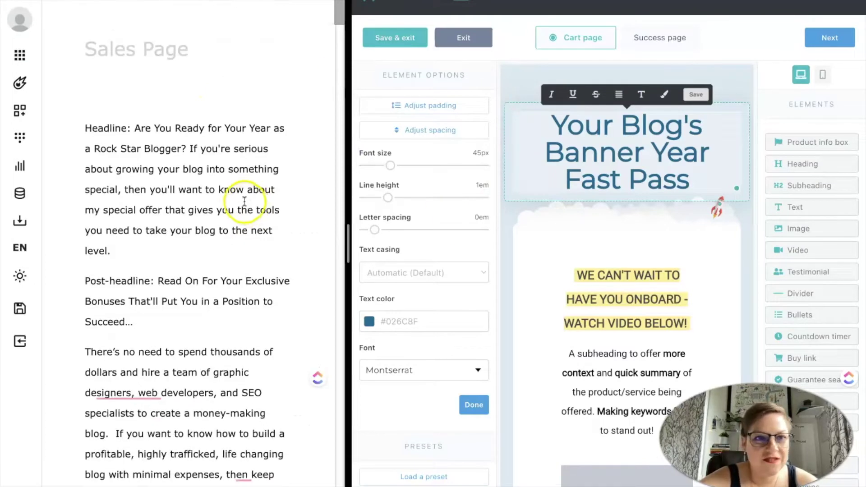
pyautogui.moveTo(135, 128); pyautogui.dragTo(186, 149)
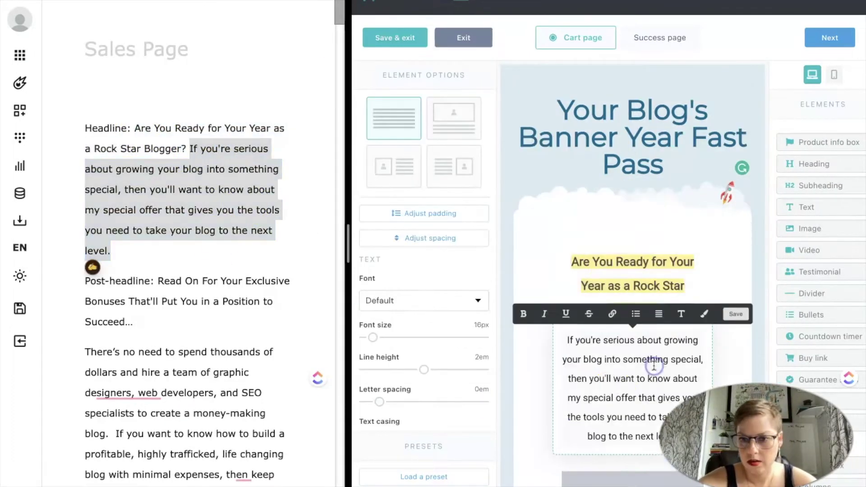
pyautogui.scroll(-1, 686, 325)
pyautogui.moveTo(702, 324); pyautogui.dragTo(625, 328)
pyautogui.write('a business that supports you,')
pyautogui.scroll(-1, 695, 374)
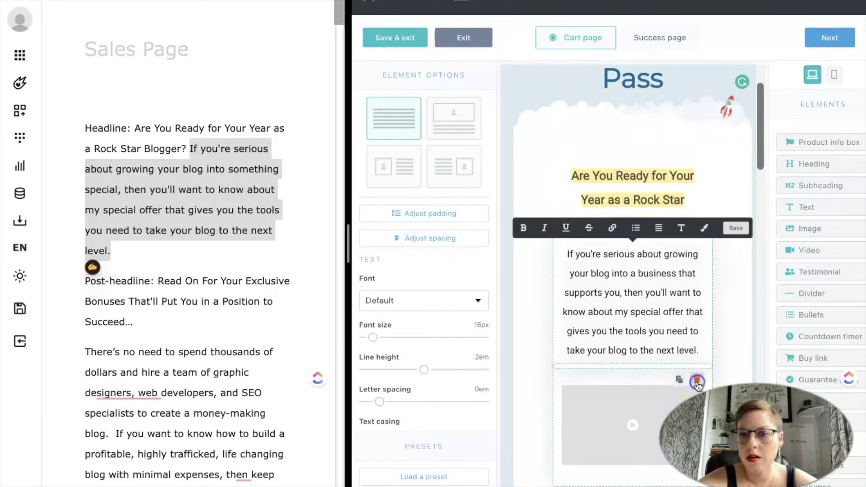
pyautogui.click(697, 380)
pyautogui.click(720, 106)
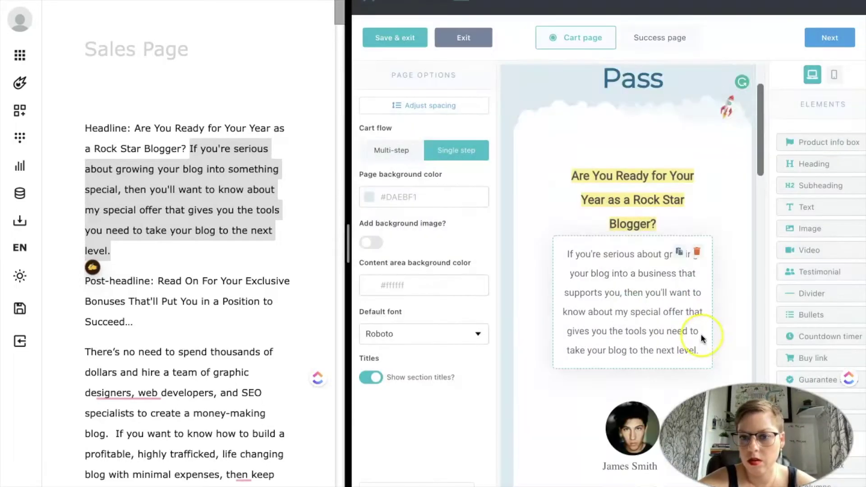
# Paste the sales copy's post-headline sentence into the Don't forget text block.
pyautogui.scroll(-2, 700, 336)
pyautogui.scroll(-2, 663, 396)
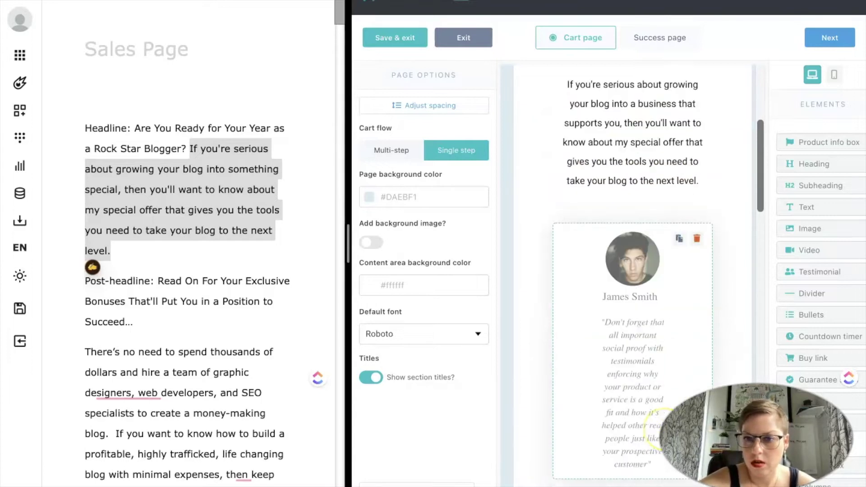
pyautogui.scroll(-2, 632, 271)
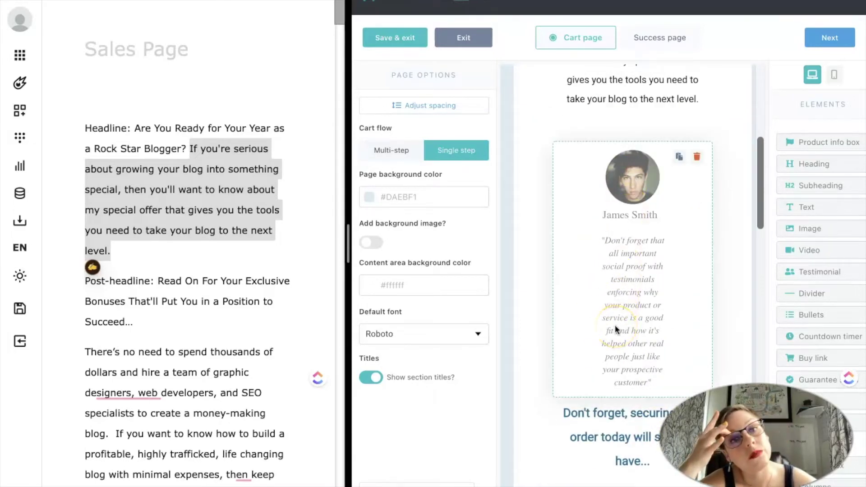
pyautogui.moveTo(159, 280); pyautogui.dragTo(134, 322)
pyautogui.hotkey('ctrl', 'c')
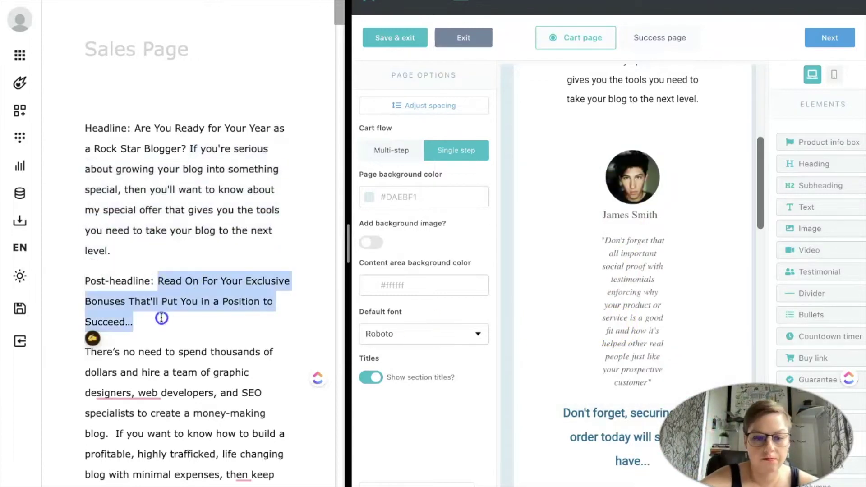
pyautogui.click(616, 413)
pyautogui.hotkey('ctrl', 'v')
pyautogui.scroll(-3, 181, 226)
pyautogui.click(736, 360)
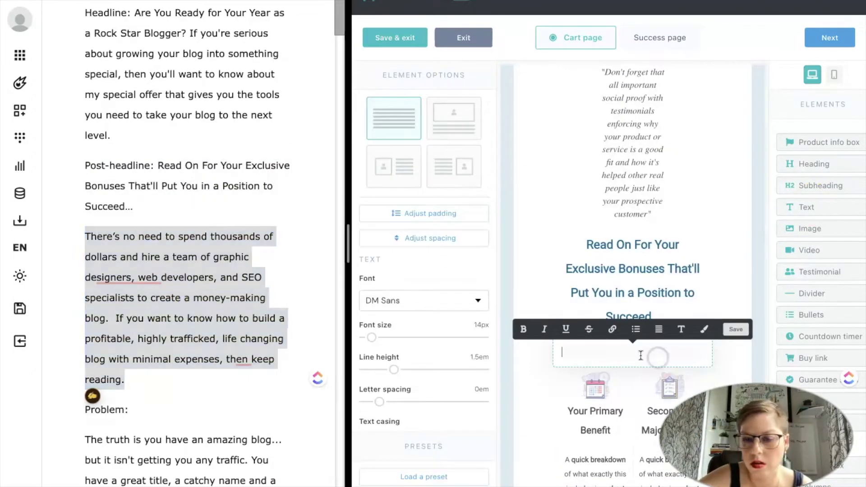
# Paste the intro paragraph with Default font, 2em line height and centre alignment.
pyautogui.hotkey('ctrl', 'v')
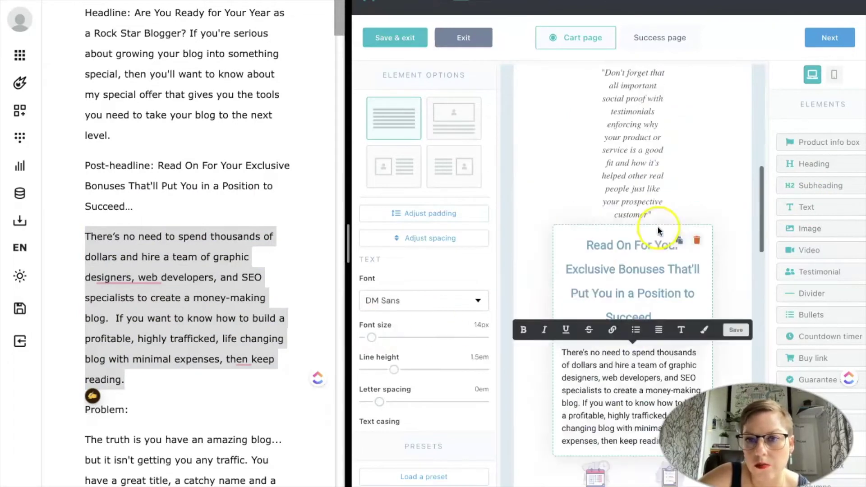
pyautogui.click(412, 300)
pyautogui.click(379, 321)
pyautogui.scroll(2, 609, 250)
pyautogui.moveTo(394, 370); pyautogui.dragTo(425, 370)
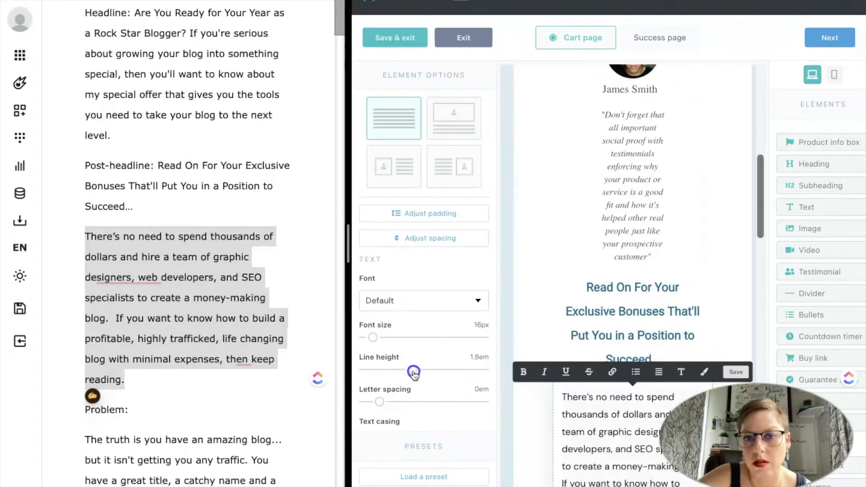
pyautogui.scroll(-3, 648, 155)
pyautogui.click(659, 234)
pyautogui.click(664, 281)
pyautogui.scroll(-10, 585, 404)
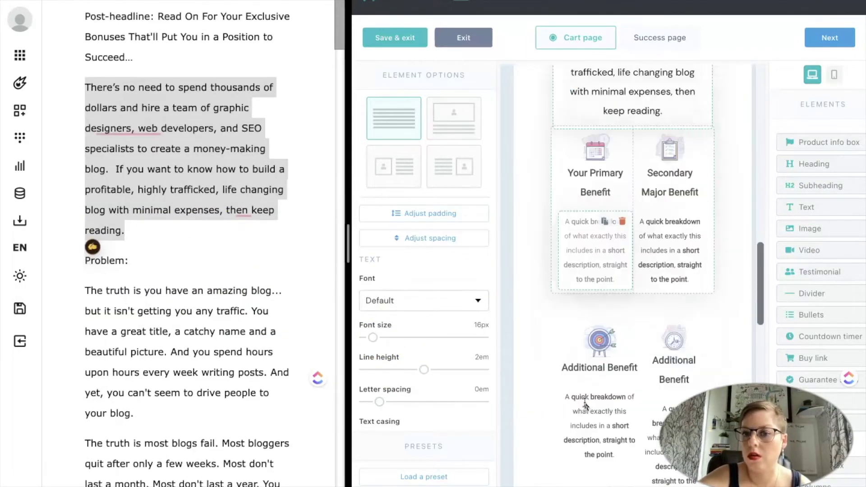
pyautogui.scroll(10, 585, 404)
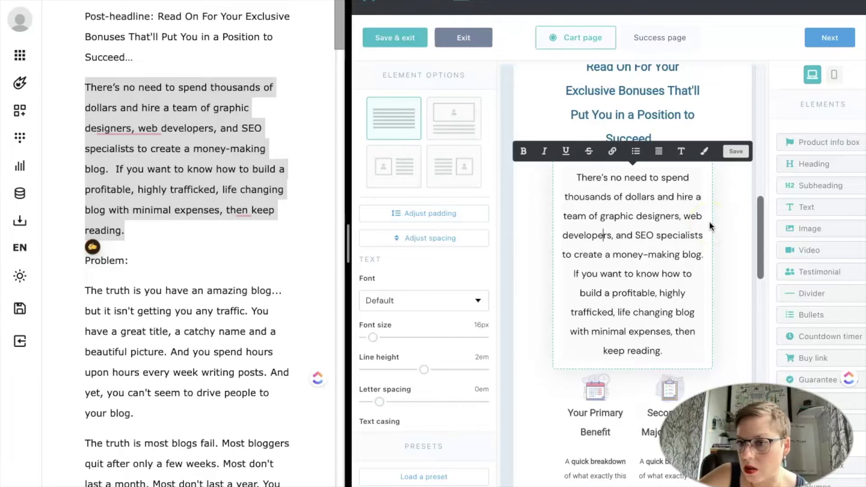
# Add a divider below the intro paragraph and place a copy of the paragraph beneath it.
pyautogui.moveTo(808, 294); pyautogui.dragTo(631, 379)
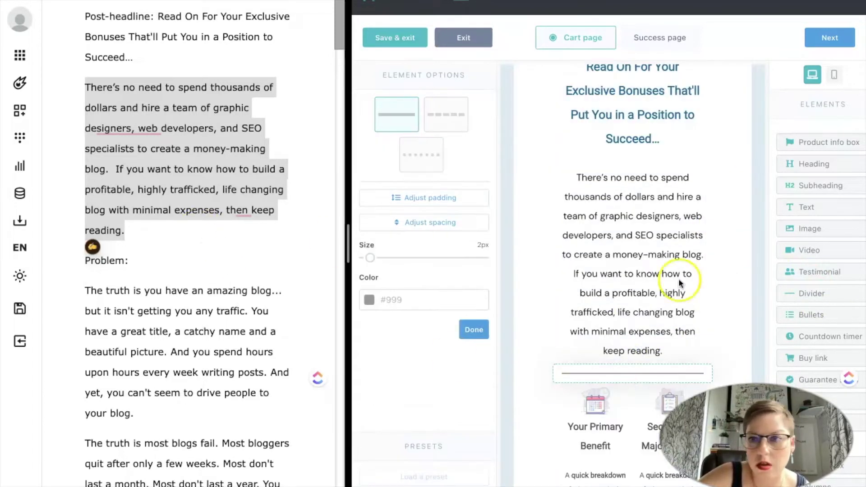
pyautogui.click(659, 210)
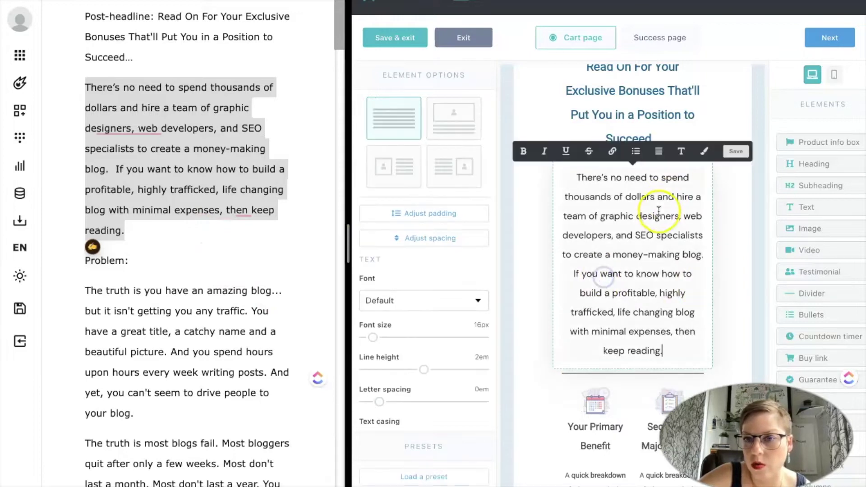
pyautogui.click(741, 303)
pyautogui.moveTo(679, 177); pyautogui.dragTo(644, 382)
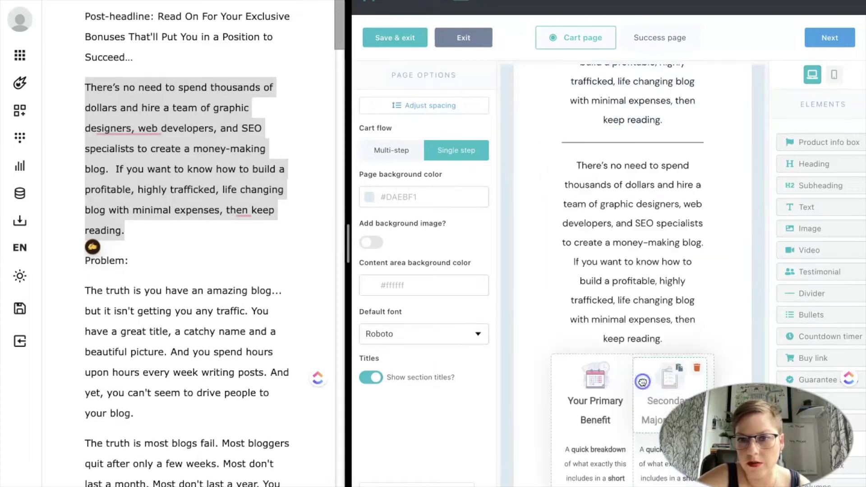
# Replace the duplicate text block's content with the Problem paragraph.
pyautogui.tripleClick(174, 322)
pyautogui.click(618, 207)
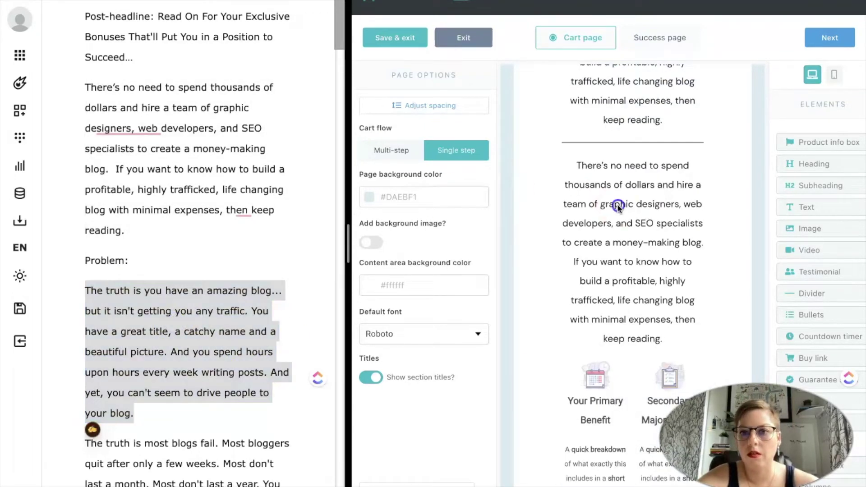
pyautogui.hotkey('ctrl', 'a')
pyautogui.hotkey('ctrl', 'v')
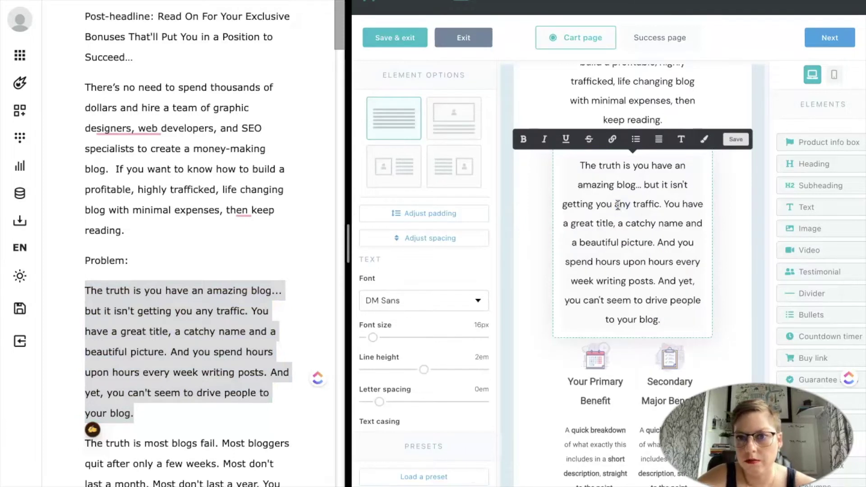
pyautogui.scroll(-3, 631, 194)
pyautogui.scroll(-3, 203, 361)
# Append the most-blogs-fail paragraph, rewording it with 'In reality,' and 'But you can avoid that'.
pyautogui.tripleClick(207, 362)
pyautogui.hotkey('ctrl', 'c')
pyautogui.click(547, 289)
pyautogui.hotkey('ctrl', 'v')
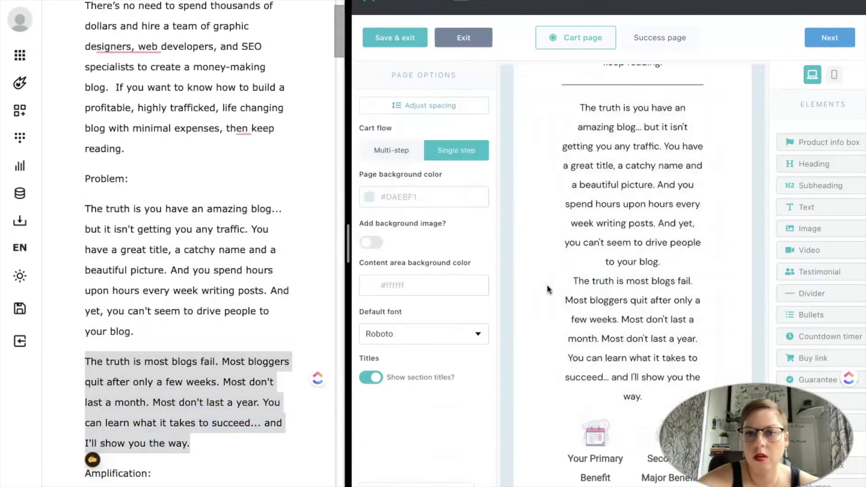
pyautogui.moveTo(614, 281); pyautogui.dragTo(572, 283)
pyautogui.write('In reality,')
pyautogui.scroll(-2, 669, 334)
pyautogui.doubleClick(671, 297)
pyautogui.write('But you can avoid that bying')
pyautogui.scroll(5, 717, 307)
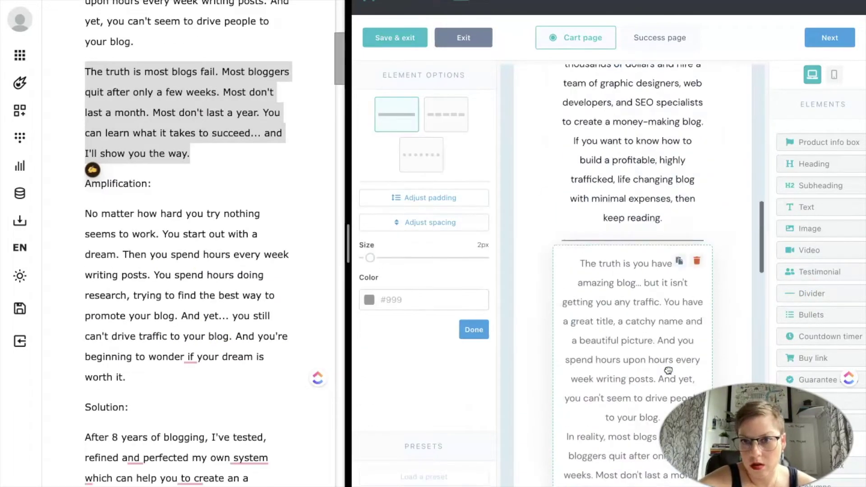
# Bold the opening sentence, 'In reality, most blogs fail.' and the closing sentence.
pyautogui.click(668, 370)
pyautogui.moveTo(577, 151); pyautogui.dragTo(663, 190)
pyautogui.hotkey('ctrl', 'b')
pyautogui.scroll(-1, 663, 190)
pyautogui.moveTo(567, 289); pyautogui.dragTo(677, 288)
pyautogui.hotkey('ctrl', 'b')
pyautogui.moveTo(666, 338); pyautogui.dragTo(681, 397)
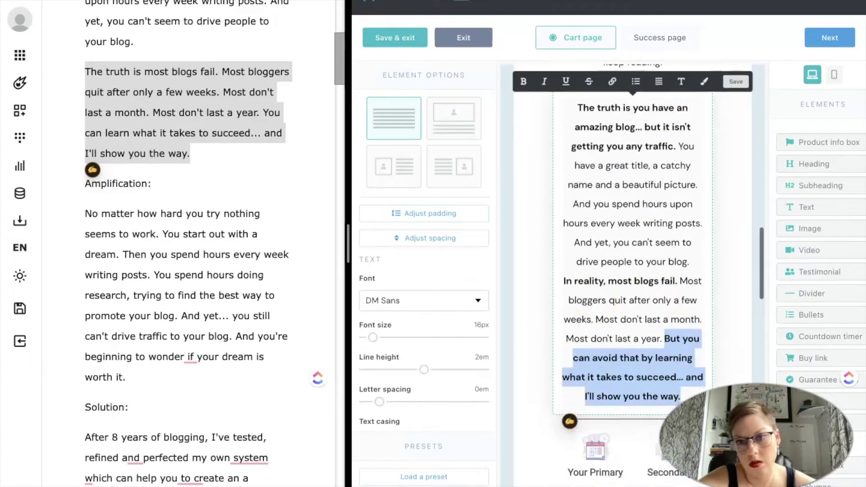
pyautogui.scroll(-2, 660, 361)
# Paste the Amplification paragraph into the empty block below the divider and centre it.
pyautogui.tripleClick(187, 331)
pyautogui.hotkey('ctrl', 'c')
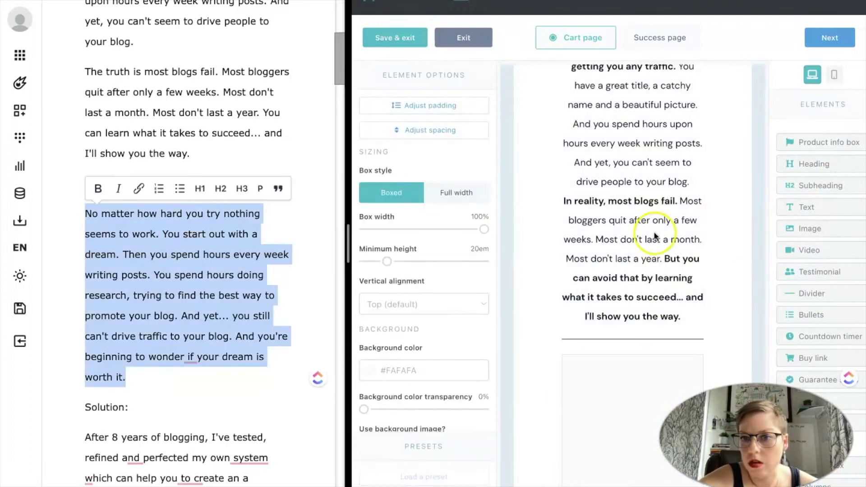
pyautogui.click(524, 351)
pyautogui.hotkey('ctrl', 'v')
pyautogui.moveTo(394, 371); pyautogui.dragTo(424, 370)
pyautogui.click(659, 266)
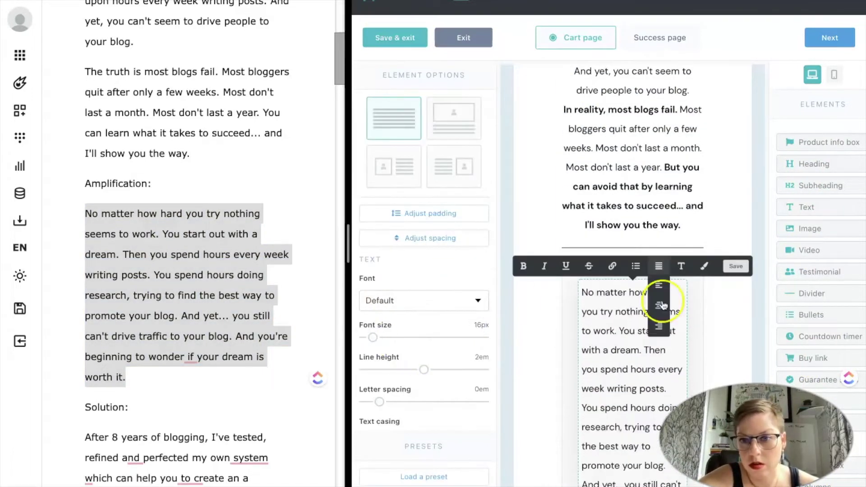
pyautogui.click(592, 257)
# Reword the amplification opening into the bold question 'Does it seem like…?'.
pyautogui.write('Does it seem like n')
pyautogui.press('Delete')
pyautogui.click(610, 312)
pyautogui.press('BackSpace')
pyautogui.write('?')
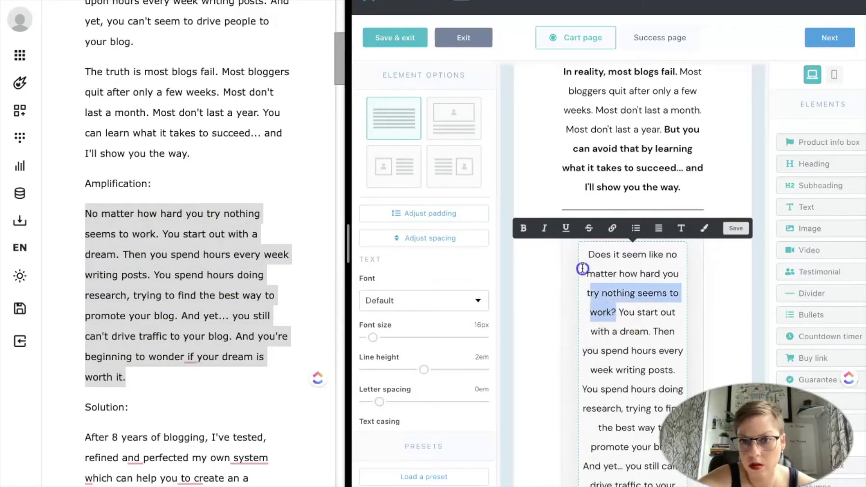
pyautogui.moveTo(610, 312); pyautogui.dragTo(589, 254)
pyautogui.hotkey('ctrl', 'b')
pyautogui.scroll(-3, 655, 316)
pyautogui.scroll(1, 683, 312)
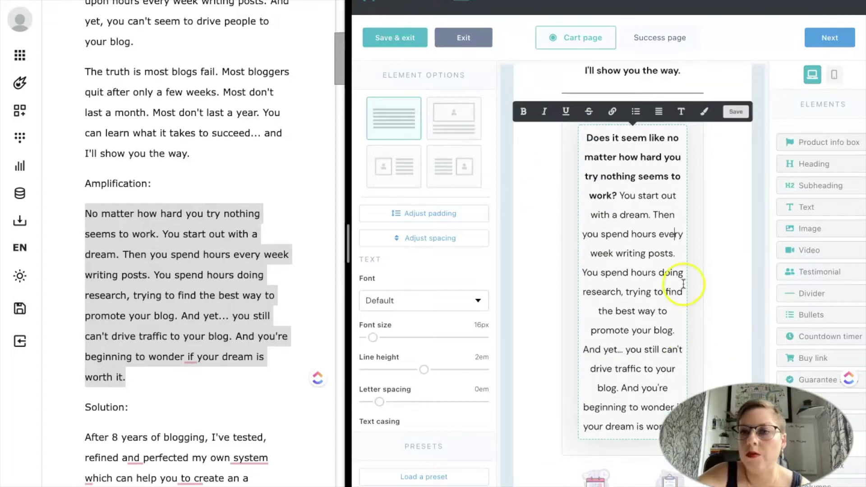
pyautogui.scroll(4, 695, 288)
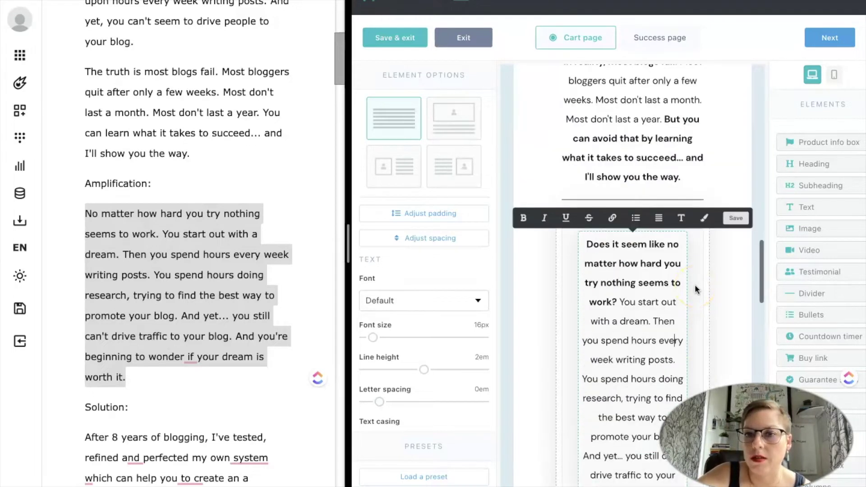
# Set the amplification content box's border colour to light blue #1CD3F5.
pyautogui.click(696, 289)
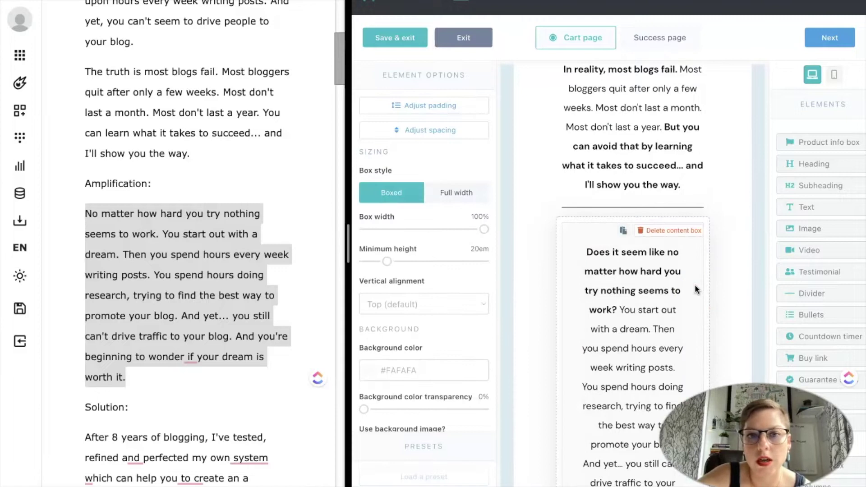
pyautogui.click(427, 325)
pyautogui.scroll(-5, 386, 288)
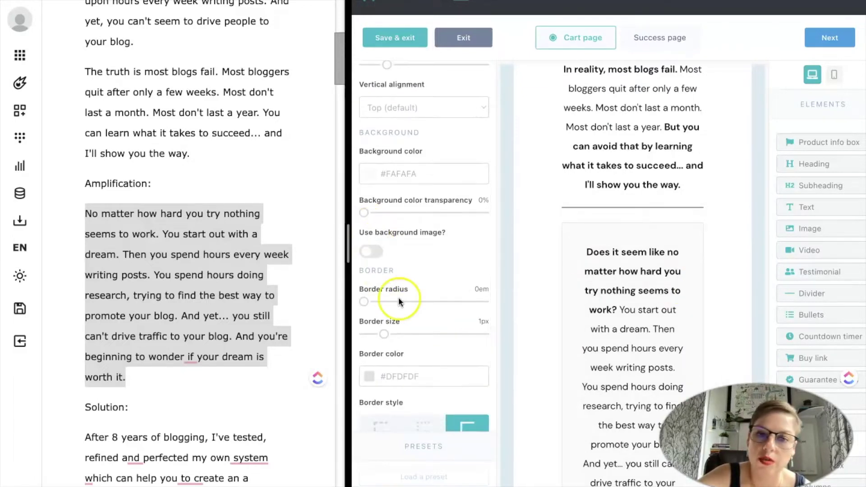
pyautogui.scroll(-1, 399, 298)
pyautogui.scroll(-1, 399, 297)
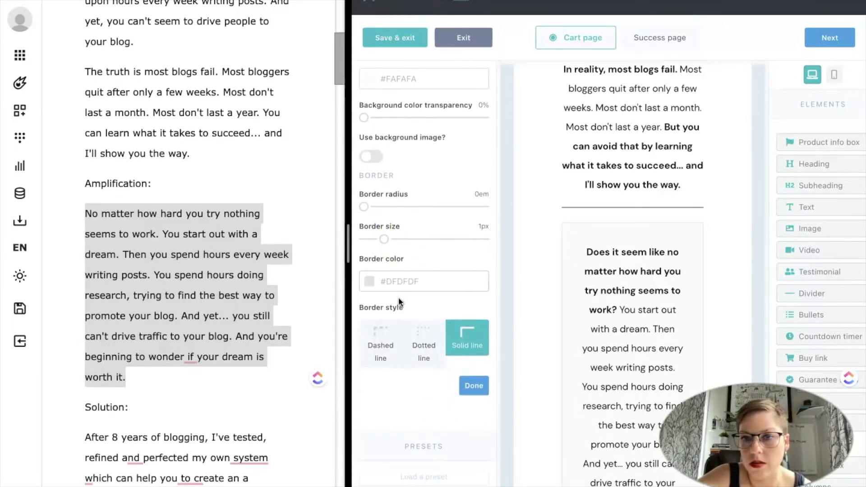
pyautogui.click(375, 284)
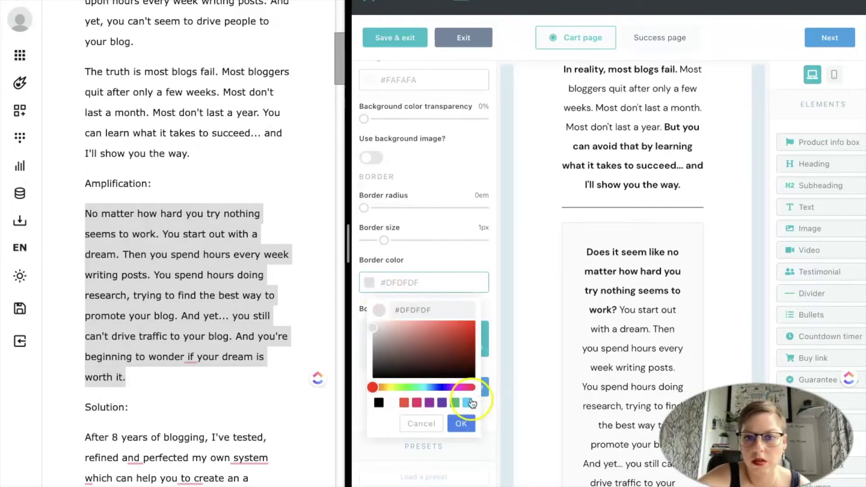
pyautogui.click(469, 402)
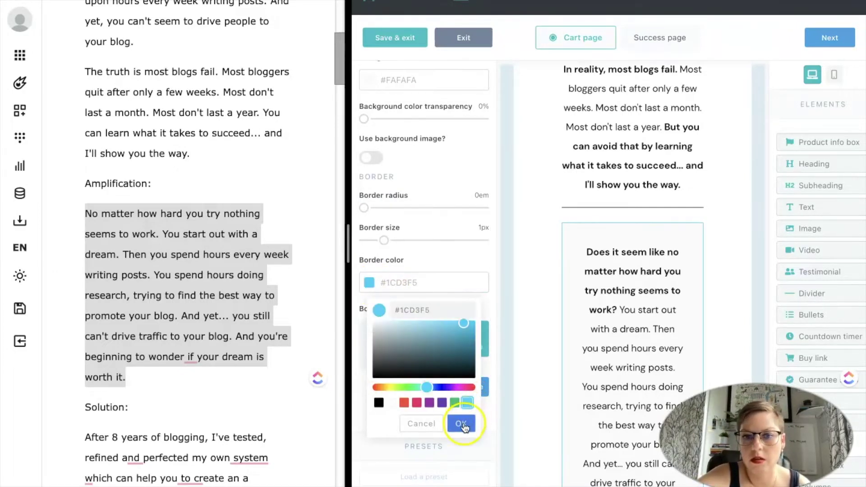
pyautogui.click(461, 424)
# Give the box a white #FFFFFF background, 2px border and 0.5em border radius.
pyautogui.scroll(1, 427, 140)
pyautogui.click(380, 124)
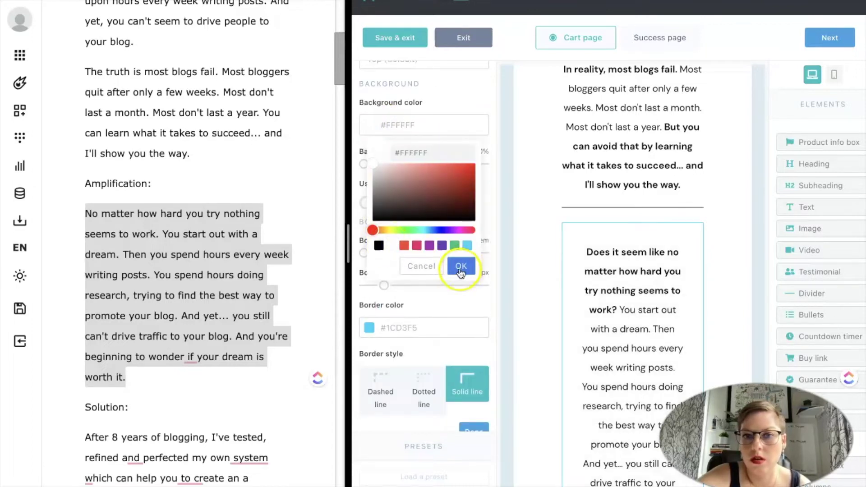
pyautogui.click(419, 265)
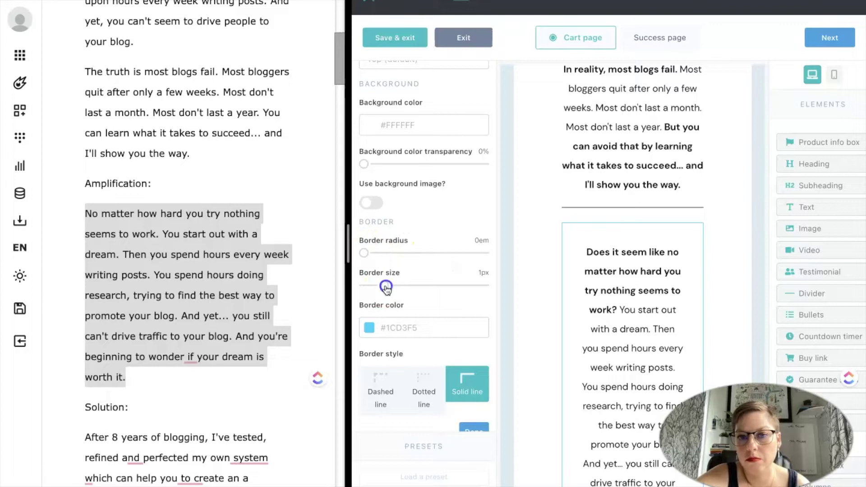
pyautogui.moveTo(392, 289); pyautogui.dragTo(396, 290)
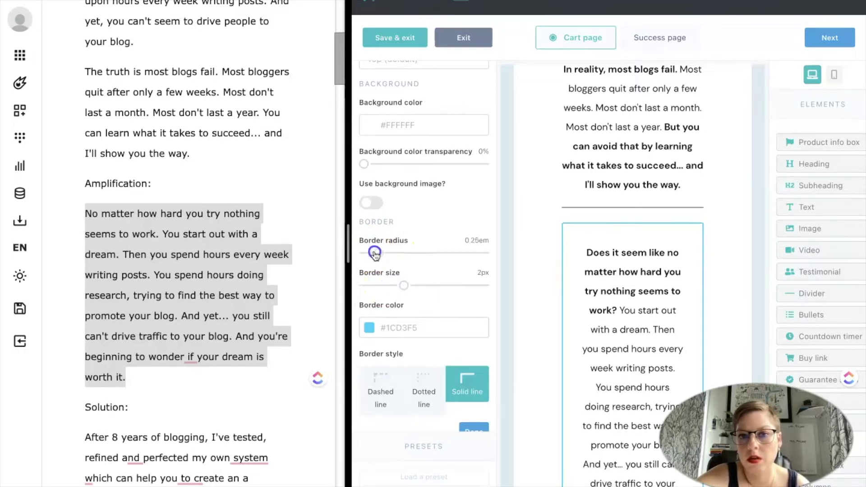
pyautogui.moveTo(391, 254); pyautogui.dragTo(394, 253)
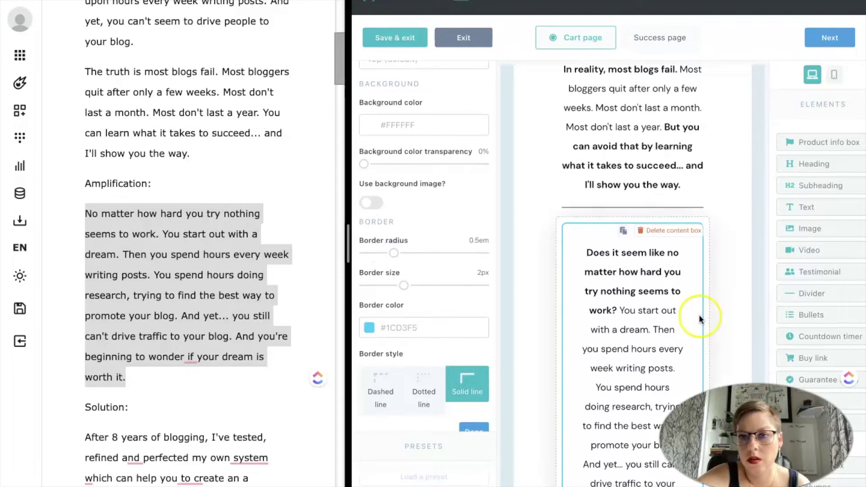
pyautogui.scroll(-6, 699, 315)
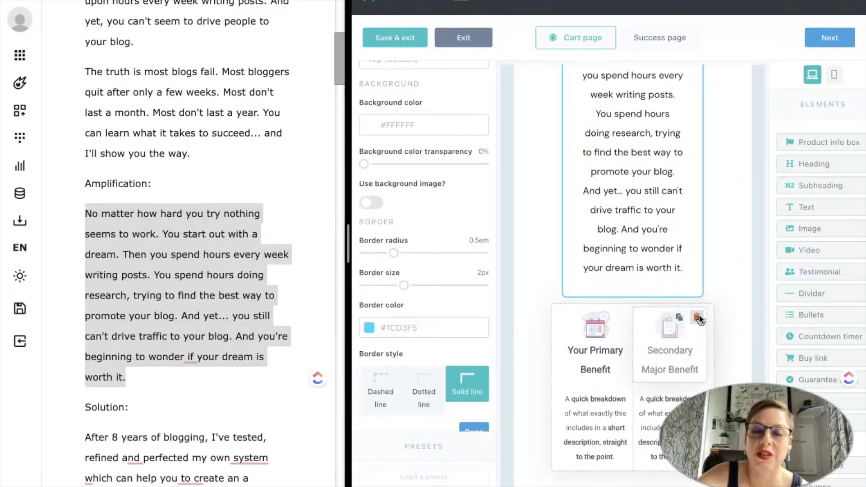
pyautogui.scroll(-1, 699, 319)
# Set the Solution paragraph's font size to 16px and line height to 2em.
pyautogui.scroll(1, 699, 321)
pyautogui.click(628, 303)
pyautogui.scroll(4, 629, 303)
pyautogui.scroll(-3, 628, 302)
pyautogui.scroll(-5, 207, 338)
pyautogui.click(169, 364)
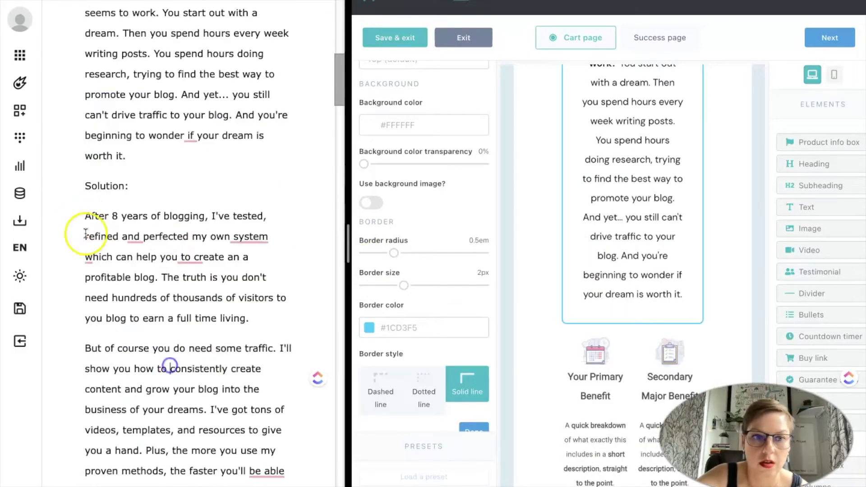
pyautogui.moveTo(86, 233); pyautogui.dragTo(152, 408)
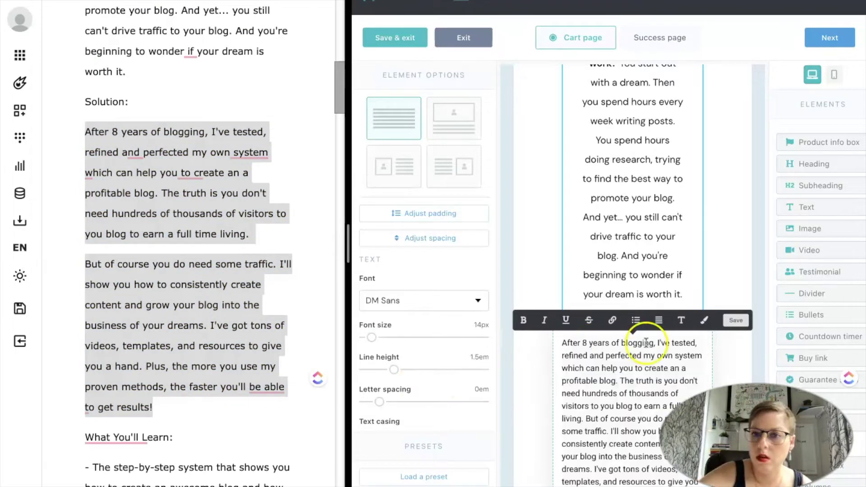
pyautogui.moveTo(367, 338); pyautogui.dragTo(373, 337)
pyautogui.moveTo(394, 369); pyautogui.dragTo(424, 369)
# Bold and underline 'After 8 years of blogging', break before 'I'll show you', centre, and remove the trailing empty line.
pyautogui.moveTo(561, 346); pyautogui.dragTo(673, 347)
pyautogui.hotkey('ctrl', 'b')
pyautogui.hotkey('ctrl', 'u')
pyautogui.scroll(-4, 612, 325)
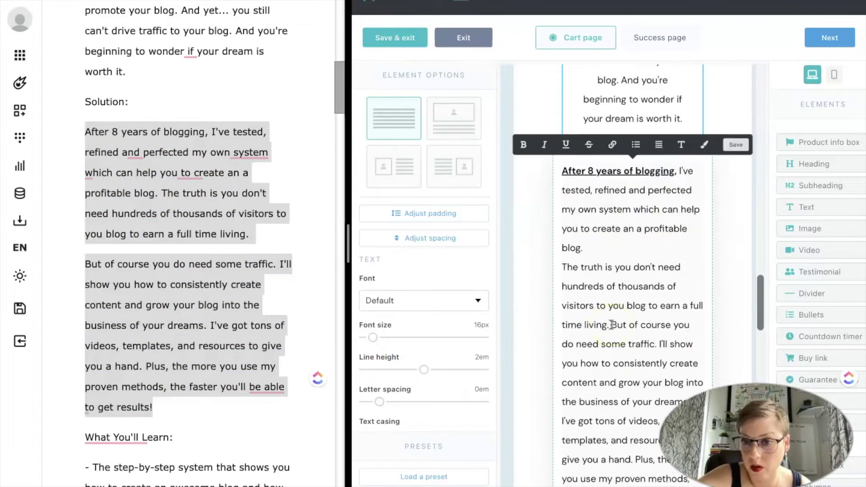
pyautogui.click(658, 290)
pyautogui.press('Return')
pyautogui.click(184, 407)
pyautogui.moveTo(85, 437); pyautogui.dragTo(629, 443)
pyautogui.hotkey('ctrl', 'c')
pyautogui.moveTo(373, 337); pyautogui.dragTo(372, 341)
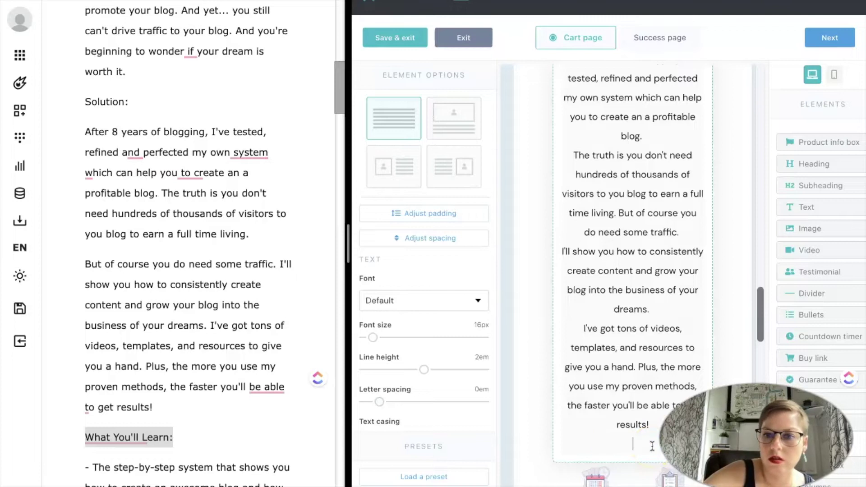
pyautogui.press('BackSpace')
pyautogui.scroll(15, 653, 447)
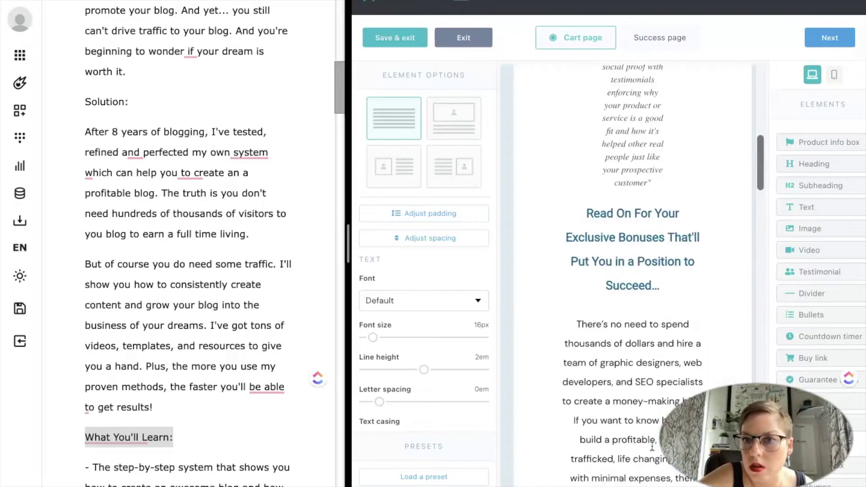
# Duplicate the bonuses heading, move it above the benefit columns, and retitle it 'What You'll Learn:'.
pyautogui.click(671, 344)
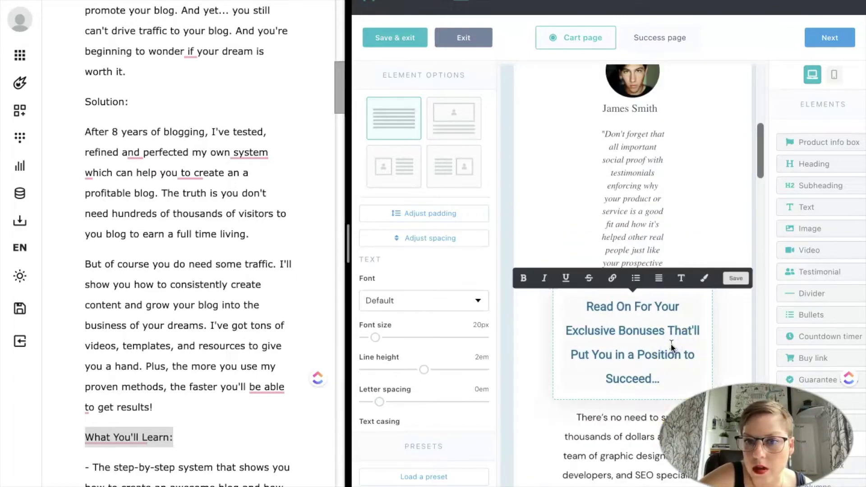
pyautogui.click(735, 364)
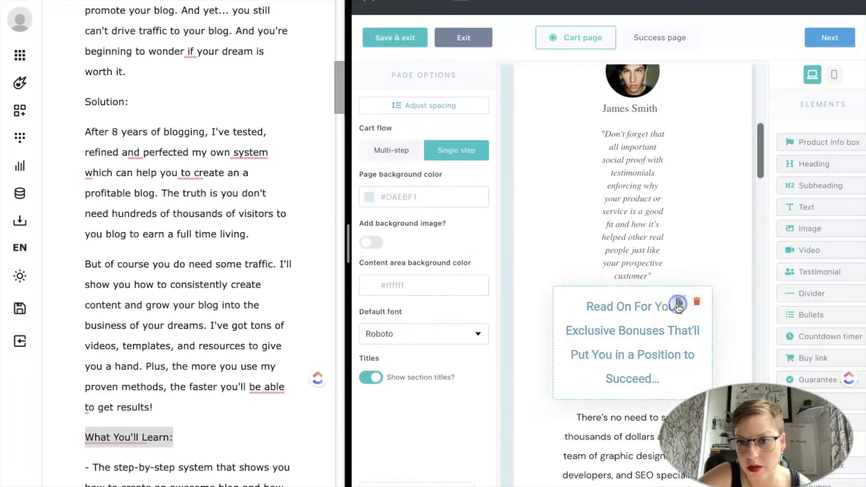
pyautogui.click(679, 307)
pyautogui.scroll(-3, 678, 311)
pyautogui.moveTo(664, 264); pyautogui.dragTo(664, 366)
pyautogui.scroll(-8, 664, 371)
pyautogui.scroll(-6, 664, 370)
pyautogui.hotkey('ctrl', 'v')
pyautogui.scroll(-3, 189, 270)
# Title the first column 'Step by Step Systems' and paste the first bullet as its description.
pyautogui.moveTo(93, 337); pyautogui.dragTo(93, 338)
pyautogui.hotkey('ctrl', 'c')
pyautogui.tripleClick(595, 376)
pyautogui.write('Step by Step Systems')
pyautogui.click(596, 433)
pyautogui.hotkey('ctrl', 'v')
pyautogui.scroll(-1, 180, 393)
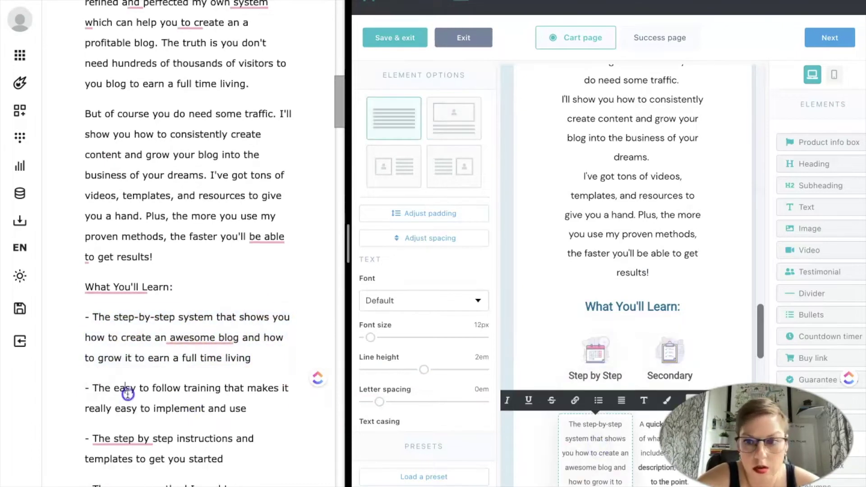
# Title the second column 'Easy to Follow Templates' and fill its description from the second bullet.
pyautogui.moveTo(114, 388); pyautogui.dragTo(220, 389)
pyautogui.click(672, 389)
pyautogui.tripleClick(672, 389)
pyautogui.hotkey('ctrl', 'v')
pyautogui.press('BackSpace')
pyautogui.press('BackSpace')
pyautogui.press('BackSpace')
pyautogui.press('BackSpace')
pyautogui.press('BackSpace')
pyautogui.press('BackSpace')
pyautogui.press('BackSpace')
pyautogui.press('BackSpace')
pyautogui.press('BackSpace')
pyautogui.click(655, 434)
pyautogui.scroll(-2, 128, 396)
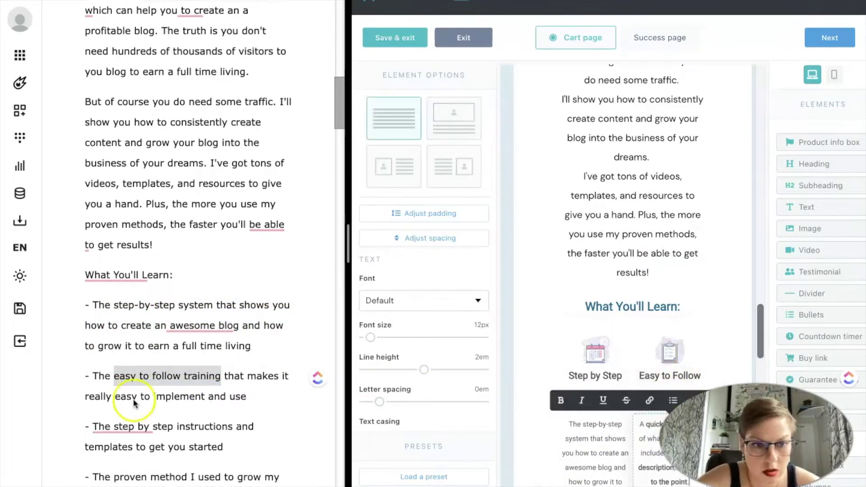
pyautogui.keyDown('shift'); pyautogui.click(93, 397); pyautogui.keyUp('shift')
pyautogui.hotkey('ctrl', 'c')
pyautogui.click(655, 434)
pyautogui.write('Templates with')
pyautogui.hotkey('ctrl', 'v')
pyautogui.scroll(-1, 632, 384)
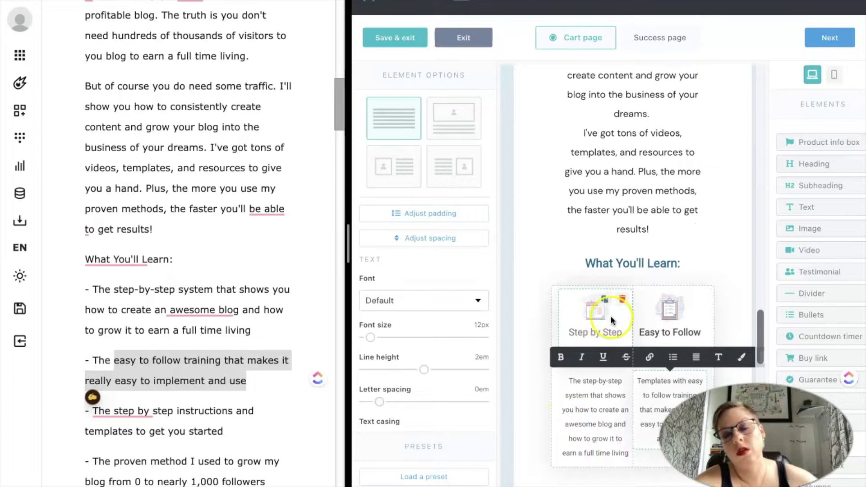
# Touch up the first column's title text.
pyautogui.click(589, 307)
pyautogui.click(592, 315)
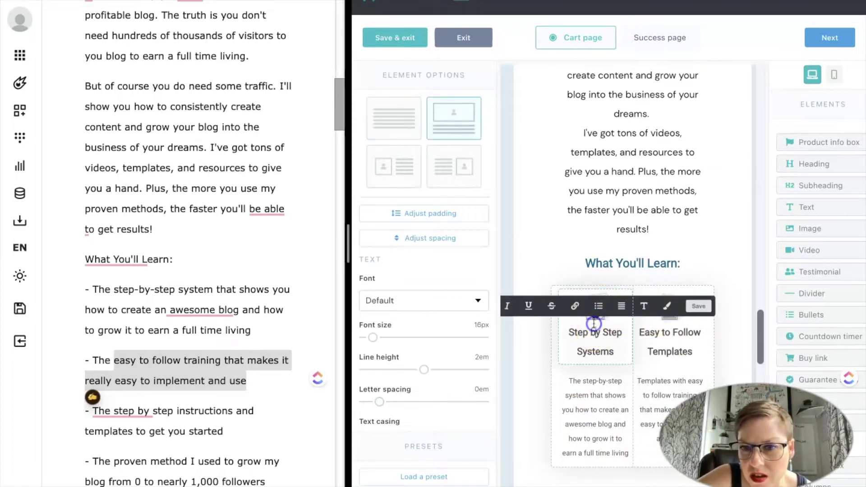
pyautogui.click(609, 320)
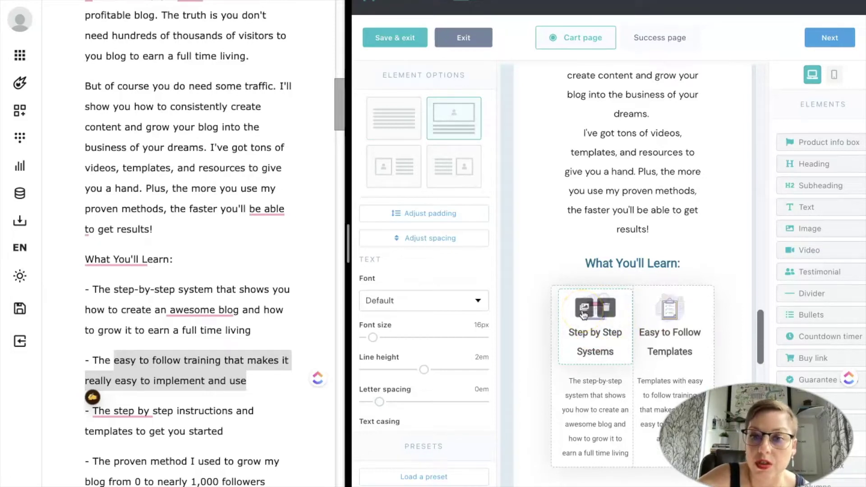
pyautogui.scroll(-3, 646, 347)
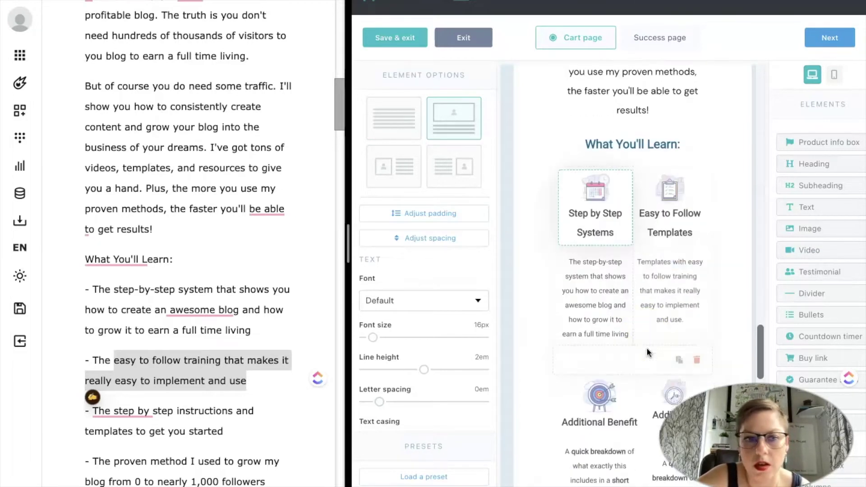
# Title the third column 'Live Support' with the 'Need feedback? Stuck and need help?' description.
pyautogui.scroll(-4, 169, 342)
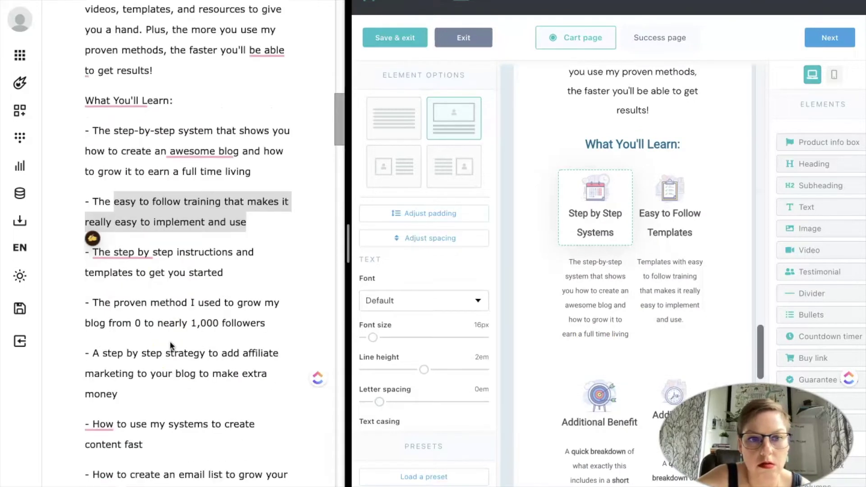
pyautogui.tripleClick(605, 423)
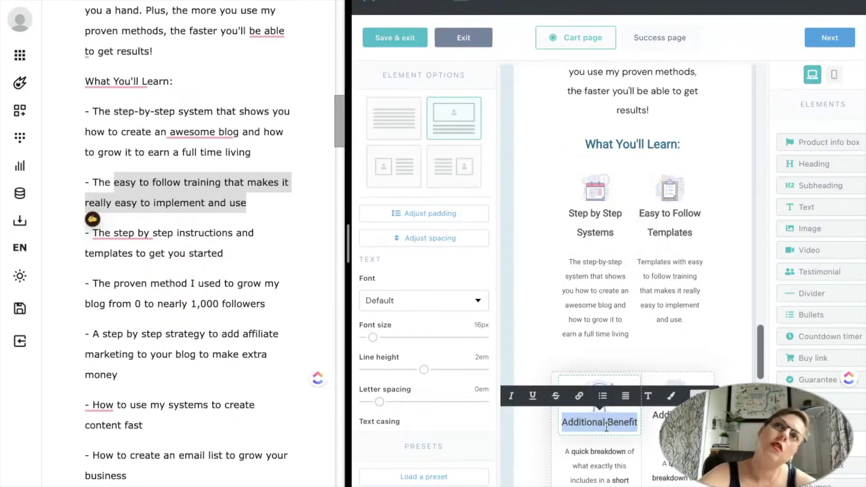
pyautogui.write('Live Support')
pyautogui.tripleClick(599, 474)
pyautogui.write('Need feedback? Stuck and')
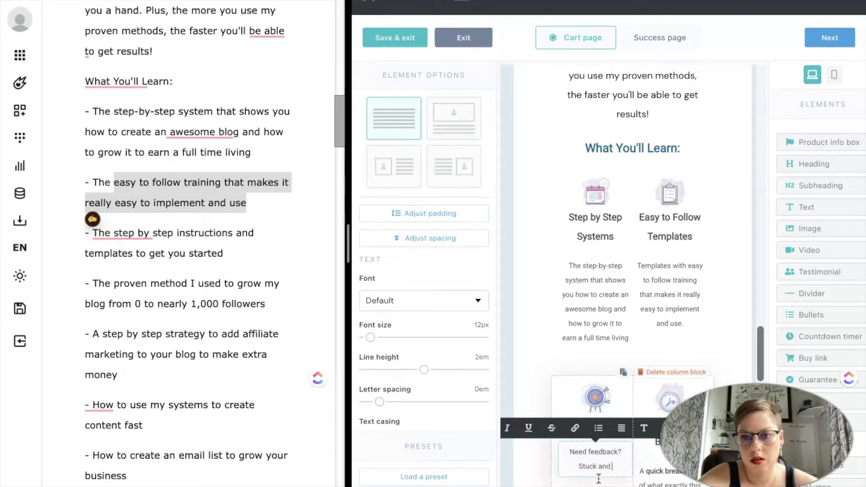
pyautogui.write(' need help? A')
pyautogui.write('ve a question - with monthly live calls and weekly Q&As not to mention access to the')
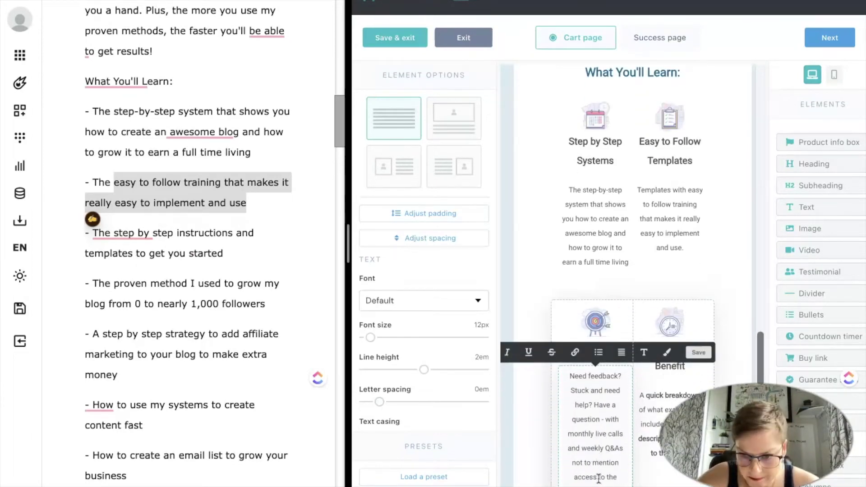
pyautogui.scroll(-1, 193, 388)
# Change the section heading from 'What You'll Learn:' to 'What You'll Get:'.
pyautogui.click(670, 366)
pyautogui.tripleClick(662, 361)
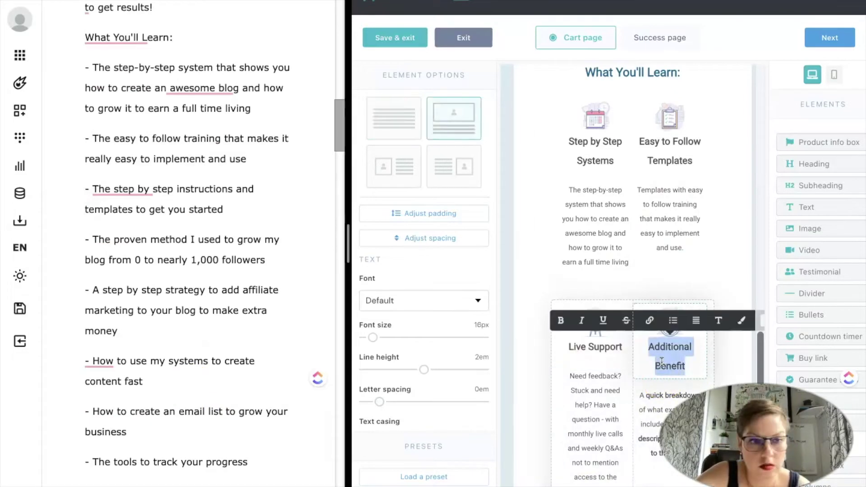
pyautogui.scroll(-2, 236, 392)
pyautogui.scroll(1, 235, 392)
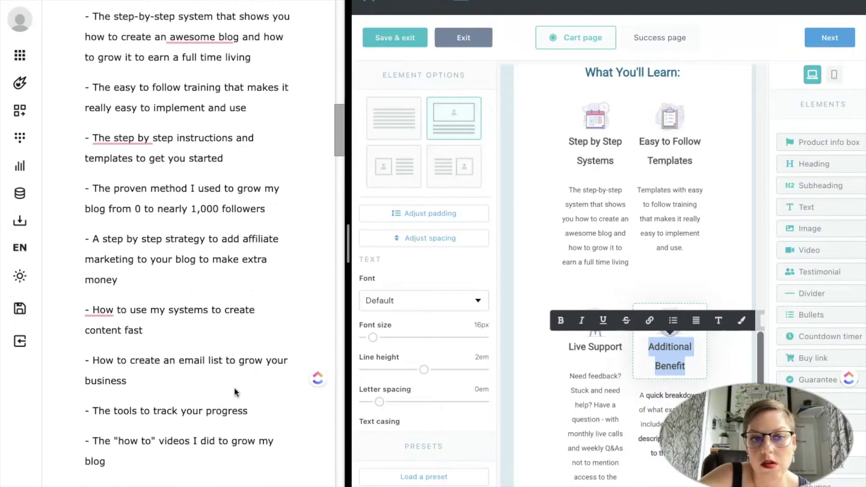
pyautogui.doubleClick(663, 73)
pyautogui.write('Get:')
# Title the fourth column 'Tech Vault' and rewrite its description.
pyautogui.click(670, 366)
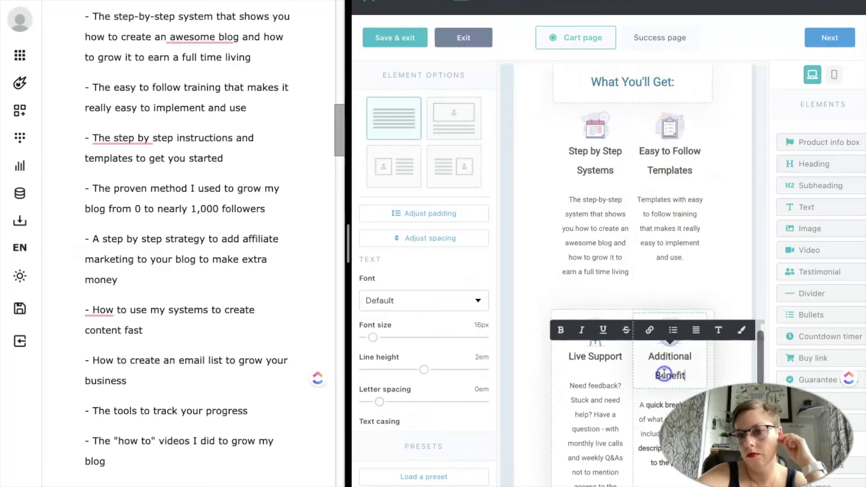
pyautogui.tripleClick(670, 366)
pyautogui.scroll(1, 135, 180)
pyautogui.write('Tech Vault')
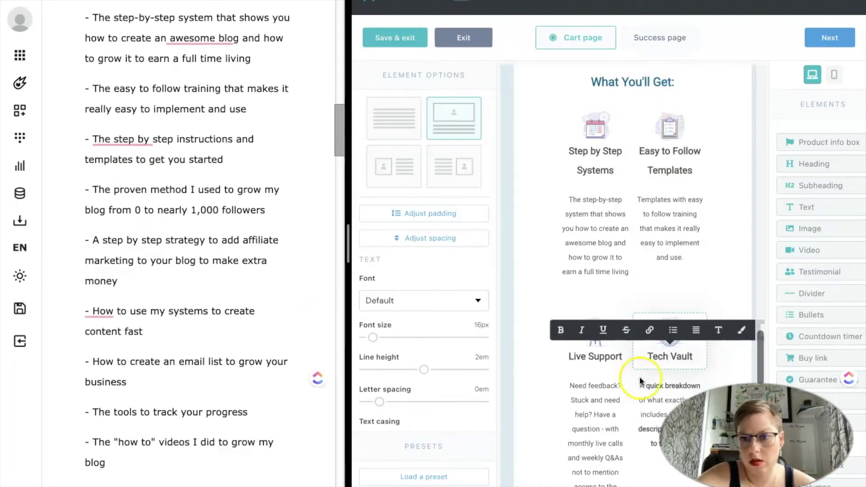
pyautogui.click(639, 376)
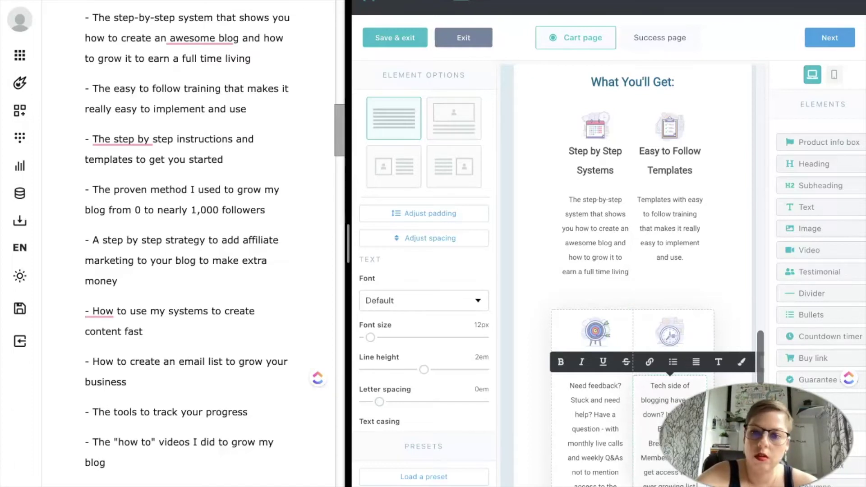
pyautogui.scroll(-10, 629, 445)
pyautogui.scroll(-8, 123, 258)
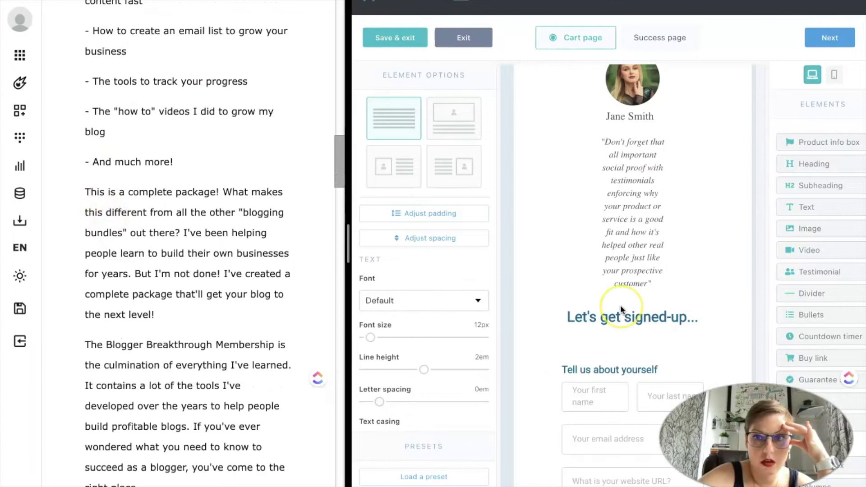
# Copy the membership paragraphs and retitle the heading 'This is a complete package'.
pyautogui.moveTo(85, 293); pyautogui.dragTo(264, 245)
pyautogui.scroll(-5, 235, 384)
pyautogui.click(635, 297)
pyautogui.scroll(8, 638, 280)
pyautogui.scroll(-8, 639, 274)
pyautogui.click(567, 343)
pyautogui.scroll(7, 122, 188)
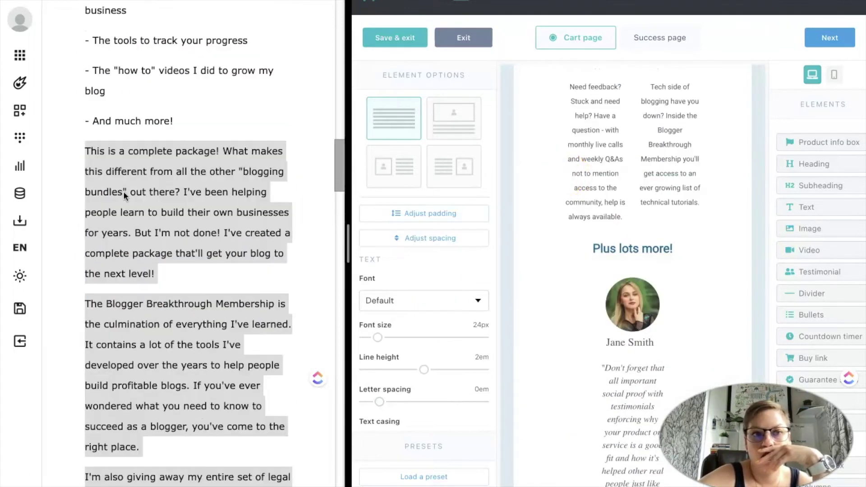
pyautogui.tripleClick(632, 374)
pyautogui.write('This is a complete package!')
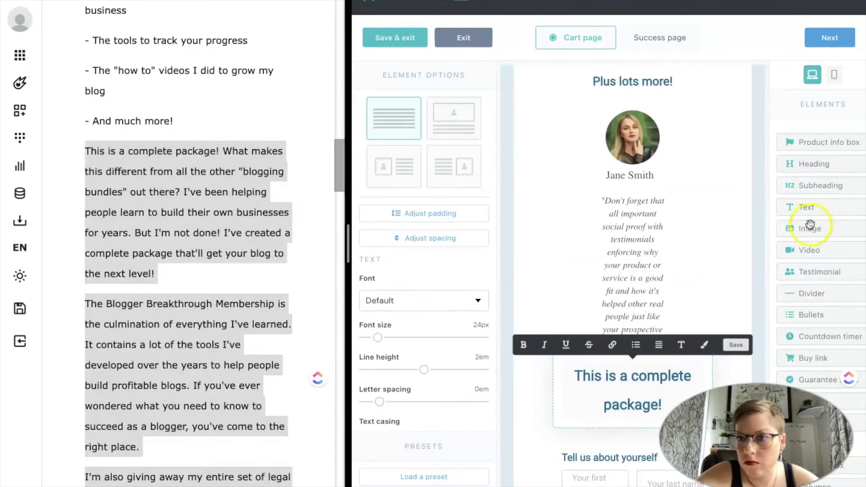
# Paste the passage into a new text block, trim the repeated opener, set 16px with 2em line height.
pyautogui.click(811, 225)
pyautogui.hotkey('ctrl', 'v')
pyautogui.click(667, 270)
pyautogui.hotkey('shift', 'Home')
pyautogui.press('BackSpace')
pyautogui.click(429, 285)
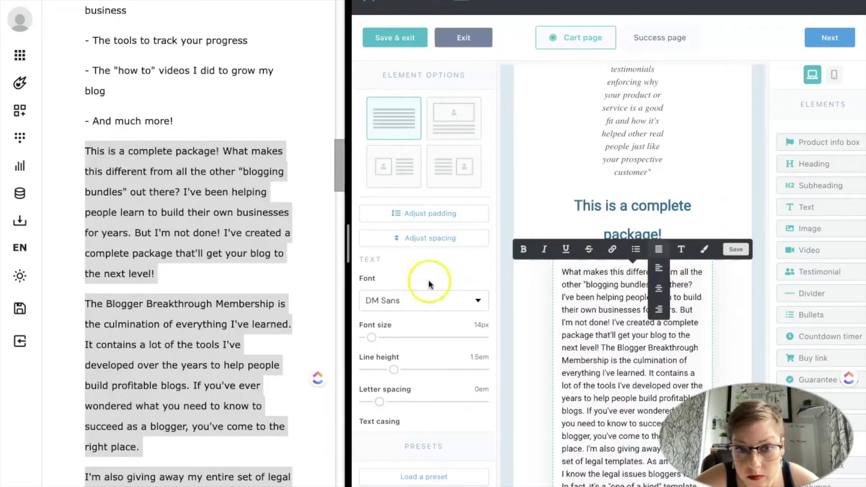
pyautogui.moveTo(371, 337); pyautogui.dragTo(373, 337)
pyautogui.moveTo(394, 370); pyautogui.dragTo(424, 370)
# Start 'I've been helping' on a new line and bold the legal-templates sentence.
pyautogui.moveTo(573, 275); pyautogui.dragTo(658, 316)
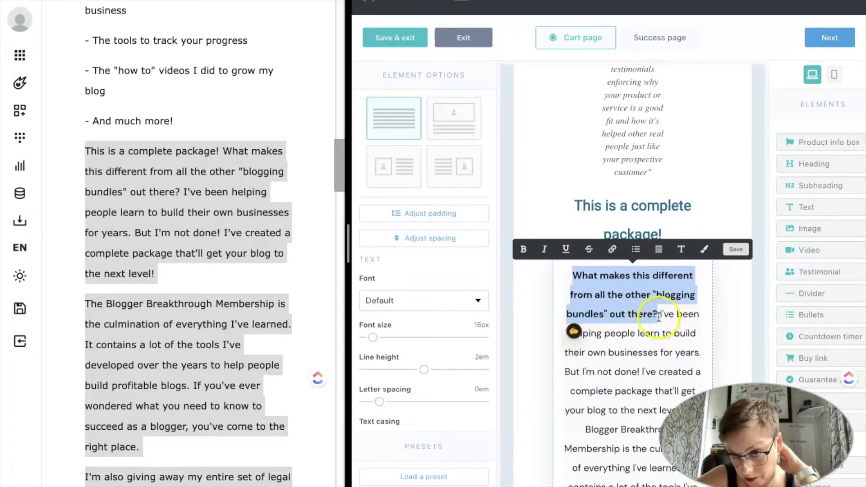
pyautogui.click(659, 316)
pyautogui.press('Return')
pyautogui.scroll(-7, 632, 339)
pyautogui.scroll(-2, 589, 359)
pyautogui.moveTo(673, 323); pyautogui.dragTo(670, 343)
pyautogui.hotkey('ctrl', 'b')
pyautogui.scroll(-9, 180, 296)
pyautogui.click(180, 296)
pyautogui.scroll(-5, 184, 279)
pyautogui.scroll(4, 271, 280)
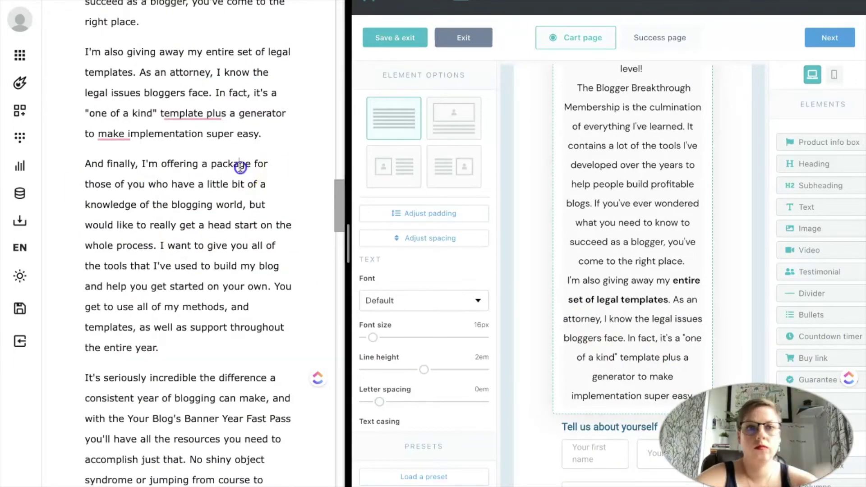
# In the draft, replace 'a package' with 'access to the Blogger Breakthrough Summit (both 2022 and 2023)'.
pyautogui.doubleClick(240, 167)
pyautogui.press('BackSpace')
pyautogui.press('BackSpace')
pyautogui.press('BackSpace')
pyautogui.write('access to the Blogger Breakthrough Summit (both 2022 and 2023)')
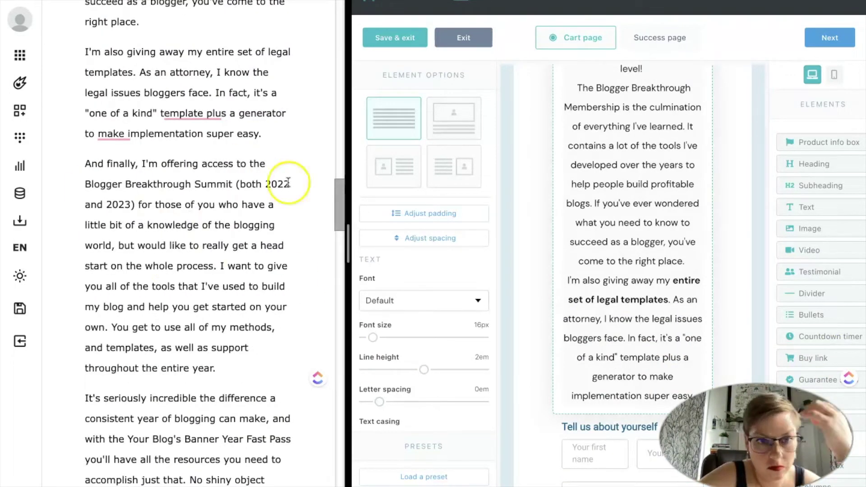
pyautogui.moveTo(135, 244); pyautogui.dragTo(229, 204)
pyautogui.press('BackSpace')
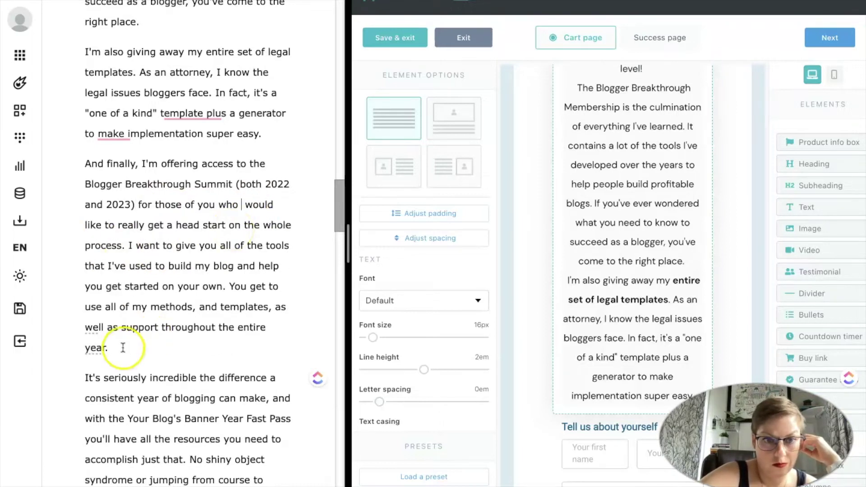
pyautogui.scroll(-5, 122, 348)
# Move the consistent-year paragraph and the 'So go ahead' paragraph to the end of the cart text.
pyautogui.moveTo(236, 406); pyautogui.dragTo(84, 85)
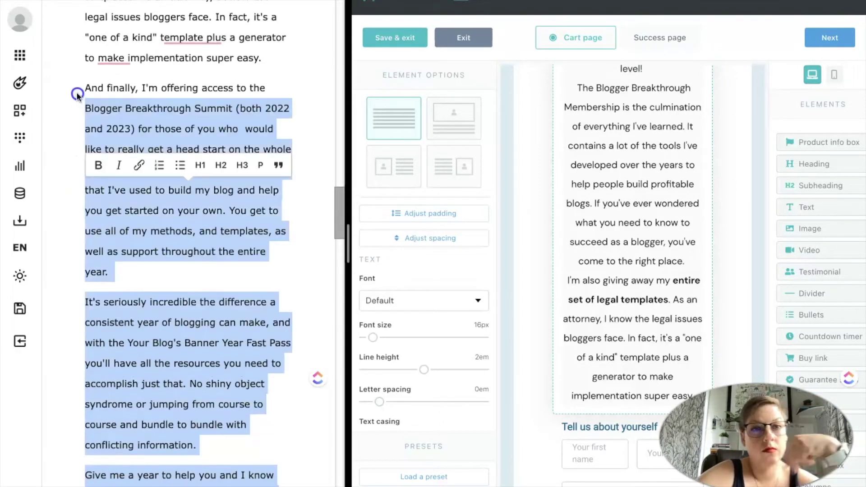
pyautogui.click(670, 391)
pyautogui.scroll(-10, 669, 391)
pyautogui.moveTo(630, 100); pyautogui.dragTo(587, 235)
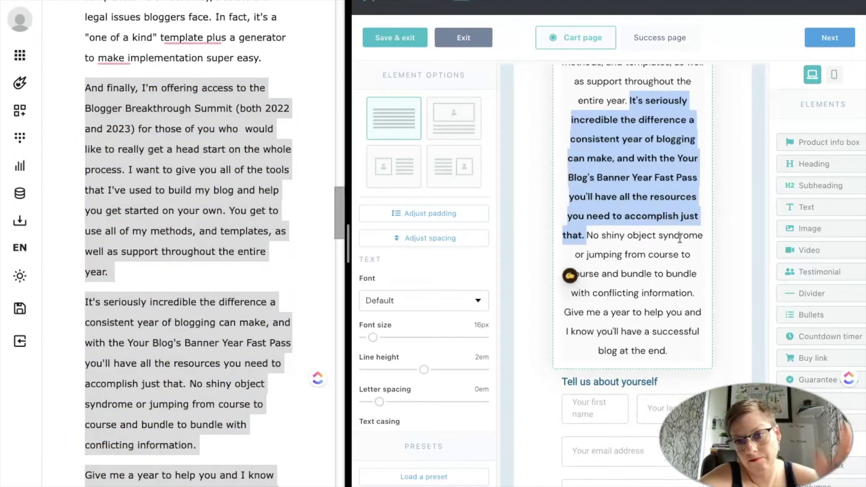
pyautogui.scroll(-10, 219, 326)
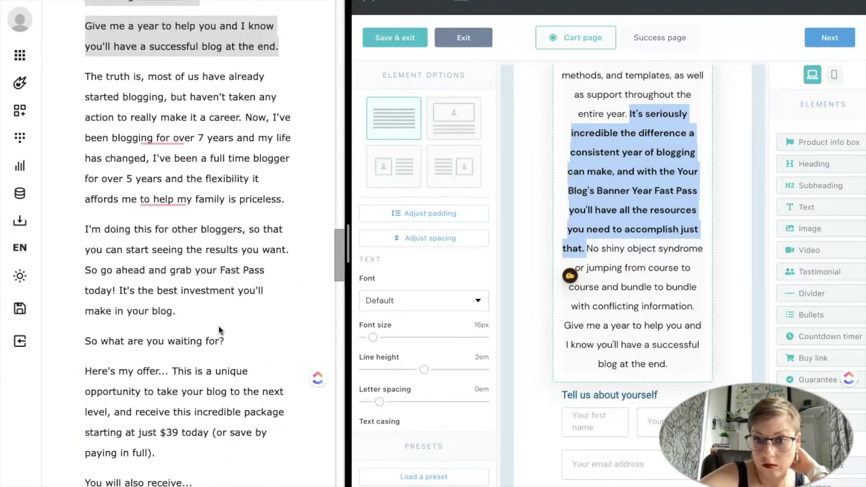
pyautogui.scroll(-1, 218, 326)
pyautogui.moveTo(86, 222); pyautogui.dragTo(176, 264)
pyautogui.moveTo(136, 243); pyautogui.dragTo(557, 382)
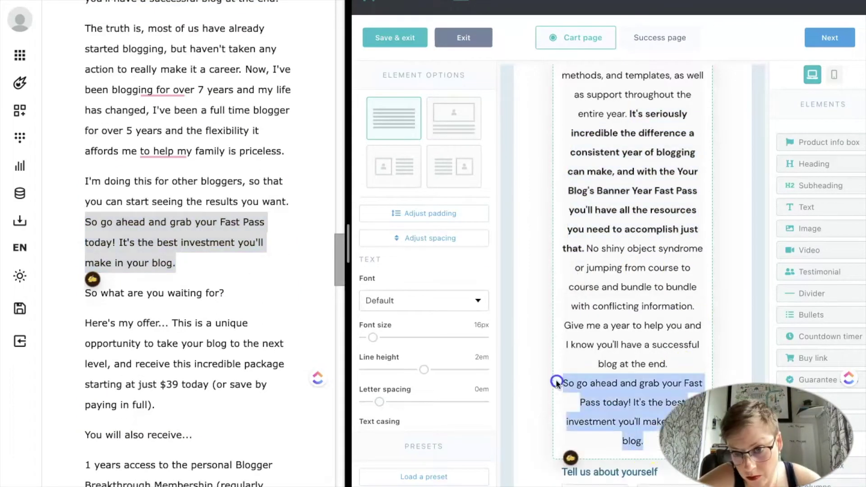
pyautogui.scroll(15, 633, 408)
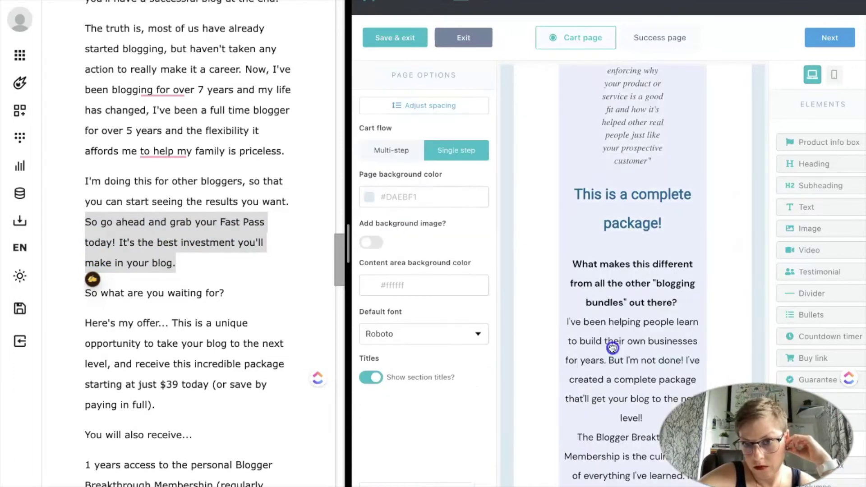
# Change the heading to 'So What are you waiting for? Here's my offer...' and add a text block.
pyautogui.scroll(-10, 613, 347)
pyautogui.click(626, 395)
pyautogui.write('So What are you waiting for?')
pyautogui.moveTo(807, 207); pyautogui.dragTo(647, 273)
pyautogui.moveTo(169, 323); pyautogui.dragTo(70, 329)
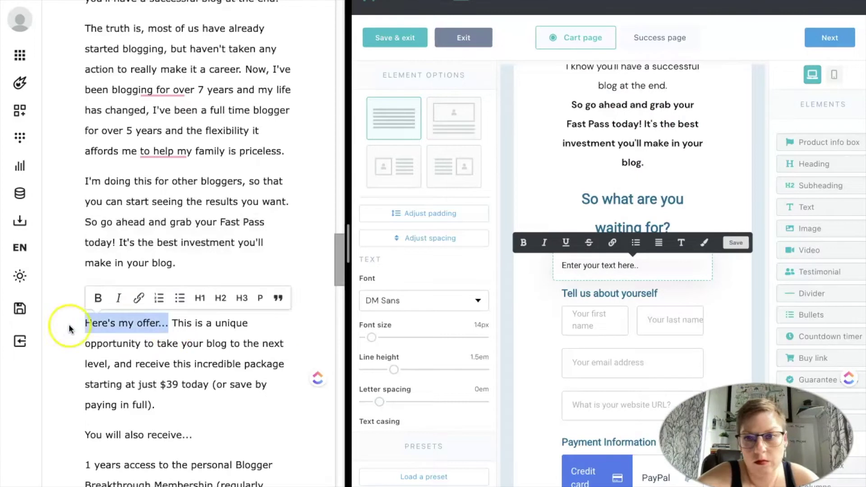
pyautogui.moveTo(122, 323); pyautogui.dragTo(670, 228)
# Put the $39 offer paragraph in the text block with Default font, 16px, 2em line height.
pyautogui.moveTo(172, 323); pyautogui.dragTo(193, 381)
pyautogui.moveTo(181, 311); pyautogui.dragTo(630, 348)
pyautogui.click(424, 300)
pyautogui.click(479, 321)
pyautogui.moveTo(371, 337); pyautogui.dragTo(373, 337)
pyautogui.moveTo(394, 370); pyautogui.dragTo(425, 371)
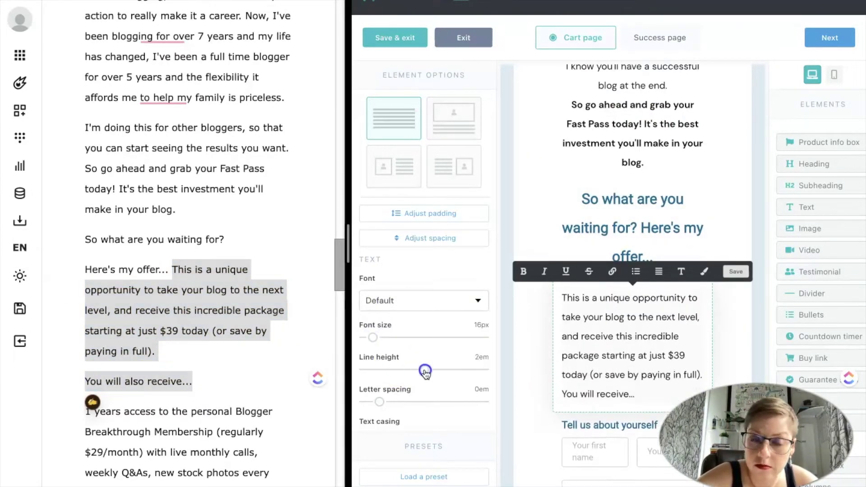
pyautogui.scroll(-3, 713, 206)
# Check the draft against the page and finish editing the offer paragraph block.
pyautogui.click(208, 315)
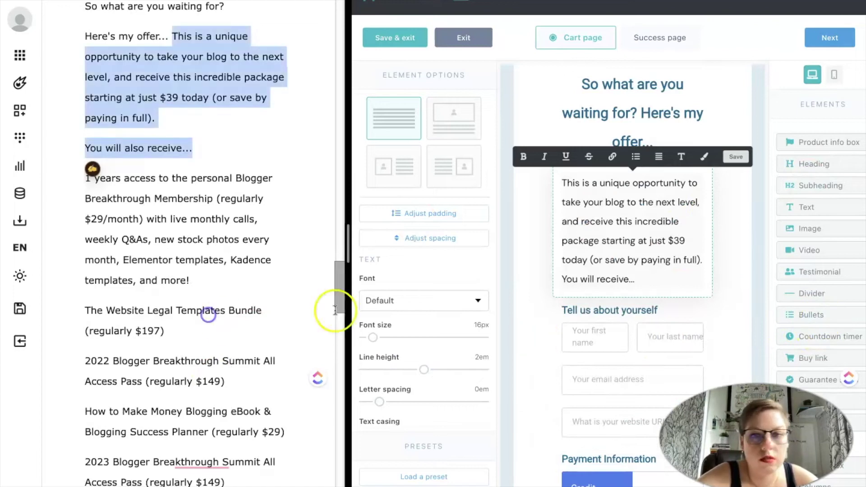
pyautogui.click(661, 298)
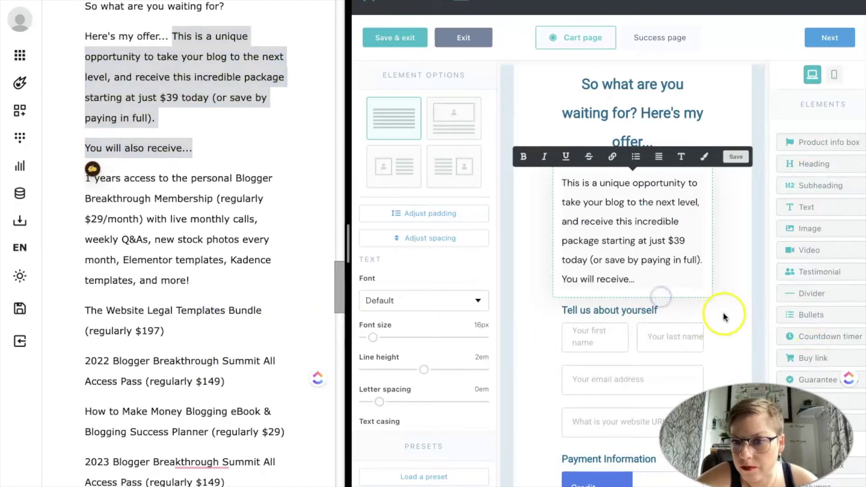
pyautogui.scroll(2, 659, 324)
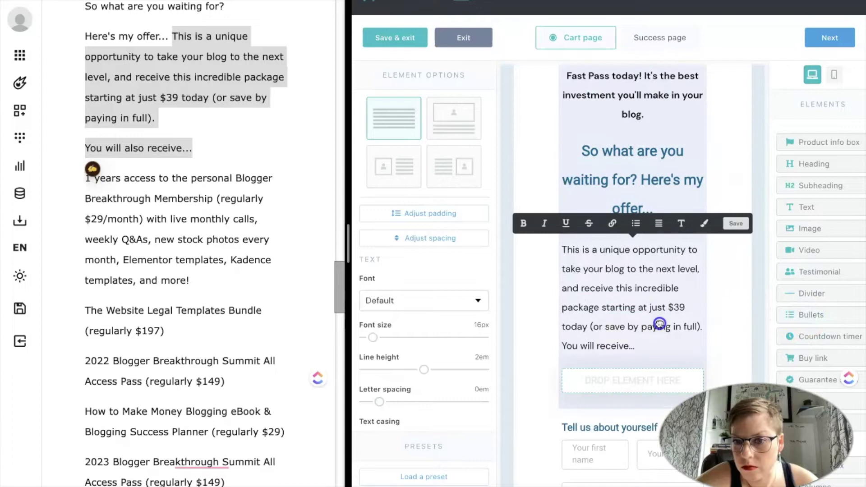
pyautogui.scroll(-2, 659, 323)
pyautogui.click(660, 323)
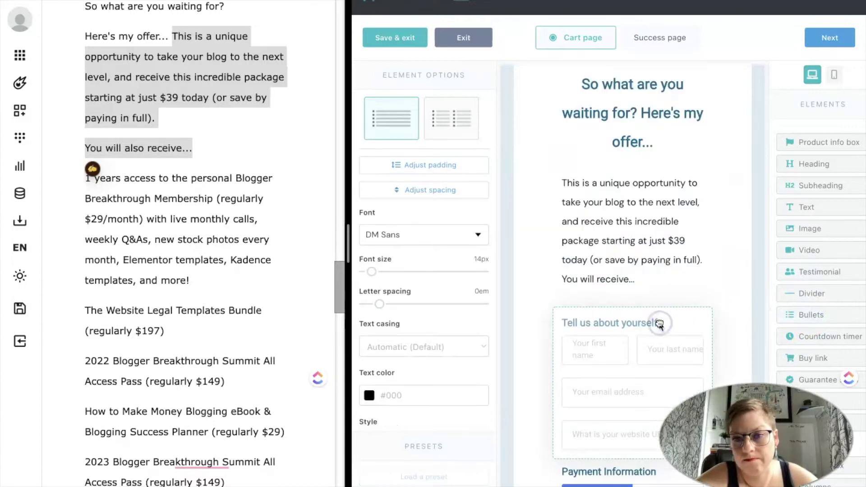
pyautogui.click(649, 269)
# Set the new bullet list to Default font at 16px.
pyautogui.click(635, 278)
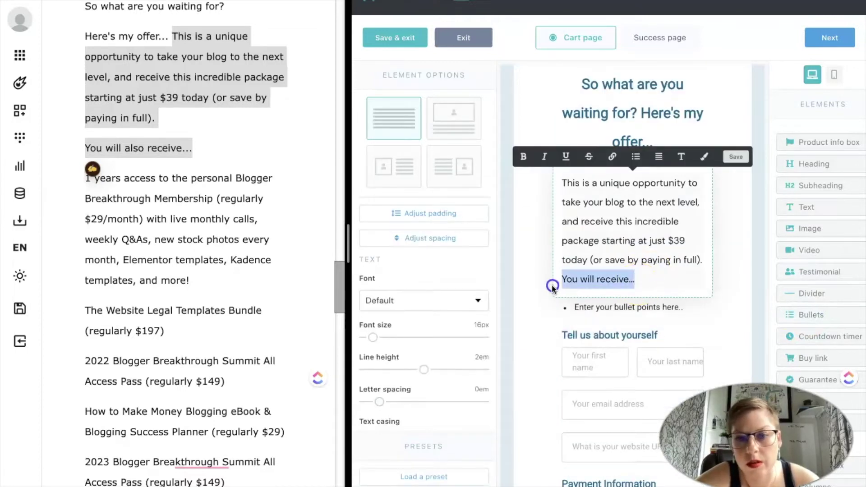
pyautogui.click(608, 310)
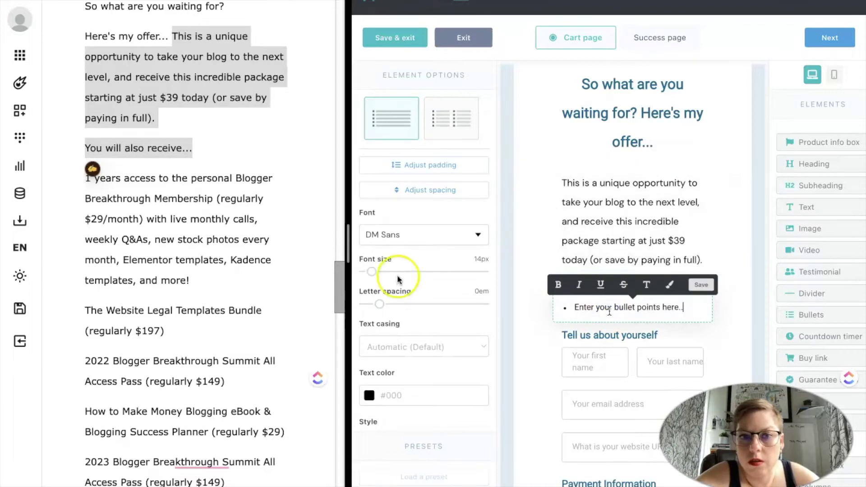
pyautogui.click(399, 239)
pyautogui.click(395, 256)
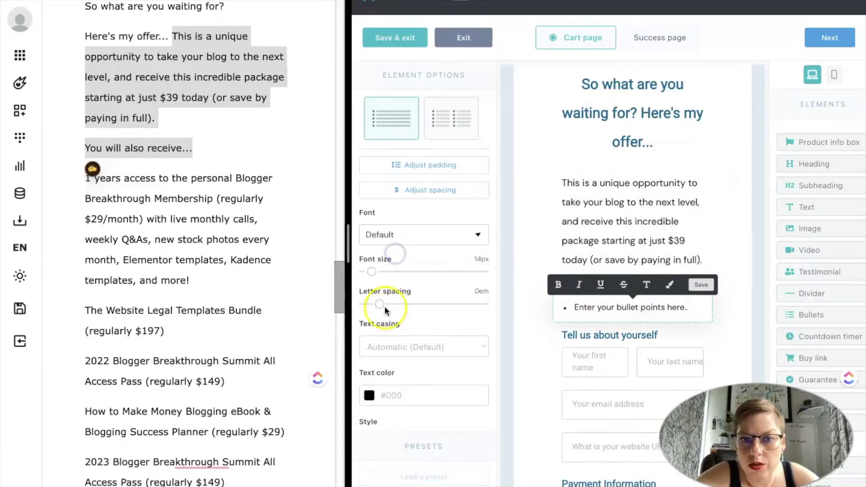
pyautogui.moveTo(373, 275); pyautogui.dragTo(373, 275)
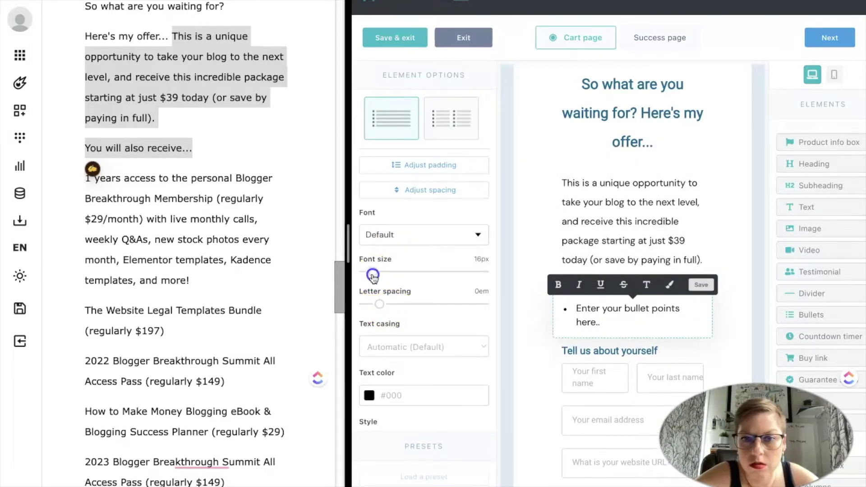
# Copy the bonus items from the draft into the list as bullets.
pyautogui.moveTo(85, 178); pyautogui.dragTo(189, 280)
pyautogui.hotkey('ctrl', 'c')
pyautogui.click(680, 304)
pyautogui.hotkey('ctrl', 'v')
pyautogui.moveTo(85, 311); pyautogui.dragTo(164, 331)
pyautogui.hotkey('ctrl', 'c')
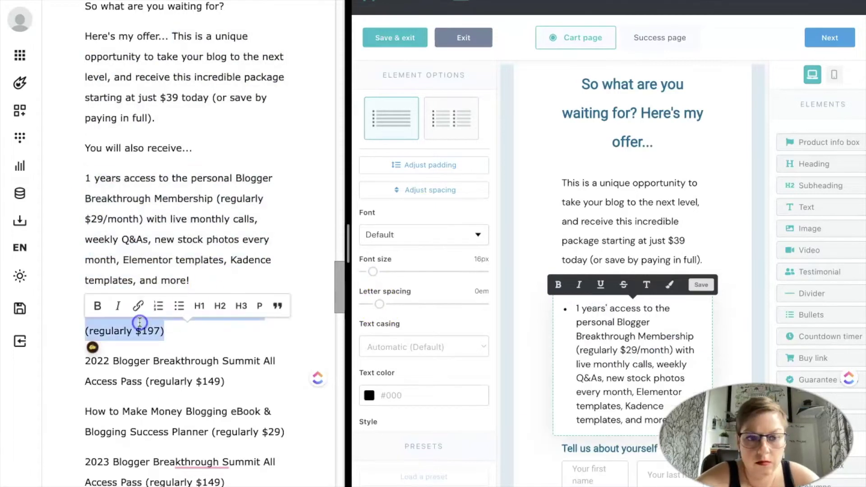
pyautogui.hotkey('ctrl', 'v')
pyautogui.moveTo(85, 308); pyautogui.dragTo(242, 329)
pyautogui.hotkey('ctrl', 'c')
pyautogui.hotkey('ctrl', 'v')
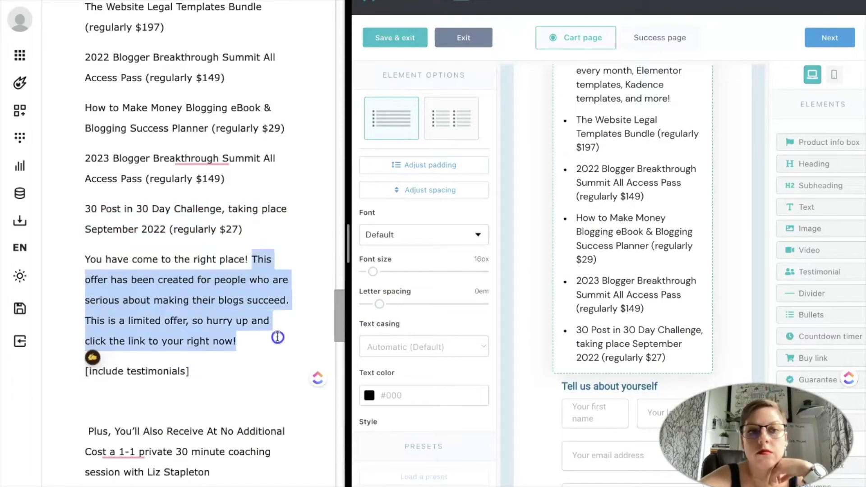
pyautogui.write('below')
# Add the 'You have come to the right place!' paragraph, bold, centred and teal.
pyautogui.moveTo(85, 260); pyautogui.dragTo(203, 341)
pyautogui.hotkey('ctrl', 'c')
pyautogui.hotkey('ctrl', 'v')
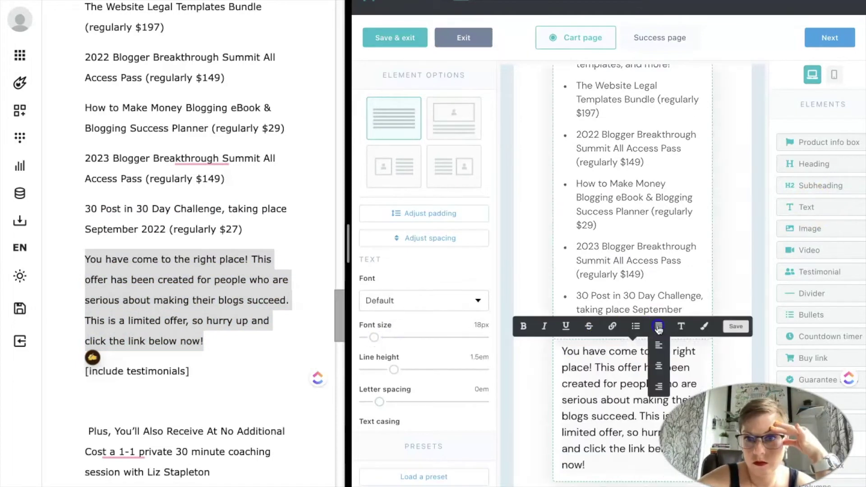
pyautogui.click(388, 257)
pyautogui.hotkey('ctrl', 'a')
pyautogui.click(524, 260)
pyautogui.click(659, 260)
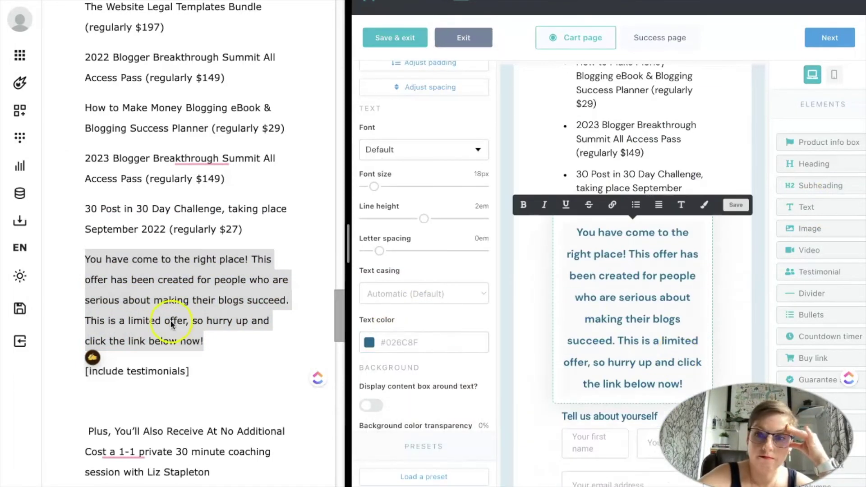
pyautogui.click(556, 283)
pyautogui.scroll(-5, 555, 283)
pyautogui.scroll(-10, 556, 283)
pyautogui.scroll(-3, 348, 280)
# Give the new box a white background and a dashed border.
pyautogui.scroll(7, 585, 190)
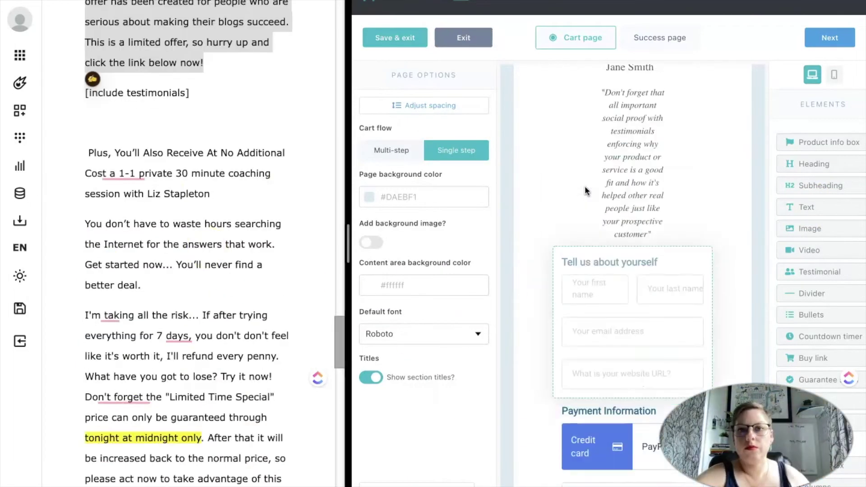
pyautogui.scroll(3, 585, 185)
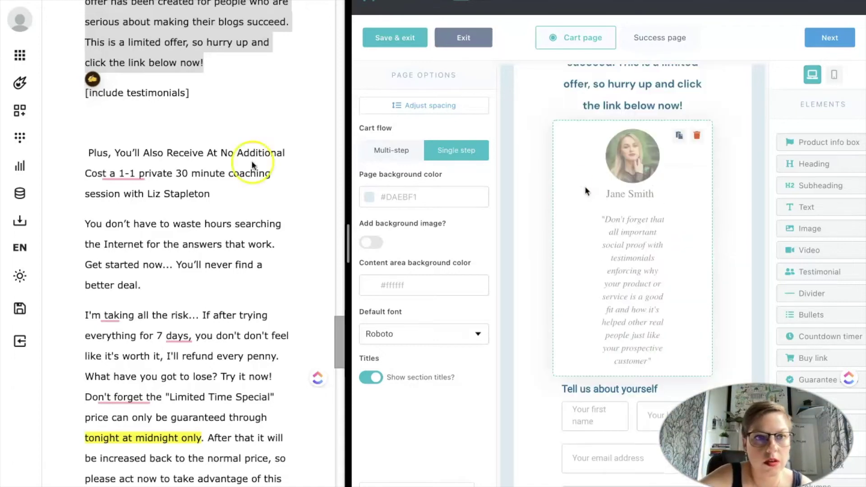
pyautogui.scroll(1, 135, 140)
pyautogui.click(120, 161)
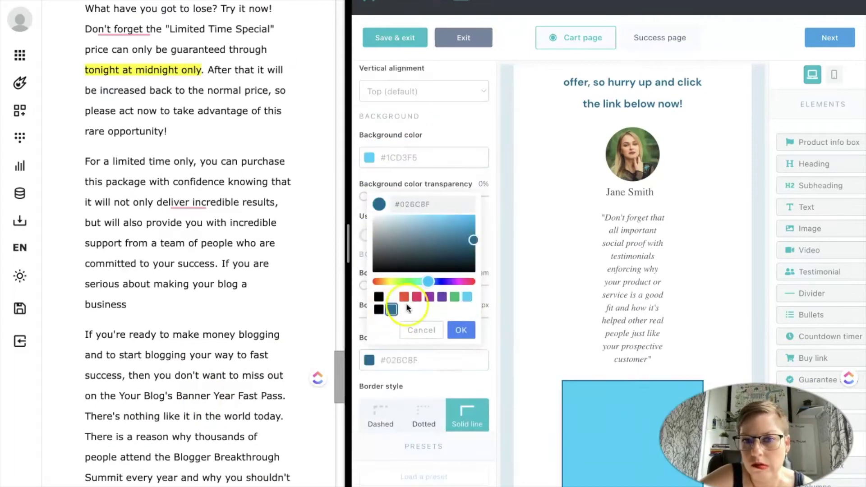
pyautogui.click(461, 311)
pyautogui.scroll(-2, 424, 225)
pyautogui.click(424, 79)
pyautogui.click(464, 232)
pyautogui.click(381, 338)
# Paste the 'You don't have to waste hours' paragraph and a Buy now button into the box, then show the guarantee seals.
pyautogui.scroll(8, 193, 184)
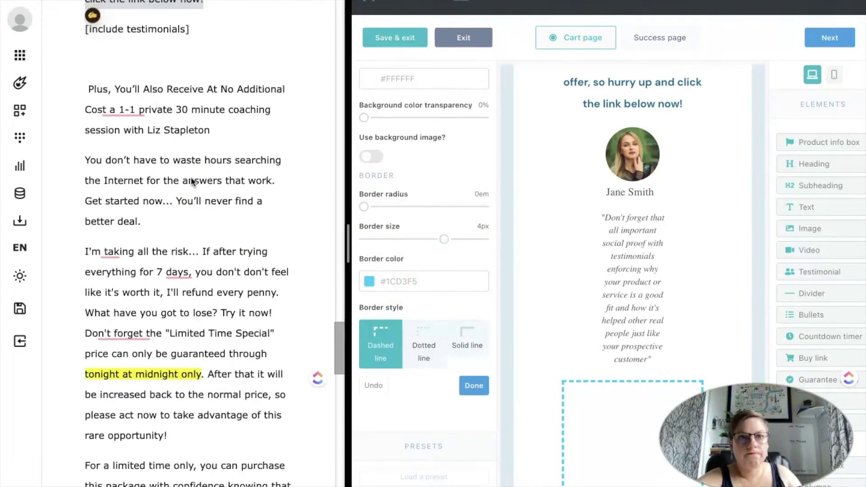
pyautogui.moveTo(87, 106); pyautogui.dragTo(210, 147)
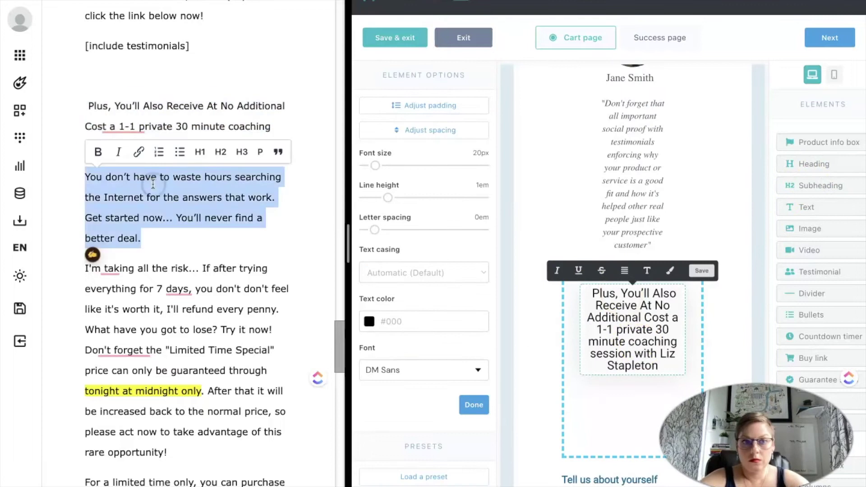
pyautogui.hotkey('ctrl', 'v')
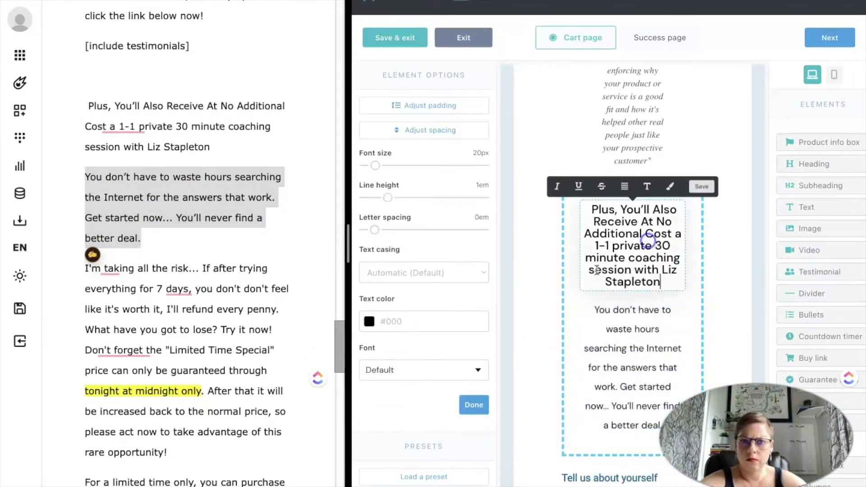
pyautogui.scroll(-5, 606, 312)
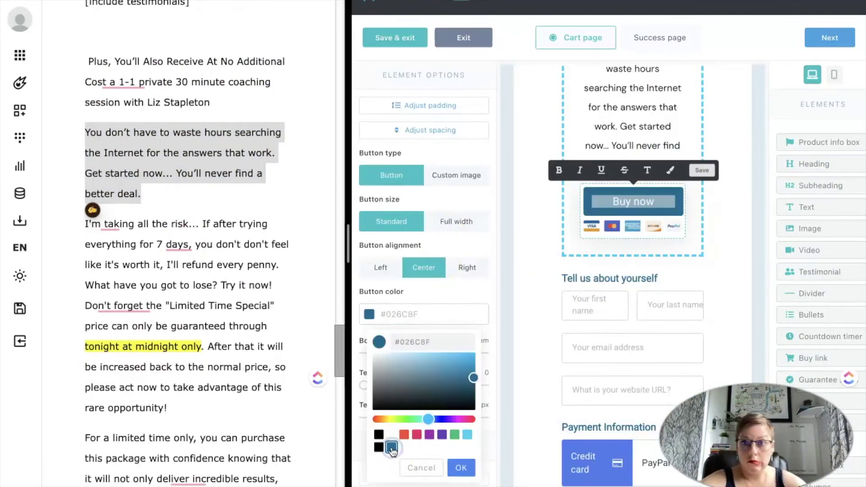
pyautogui.click(461, 467)
pyautogui.scroll(-3, 457, 361)
pyautogui.scroll(-3, 382, 281)
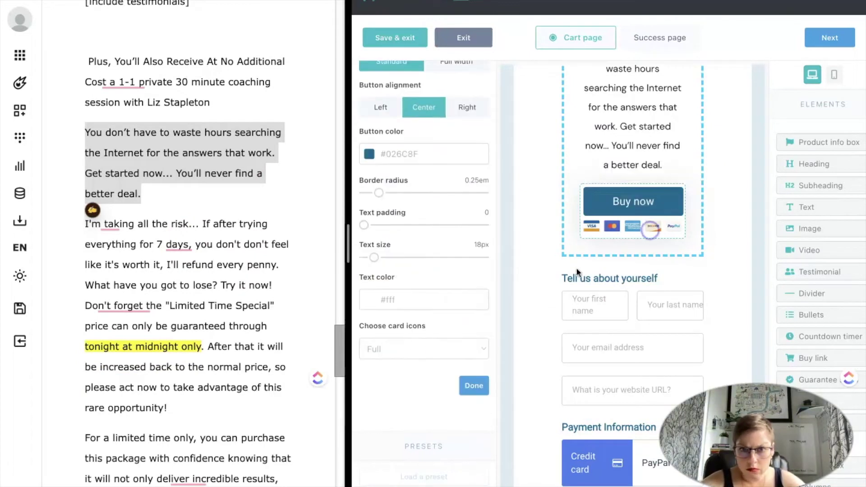
pyautogui.scroll(3, 424, 226)
pyautogui.click(460, 158)
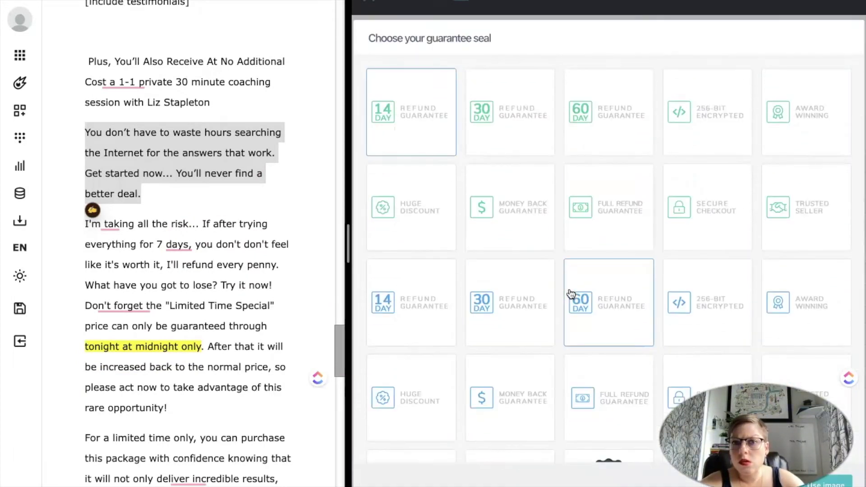
pyautogui.scroll(-2, 571, 294)
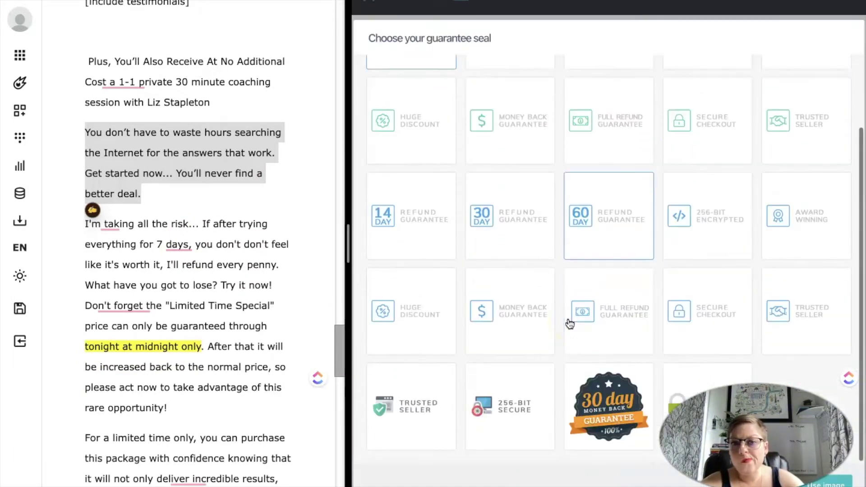
# Insert the money back guarantee seal, change 'trying' to 'checking' and bold the refund promise.
pyautogui.click(509, 310)
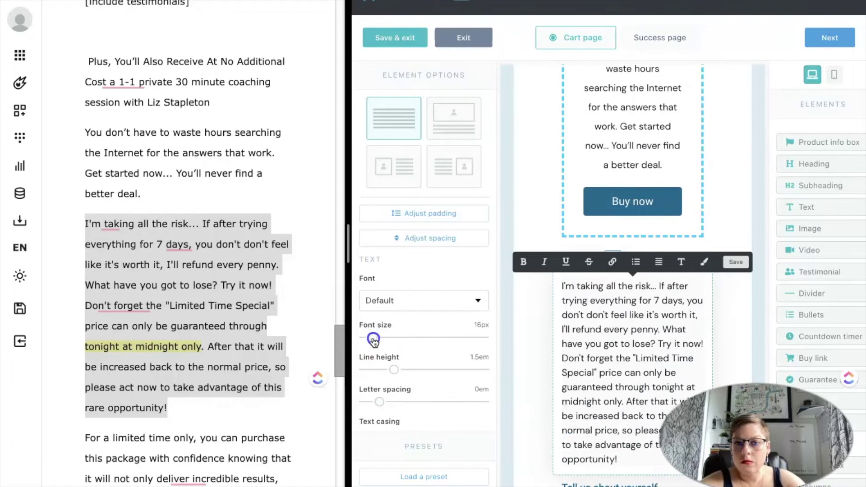
pyautogui.doubleClick(575, 307)
pyautogui.write('checking')
pyautogui.moveTo(666, 300); pyautogui.dragTo(659, 289)
pyautogui.hotkey('ctrl', 'b')
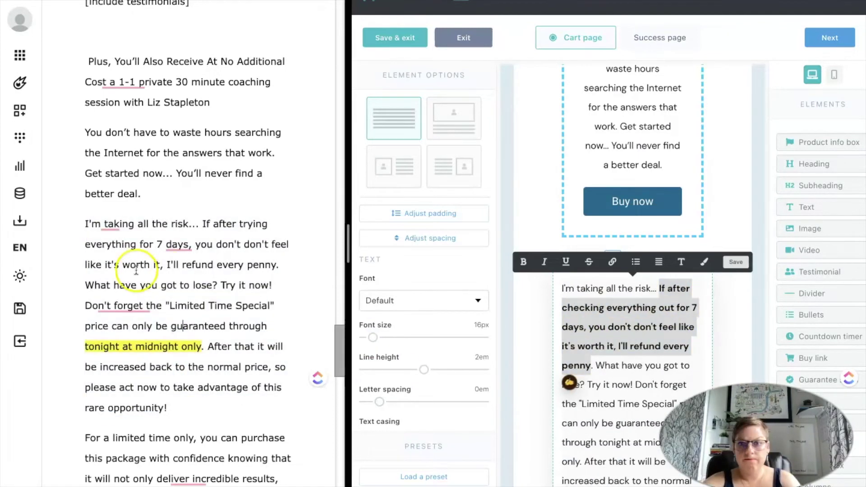
pyautogui.scroll(-3, 631, 271)
pyautogui.click(623, 251)
pyautogui.press('Return')
# Set the deadline to 'July 8th at 11:59 PM PST', then centre the guarantee text and bold Limited Time Special.
pyautogui.doubleClick(654, 316)
pyautogui.write('July 8th at')
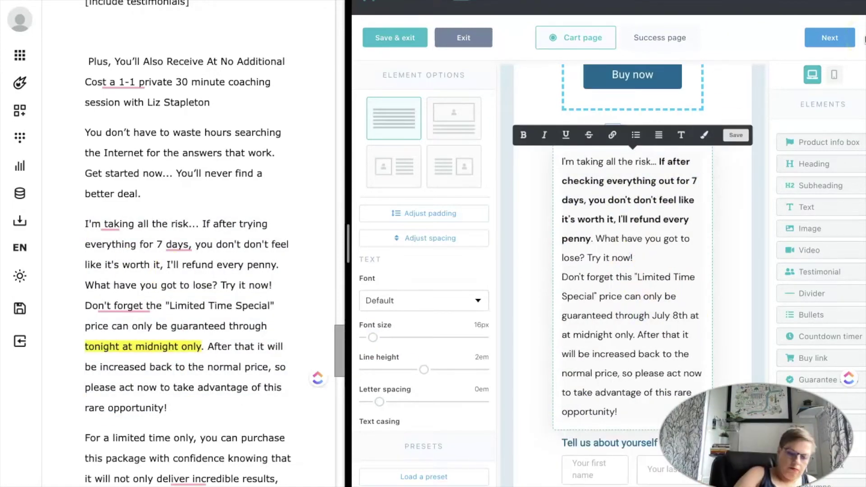
pyautogui.write('11:59 PM PST. Af')
pyautogui.moveTo(563, 334); pyautogui.dragTo(614, 373)
pyautogui.write('ter that this insane deal disappears')
pyautogui.hotkey('ctrl', 'a')
pyautogui.click(658, 135)
pyautogui.moveTo(636, 250); pyautogui.dragTo(636, 309)
pyautogui.hotkey('ctrl', 'b')
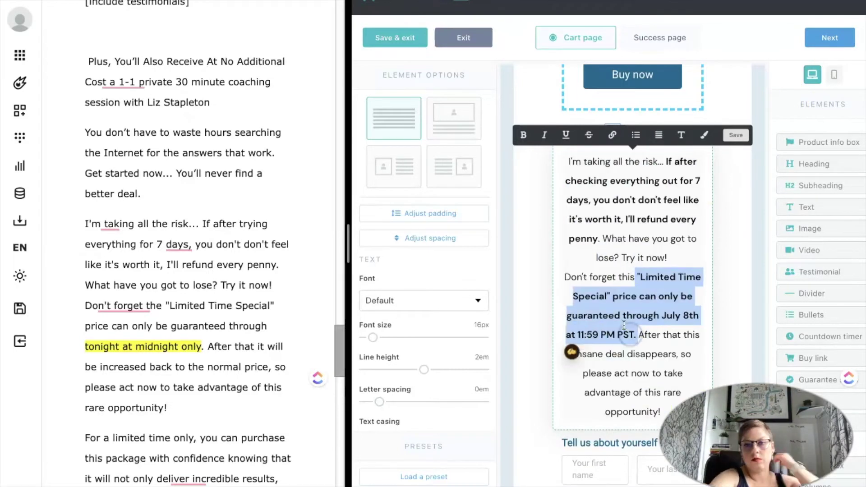
# Add the two limited-time offer paragraphs as a new centred text block.
pyautogui.scroll(-4, 150, 369)
pyautogui.scroll(-2, 150, 369)
pyautogui.moveTo(136, 323); pyautogui.dragTo(221, 283)
pyautogui.press('BackSpace')
pyautogui.scroll(-1, 155, 383)
pyautogui.scroll(-1, 155, 383)
pyautogui.moveTo(85, 114); pyautogui.dragTo(284, 328)
pyautogui.hotkey('ctrl', 'c')
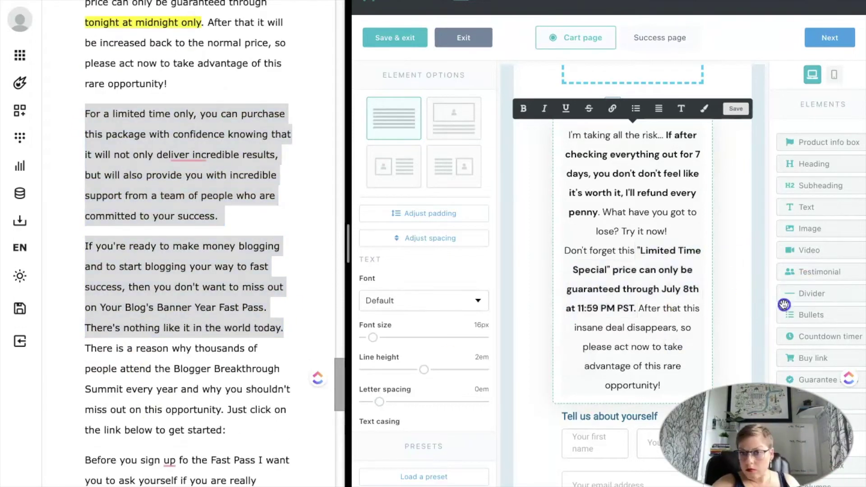
pyautogui.hotkey('ctrl', 'v')
pyautogui.hotkey('ctrl', 'a')
pyautogui.click(681, 314)
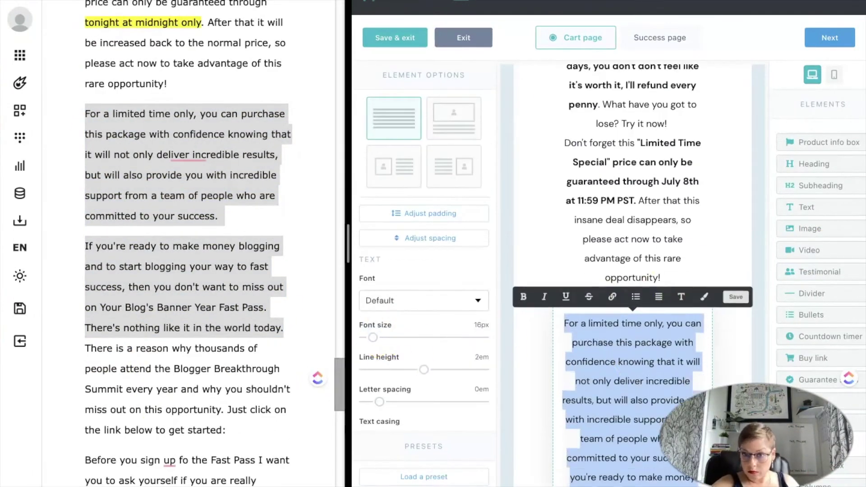
# In the get-started paragraph, change 'link' to 'button' and drop the colon after 'started'.
pyautogui.scroll(-3, 154, 289)
pyautogui.doubleClick(113, 325)
pyautogui.write('button')
pyautogui.press('End')
pyautogui.press('BackSpace')
pyautogui.hotkey('ctrl', 'shift', 'Up')
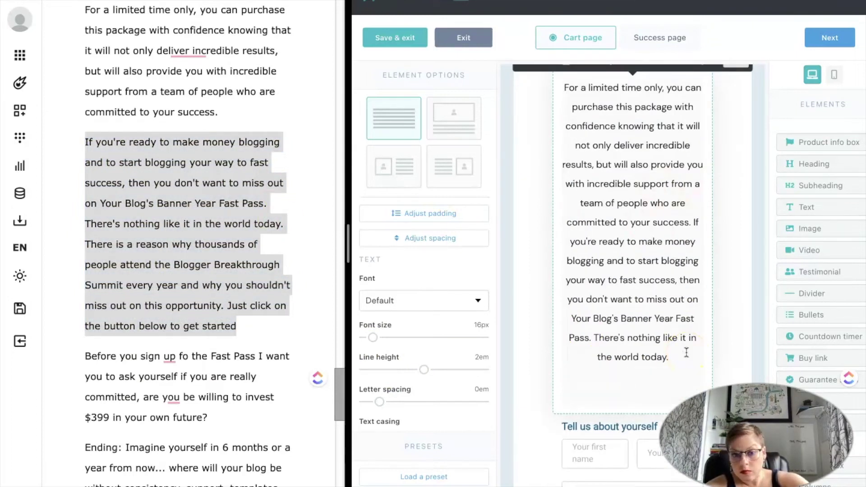
pyautogui.scroll(-3, 634, 284)
# Paste the 'Before you sign up' paragraph into the red-dashed box and reword it as an 'Are you... committed?' question.
pyautogui.tripleClick(188, 353)
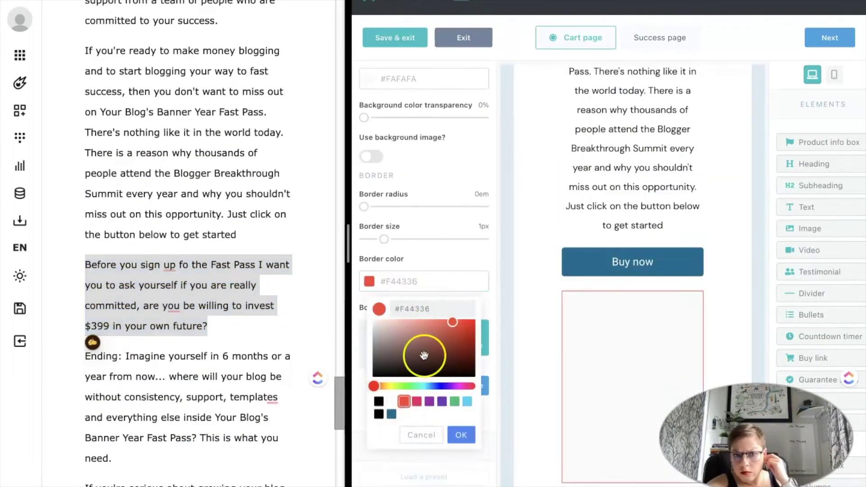
pyautogui.click(624, 332)
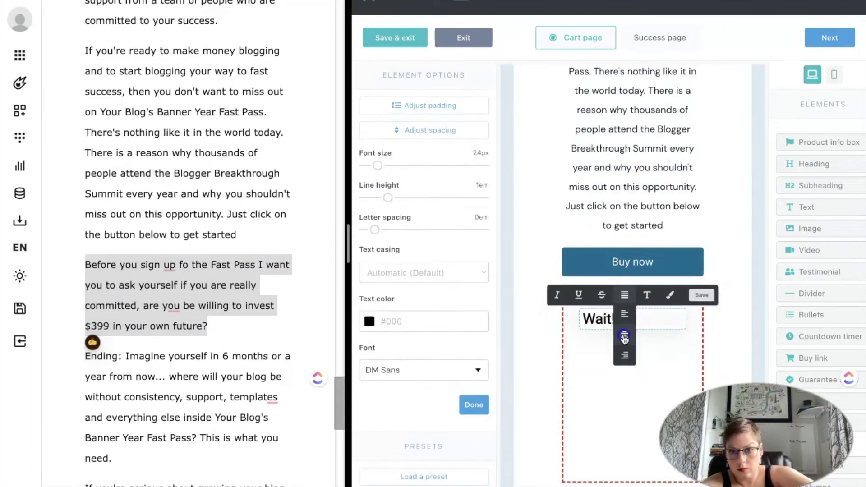
pyautogui.hotkey('ctrl', 'v')
pyautogui.moveTo(665, 371); pyautogui.dragTo(627, 371)
pyautogui.write('...')
pyautogui.press('Return')
pyautogui.write('Are you')
pyautogui.click(679, 382)
pyautogui.press('BackSpace')
pyautogui.write('?')
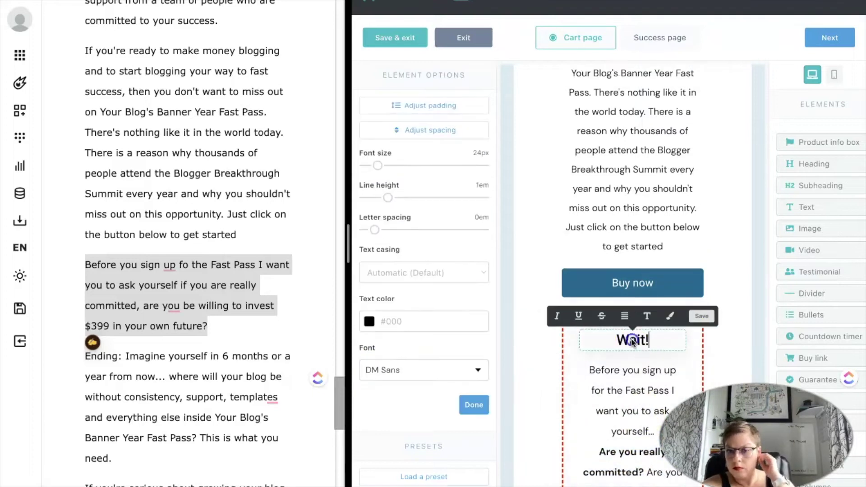
# Add red emojis beside the Wait! heading.
pyautogui.press('ctrl+super+space')
pyautogui.click(663, 143)
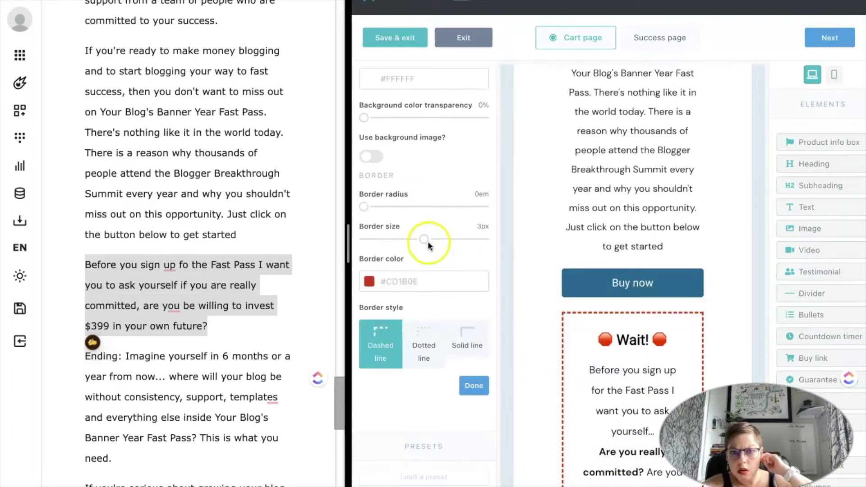
pyautogui.scroll(-5, 631, 384)
pyautogui.scroll(-3, 190, 316)
pyautogui.moveTo(125, 241); pyautogui.dragTo(181, 375)
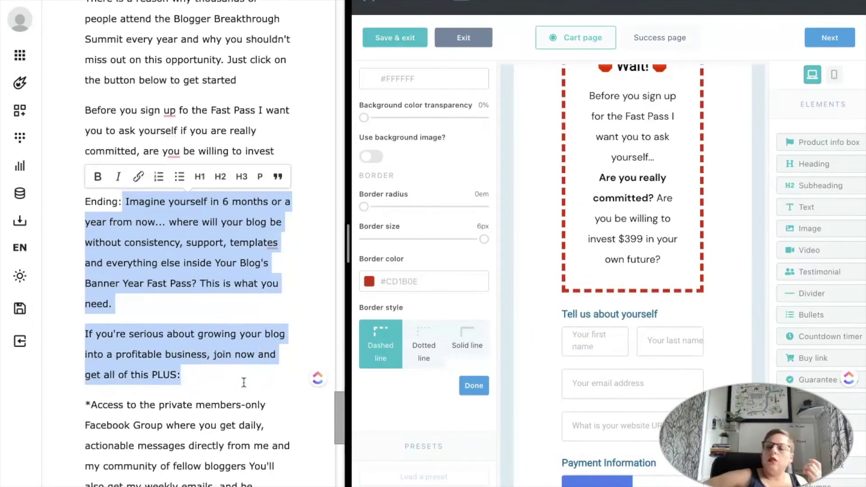
pyautogui.scroll(5, 653, 215)
pyautogui.scroll(5, 653, 211)
pyautogui.click(807, 207)
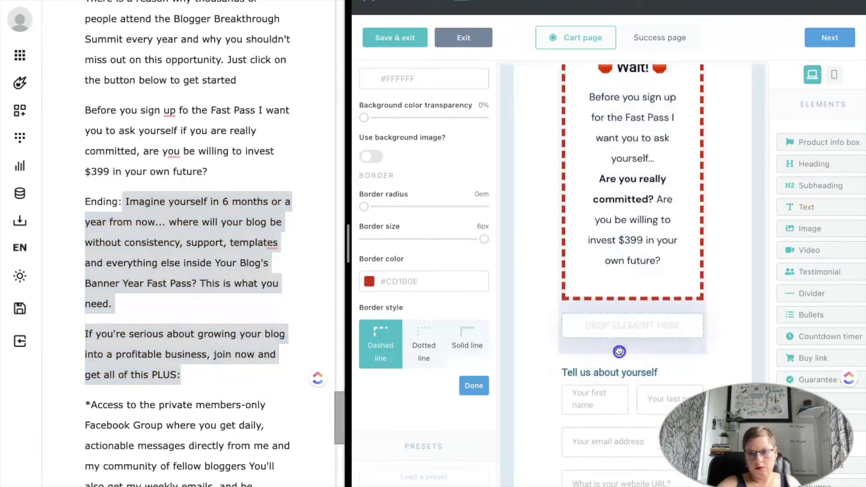
# Add the 'Imagine Yourself in 6 months...' heading and paste the ending copy below it with 2em line height.
pyautogui.click(583, 229)
pyautogui.write('months...')
pyautogui.press('Tab')
pyautogui.moveTo(271, 202); pyautogui.dragTo(181, 375)
pyautogui.hotkey('ctrl', 'c')
pyautogui.click(441, 226)
pyautogui.hotkey('ctrl', 'v')
pyautogui.moveTo(412, 369); pyautogui.dragTo(424, 369)
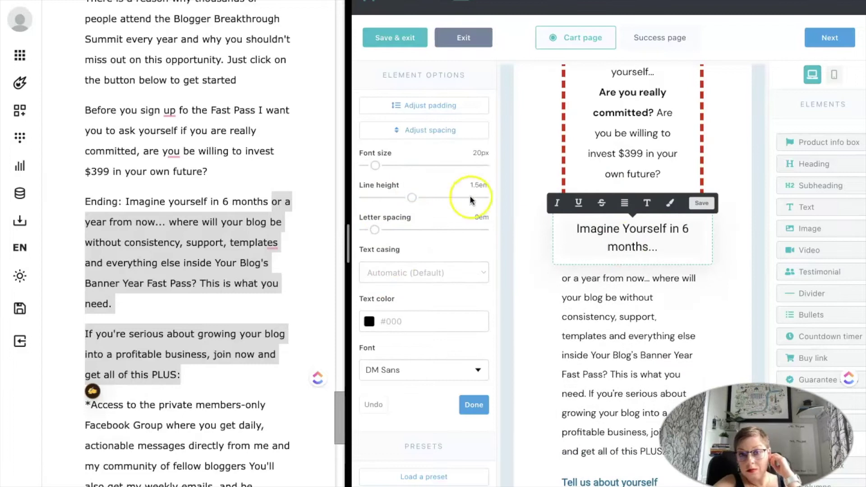
pyautogui.click(615, 358)
# Append the bonus-access sentence and a bold 'Enter your information below to order now!' line.
pyautogui.scroll(-6, 251, 376)
pyautogui.scroll(-2, 252, 376)
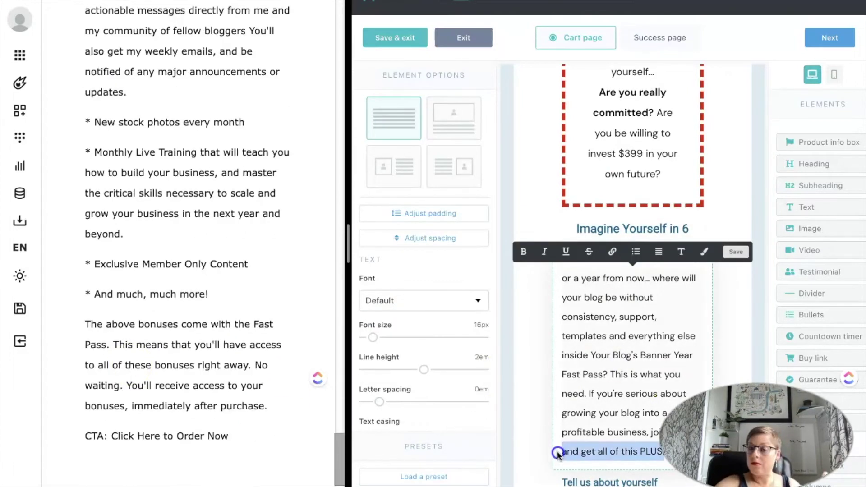
pyautogui.moveTo(126, 385); pyautogui.dragTo(271, 419)
pyautogui.hotkey('ctrl', 'c')
pyautogui.click(690, 432)
pyautogui.hotkey('ctrl', 'v')
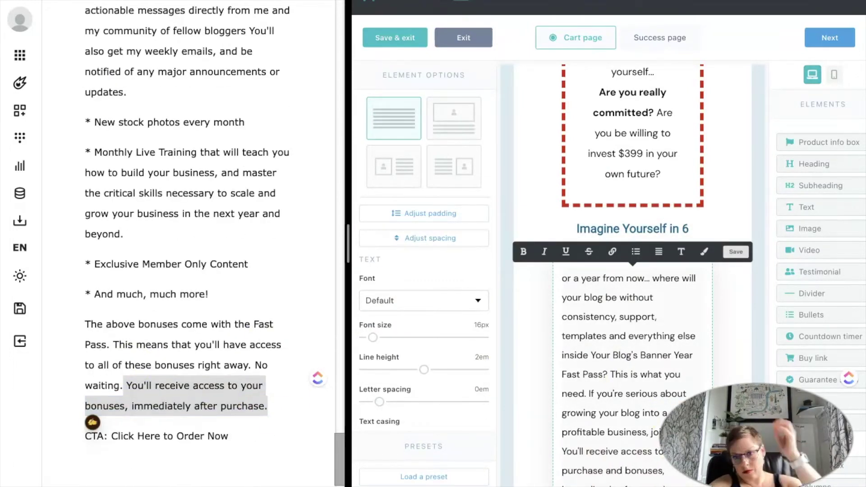
pyautogui.write('Enter your information below to order now!')
pyautogui.hotkey('ctrl', 'b')
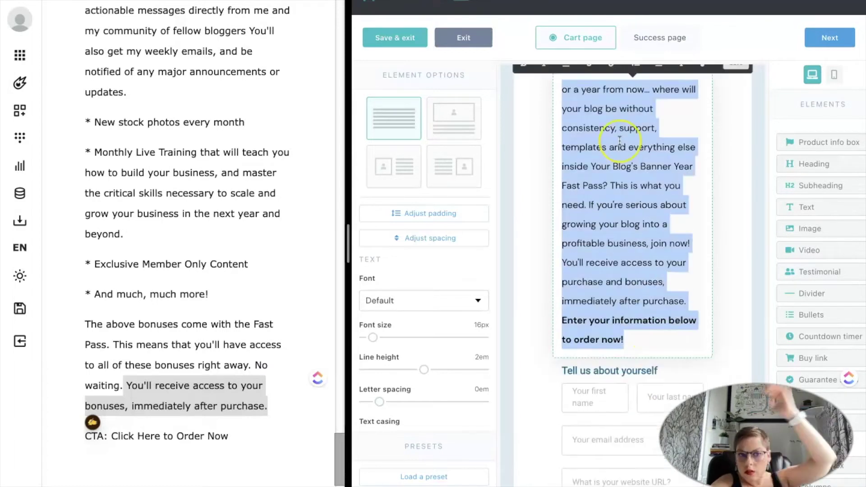
# Set the coupon field's style to Hidden.
pyautogui.scroll(-10, 632, 271)
pyautogui.click(405, 176)
pyautogui.click(388, 203)
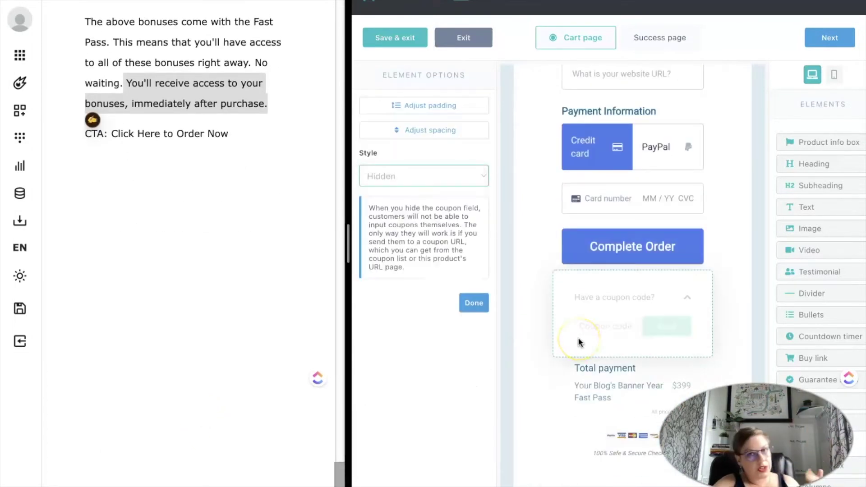
# Tick Hide ThriveCart footer logo in the footer settings, leaving custom footer links off.
pyautogui.click(460, 303)
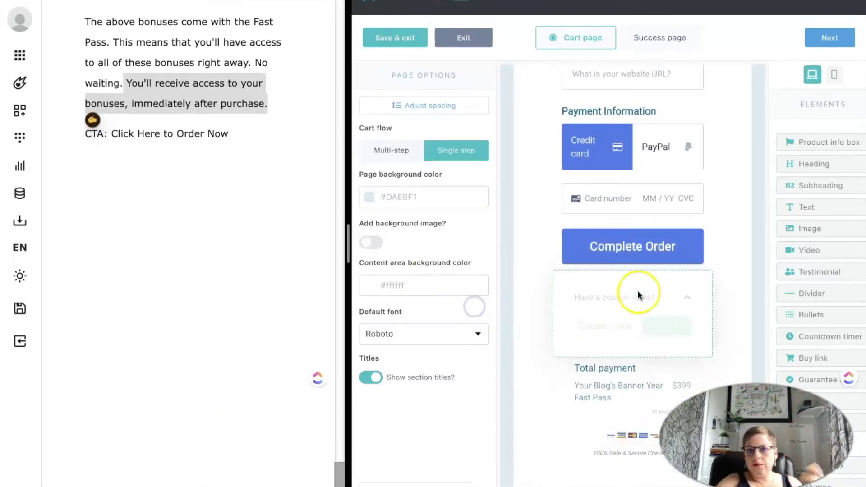
pyautogui.scroll(-1, 636, 324)
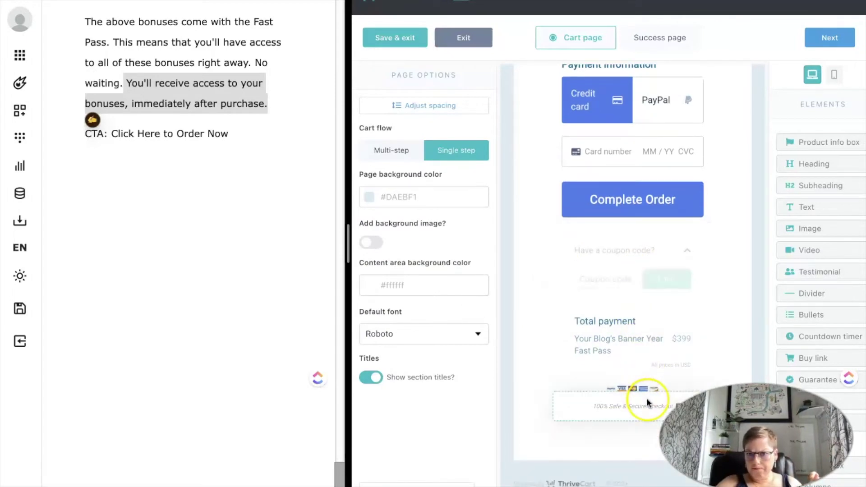
pyautogui.click(577, 481)
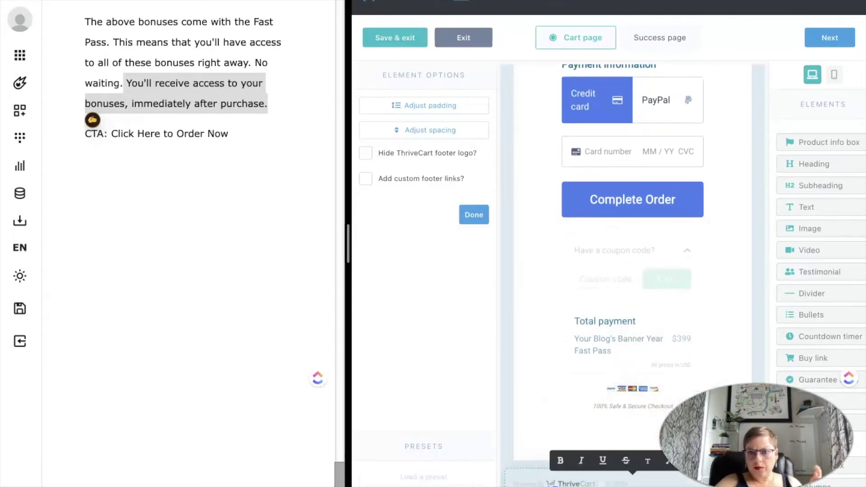
pyautogui.click(373, 152)
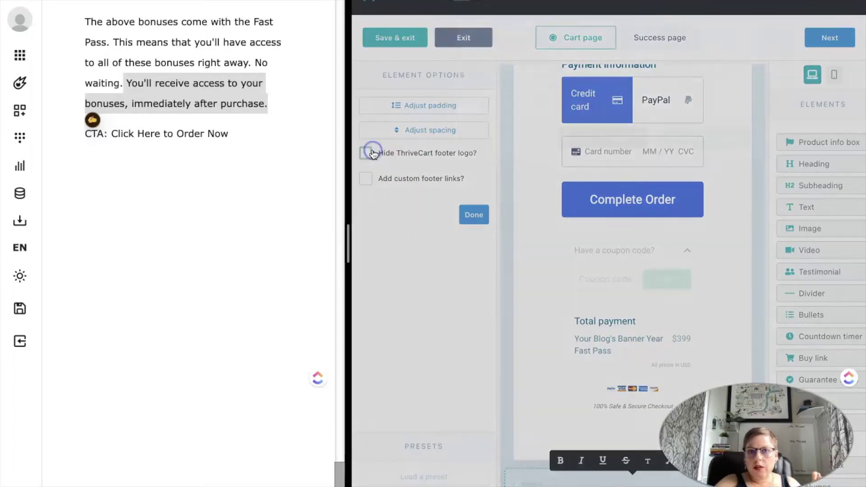
pyautogui.click(738, 138)
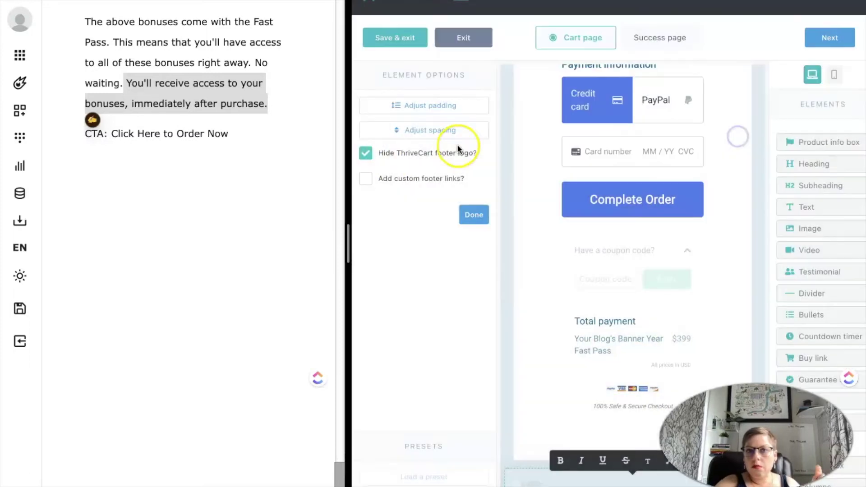
pyautogui.click(368, 178)
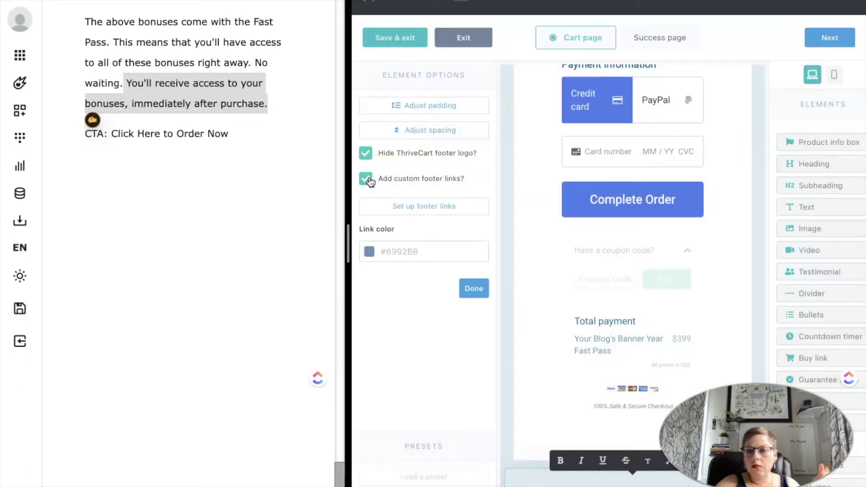
pyautogui.click(367, 179)
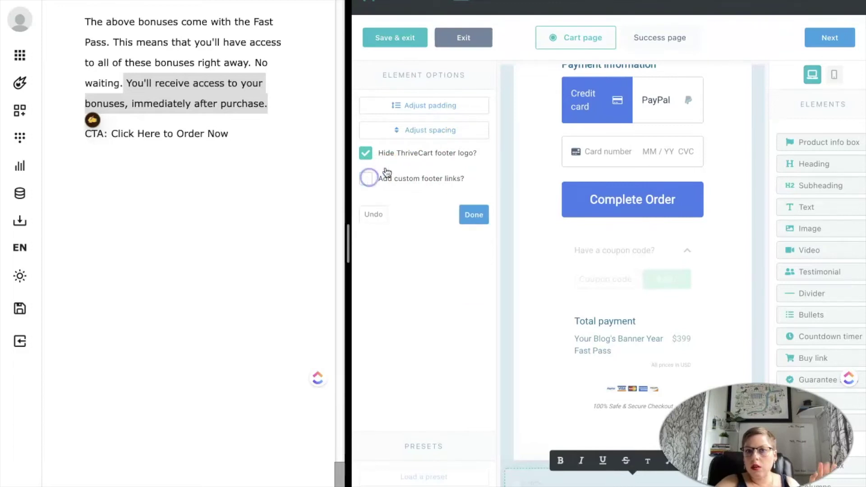
# Turn on 'Show terms & conditions checkbox?' for the Tell us about yourself form.
pyautogui.scroll(3, 640, 228)
pyautogui.click(640, 230)
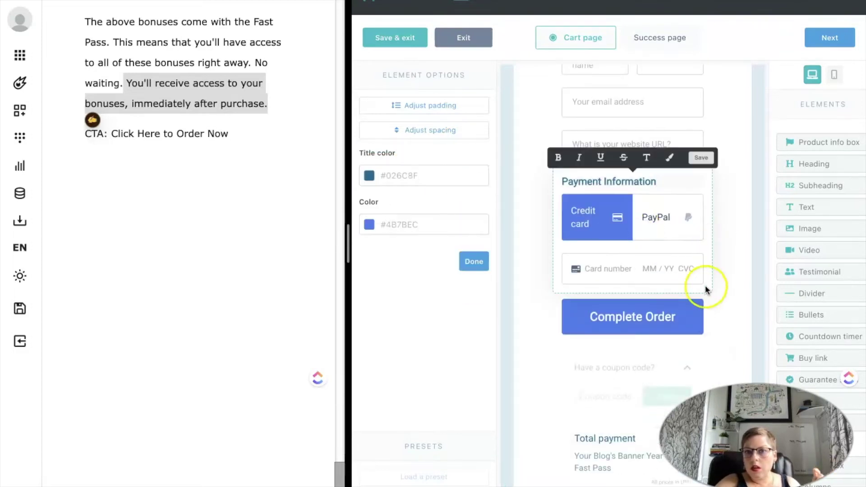
pyautogui.scroll(1, 673, 338)
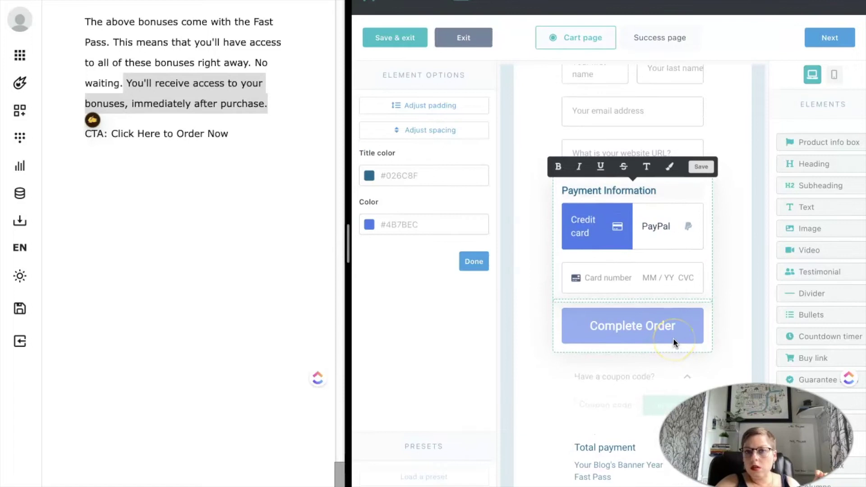
pyautogui.click(703, 325)
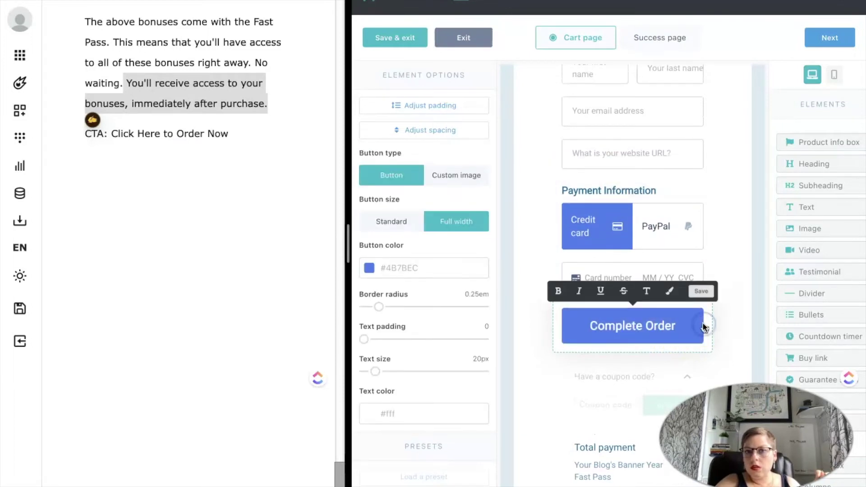
pyautogui.scroll(-3, 403, 332)
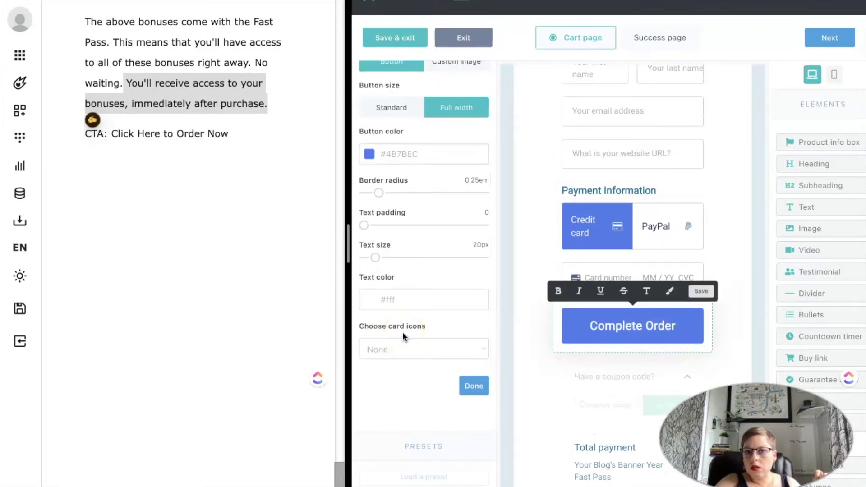
pyautogui.scroll(3, 403, 332)
pyautogui.click(532, 245)
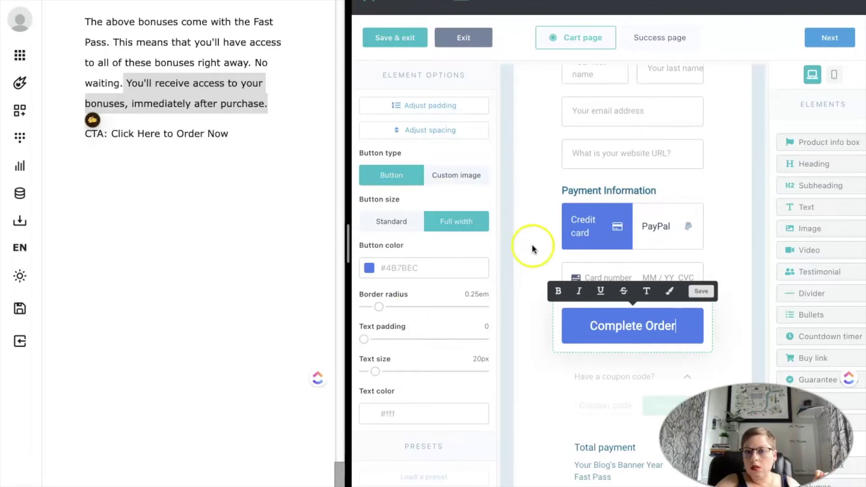
pyautogui.click(551, 218)
pyautogui.click(595, 190)
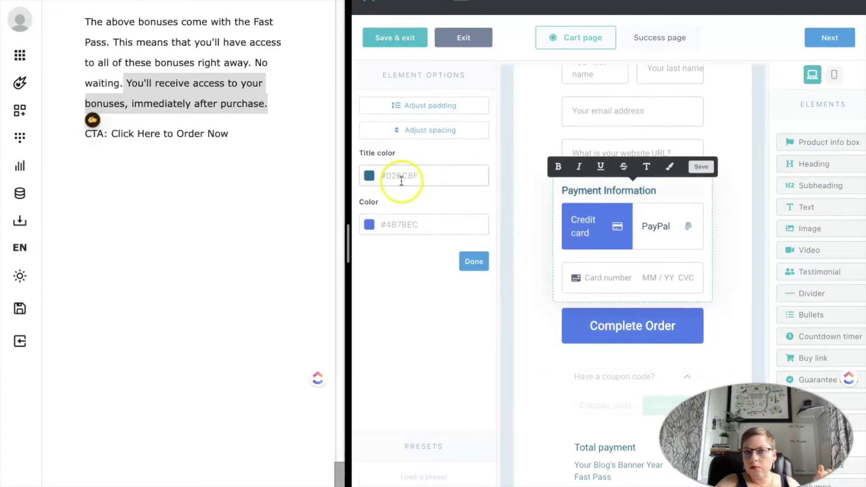
pyautogui.scroll(2, 645, 95)
pyautogui.click(686, 116)
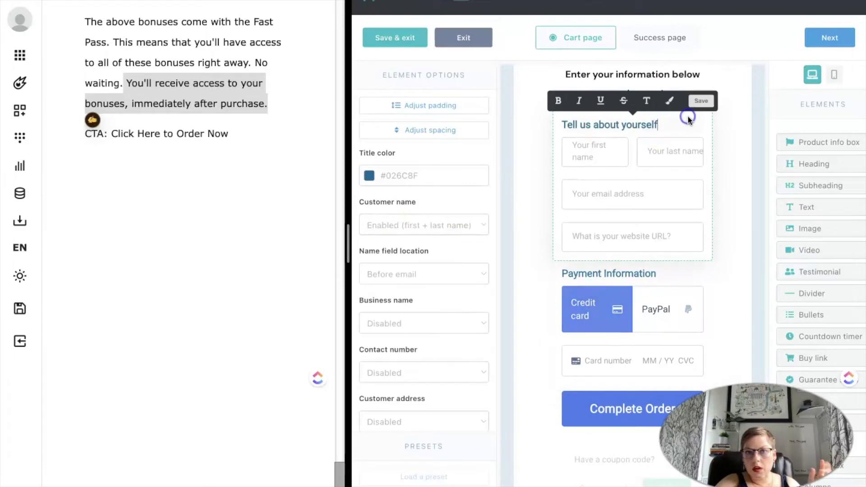
pyautogui.scroll(-4, 424, 216)
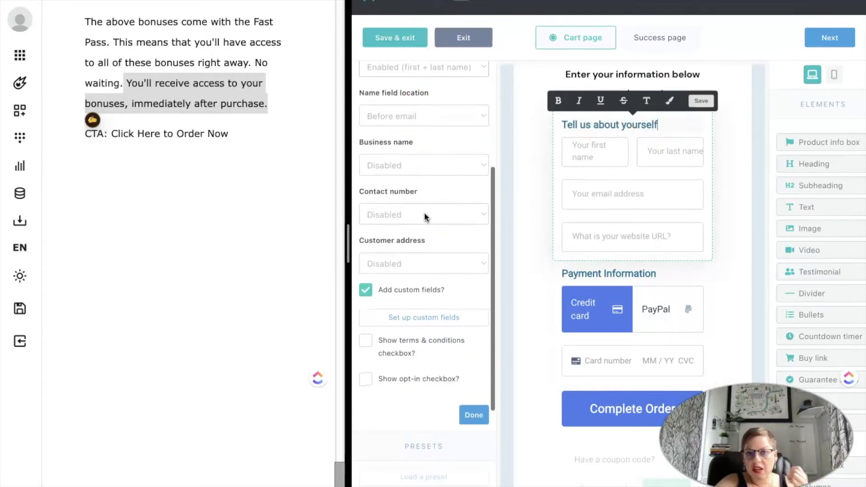
pyautogui.click(368, 313)
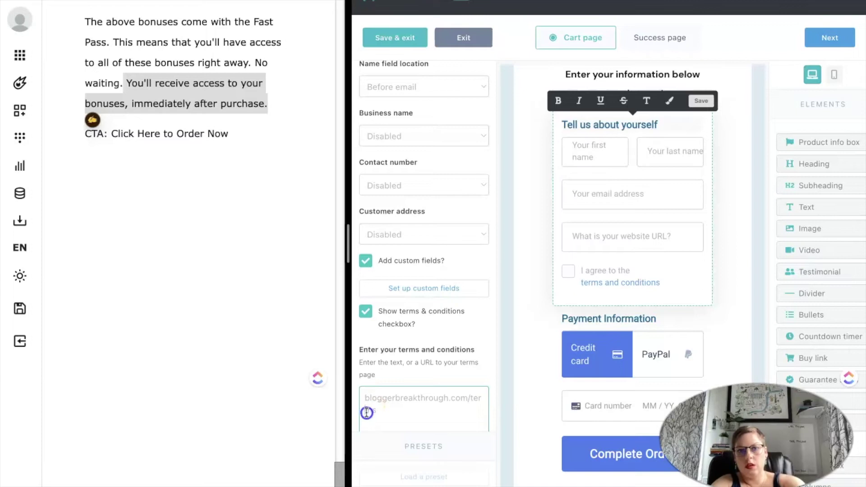
# Confirm the terms link reads bloggerbreakthrough.com/terms and deselect the form to return to page options.
pyautogui.tripleClick(366, 412)
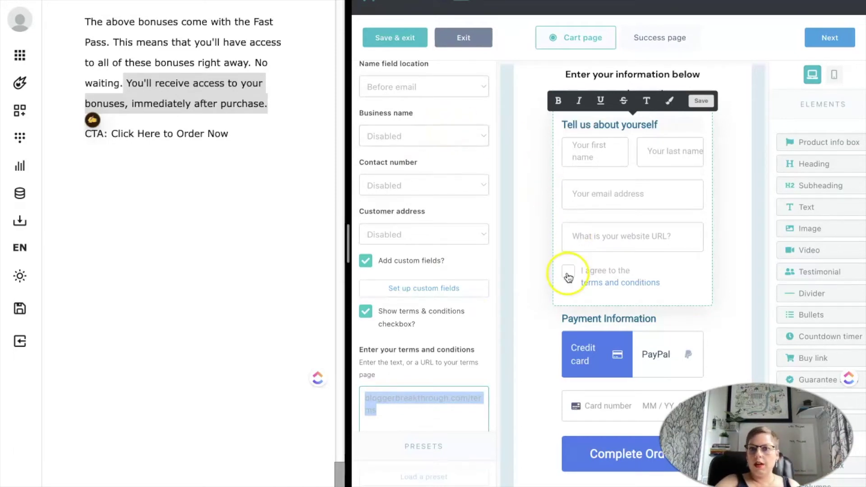
pyautogui.scroll(-2, 454, 338)
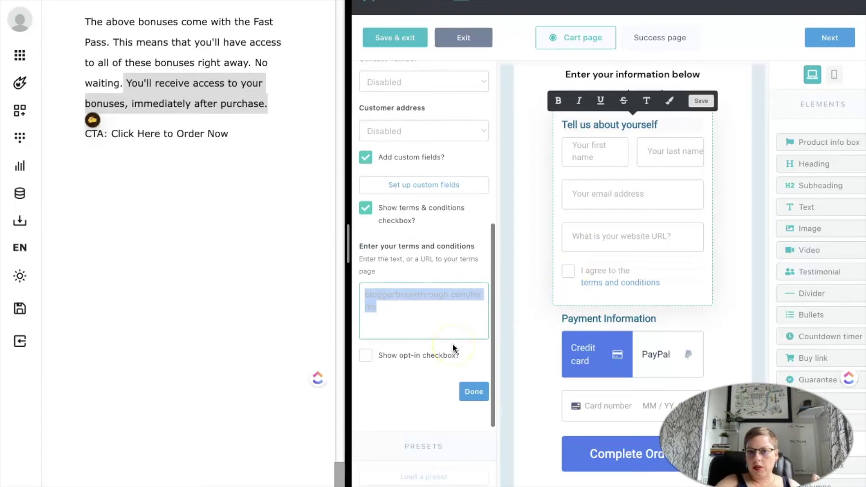
pyautogui.click(728, 331)
pyautogui.scroll(-3, 592, 428)
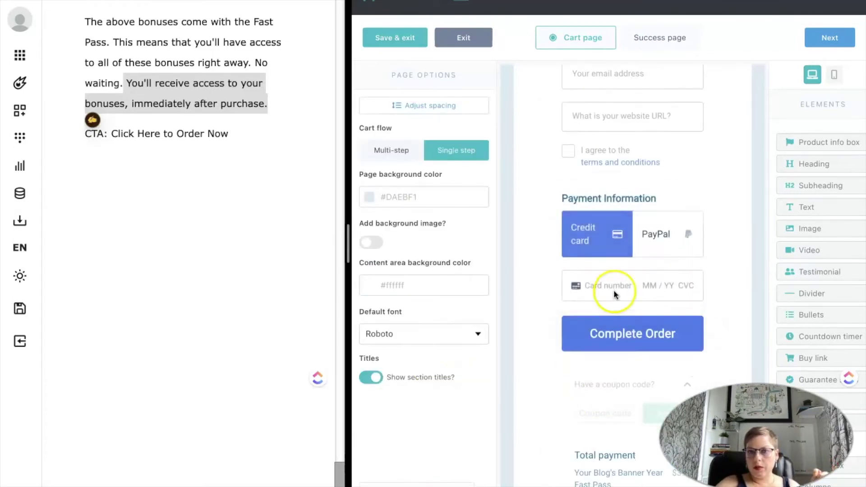
# Make the payment method tabs dark blue #026C8F.
pyautogui.click(614, 294)
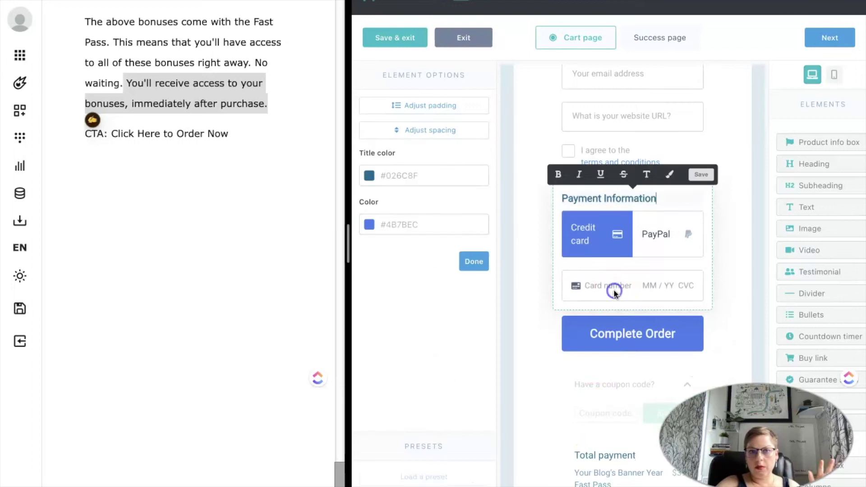
pyautogui.click(367, 222)
pyautogui.click(391, 358)
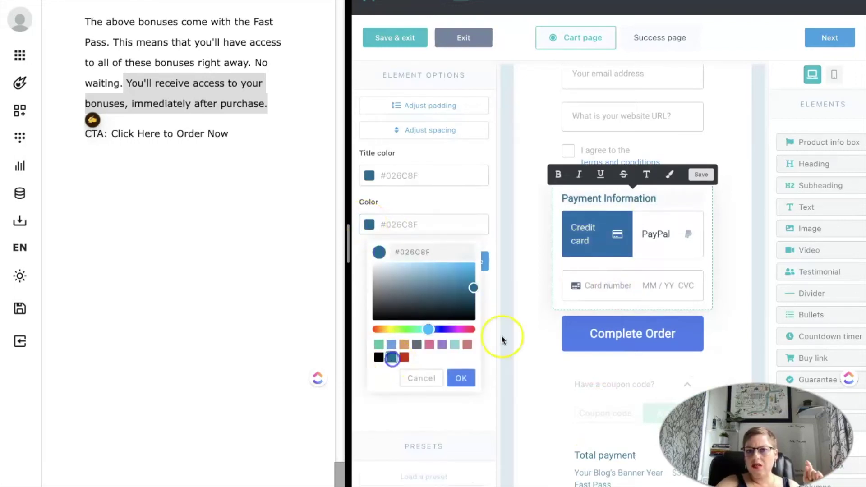
# Give the Complete Order button the same #026C8F dark blue.
pyautogui.click(572, 346)
pyautogui.click(369, 268)
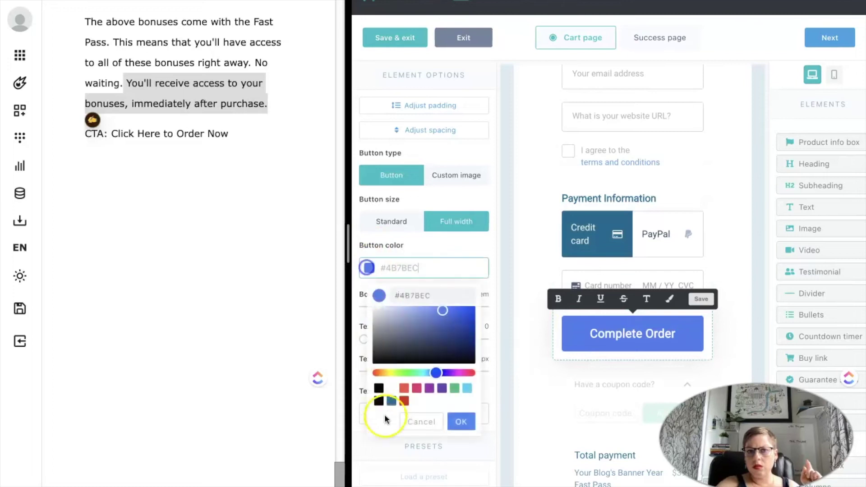
pyautogui.click(391, 401)
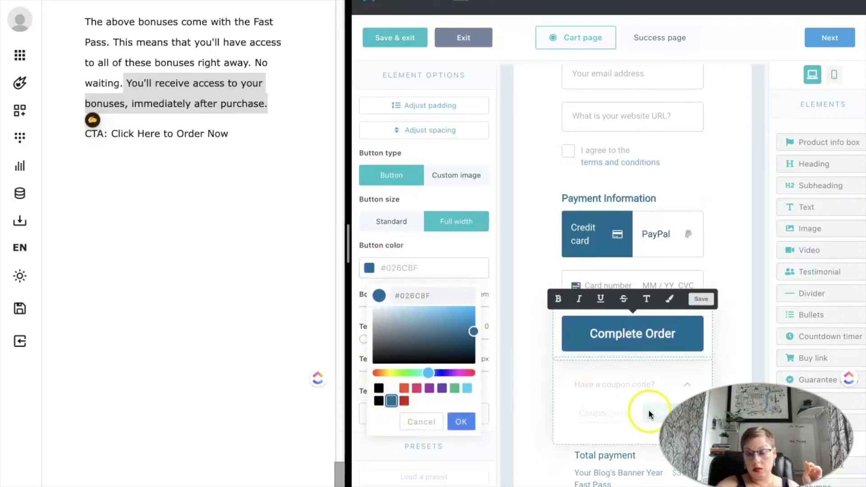
pyautogui.scroll(8, 682, 321)
pyautogui.scroll(15, 682, 322)
pyautogui.scroll(15, 683, 321)
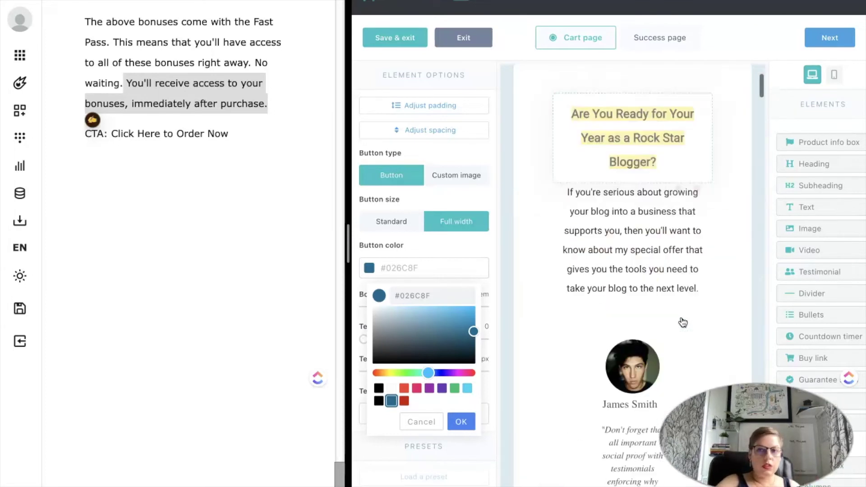
pyautogui.scroll(-2, 683, 322)
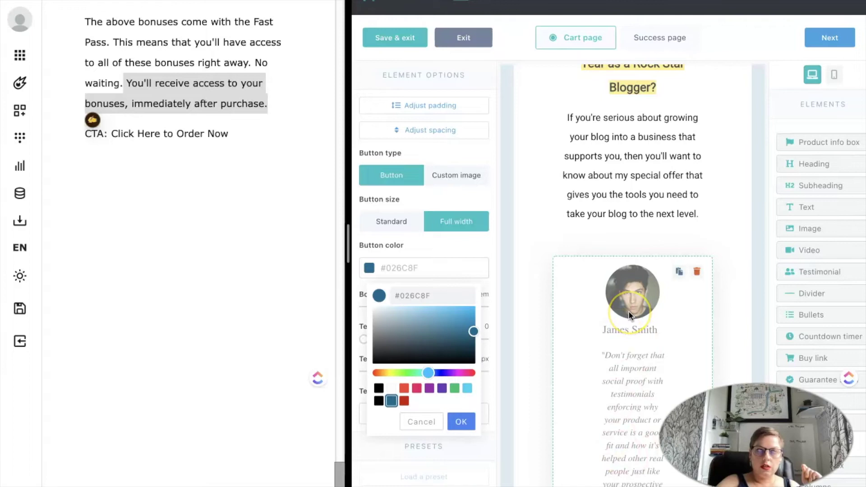
pyautogui.scroll(-7, 629, 311)
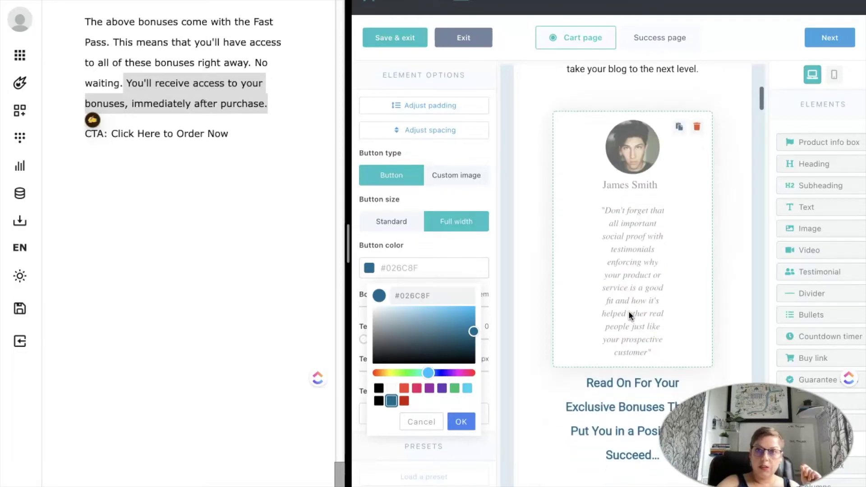
pyautogui.scroll(-20, 629, 311)
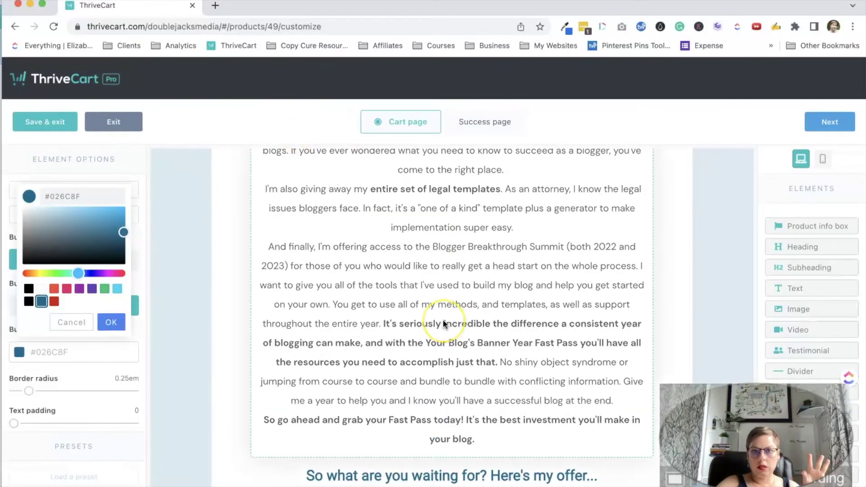
# Put 'In reality, most blogs fail.' on its own line in the 'The truth is…' paragraph.
pyautogui.scroll(20, 444, 324)
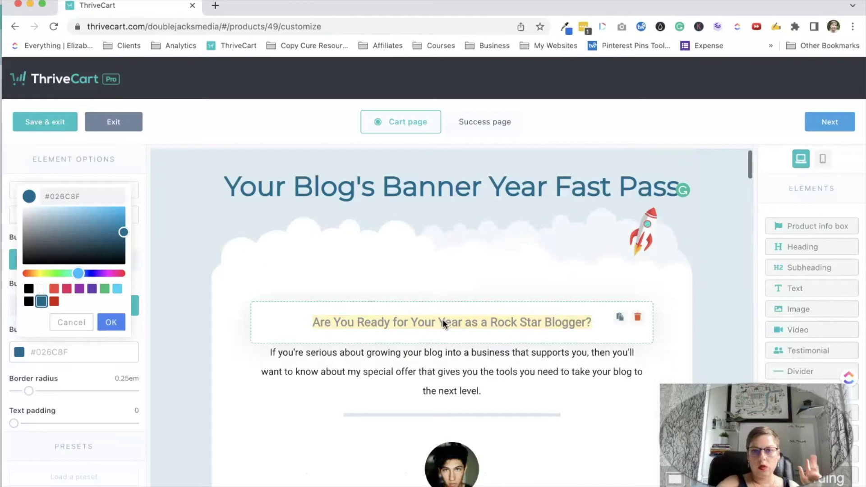
pyautogui.scroll(-4, 444, 323)
pyautogui.scroll(-6, 443, 320)
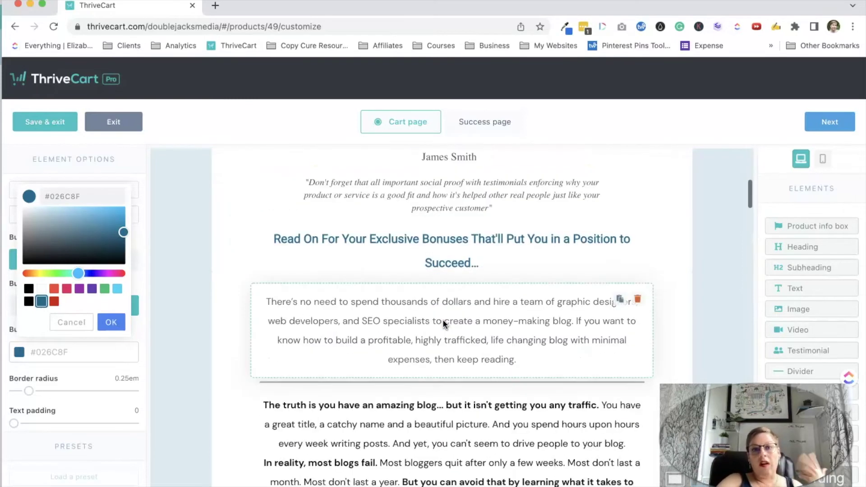
pyautogui.scroll(-1, 443, 323)
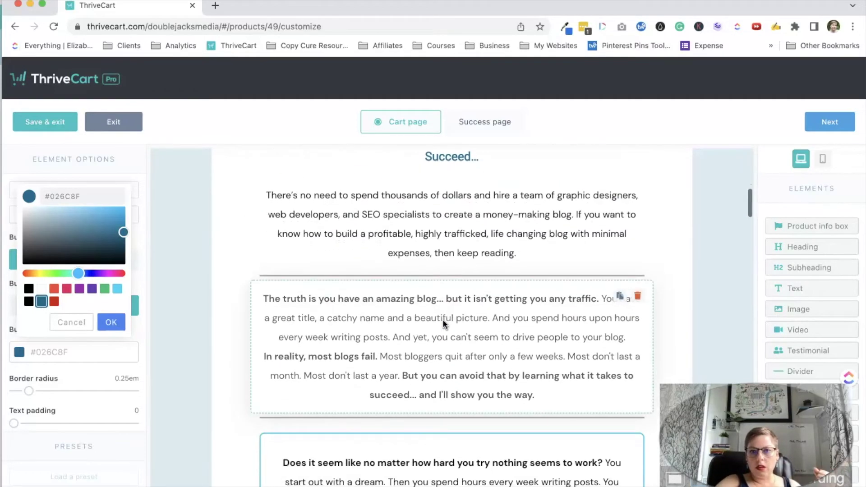
pyautogui.click(444, 323)
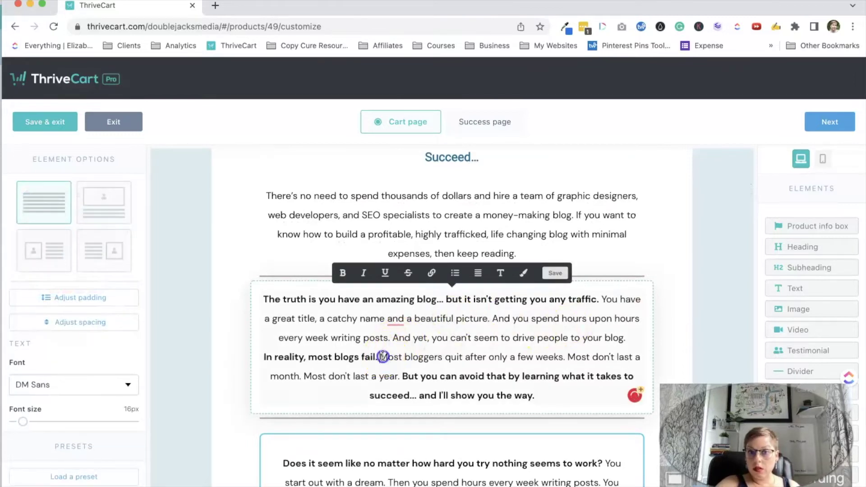
pyautogui.press('Return')
# Break the remaining bold sentences onto separate lines, with blank lines after 'traffic.' and before 'In reality'.
pyautogui.scroll(-1, 384, 356)
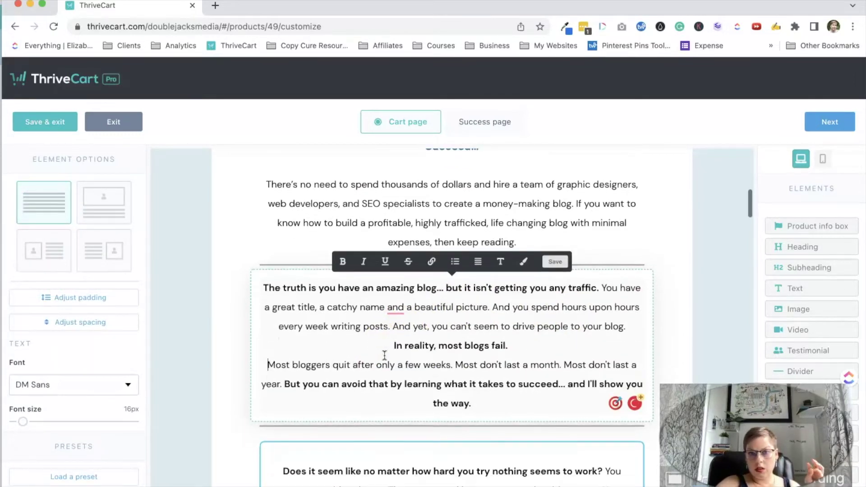
pyautogui.scroll(-3, 507, 359)
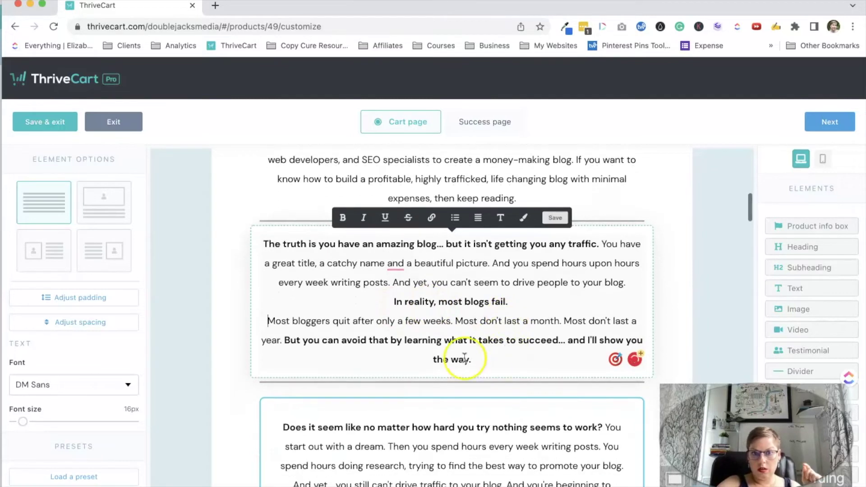
pyautogui.press('Return')
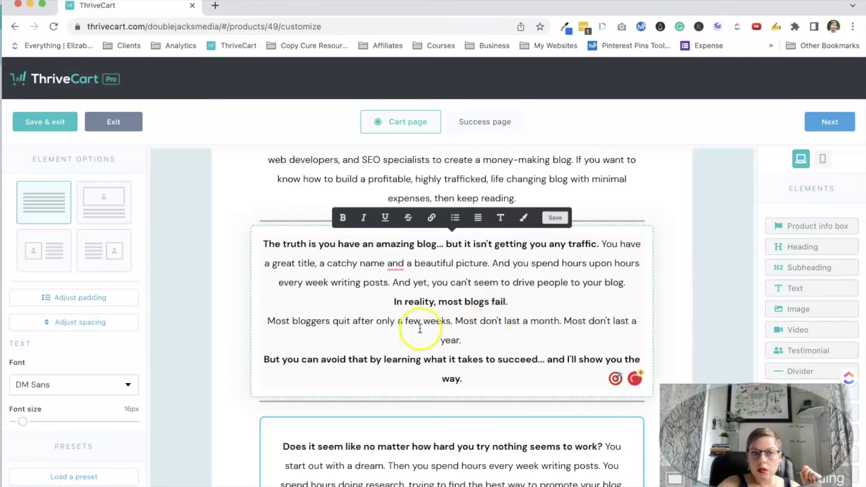
pyautogui.press('Return')
pyautogui.press('Return')
pyautogui.click(394, 342)
pyautogui.press('Return')
pyautogui.click(264, 417)
pyautogui.press('Return')
pyautogui.scroll(-10, 329, 368)
# Left-align the 'After 8 years of blogging' text and add blank lines after 'traffic.' and 'of your dreams.'.
pyautogui.click(334, 367)
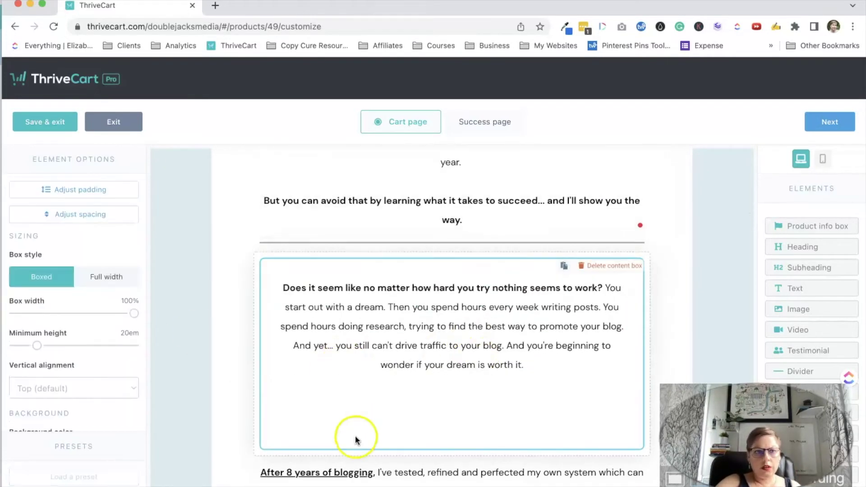
pyautogui.scroll(-3, 451, 315)
pyautogui.click(464, 332)
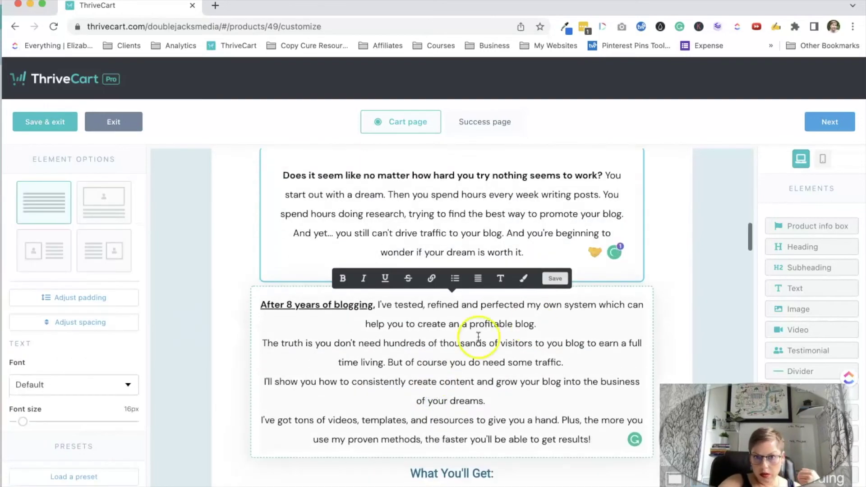
pyautogui.press('super+a')
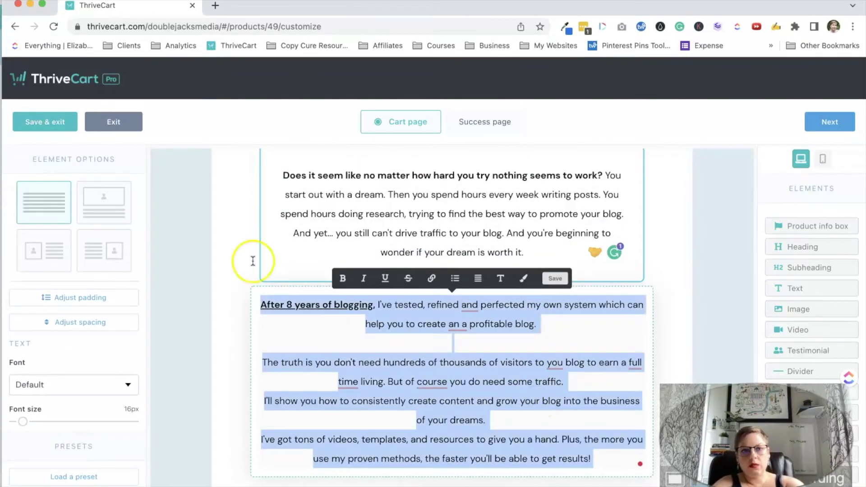
pyautogui.click(478, 279)
pyautogui.click(477, 302)
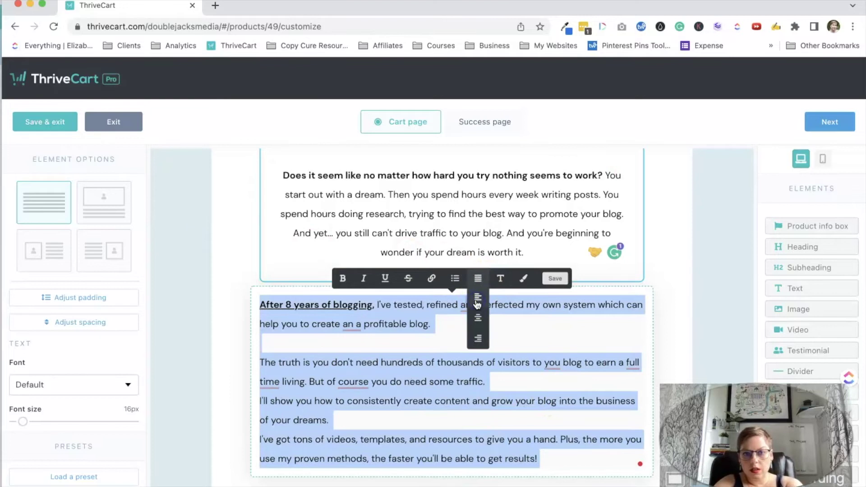
pyautogui.click(495, 382)
pyautogui.press('Return')
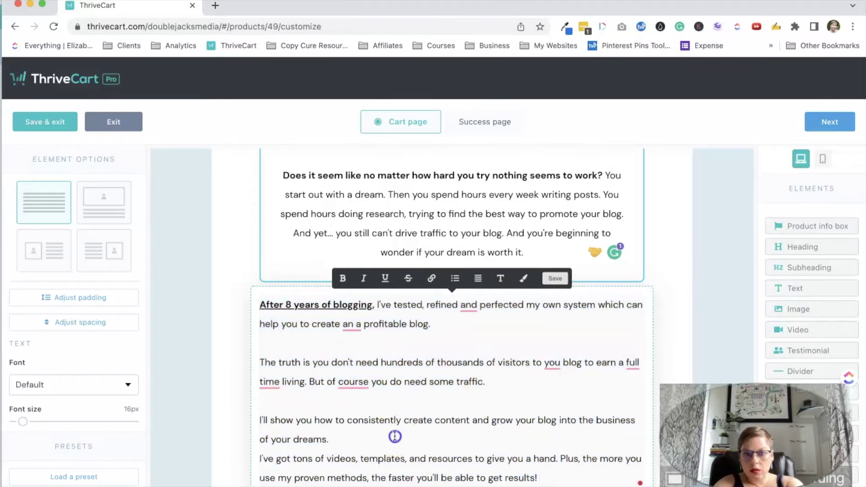
pyautogui.click(395, 436)
pyautogui.press('Return')
# Left-align the upper text block and select the 'There's no need' paragraph under the bonuses heading.
pyautogui.scroll(5, 451, 384)
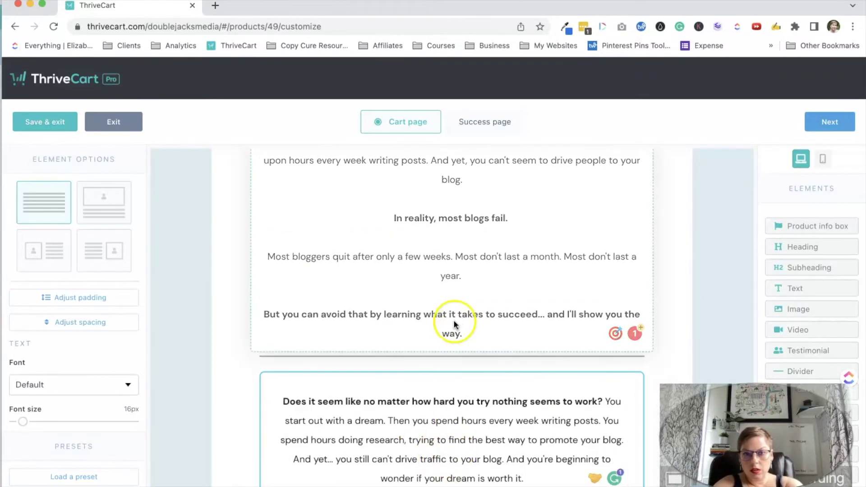
pyautogui.scroll(5, 464, 308)
pyautogui.press('super+a')
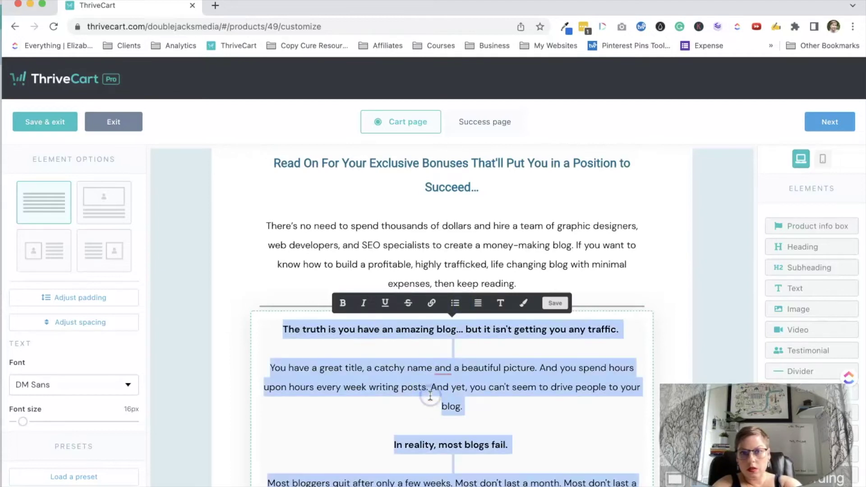
pyautogui.click(478, 303)
pyautogui.click(478, 318)
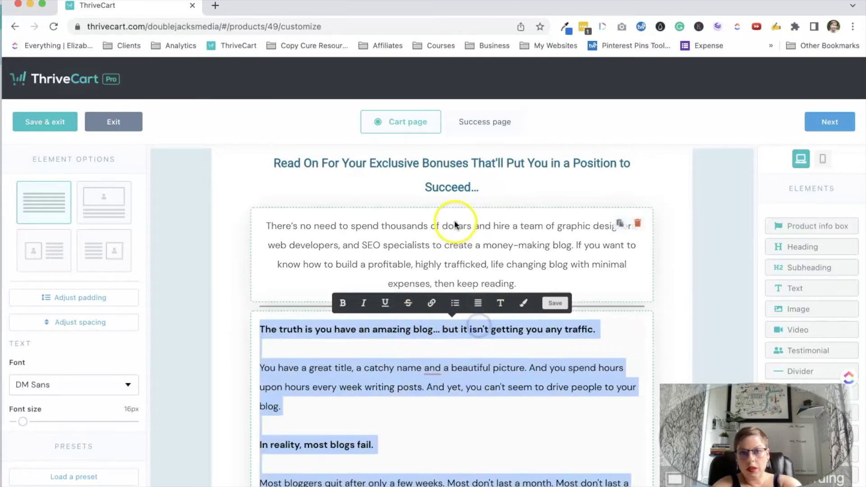
pyautogui.click(454, 221)
pyautogui.press('super+a')
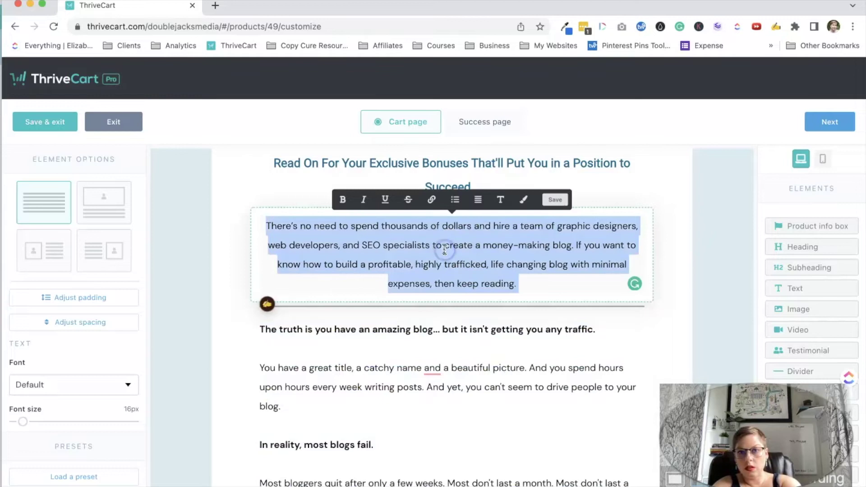
# In the 'Does it seem…' box, add an empty line after 'work?' and left-align the paragraph below.
pyautogui.click(440, 368)
pyautogui.scroll(-5, 440, 364)
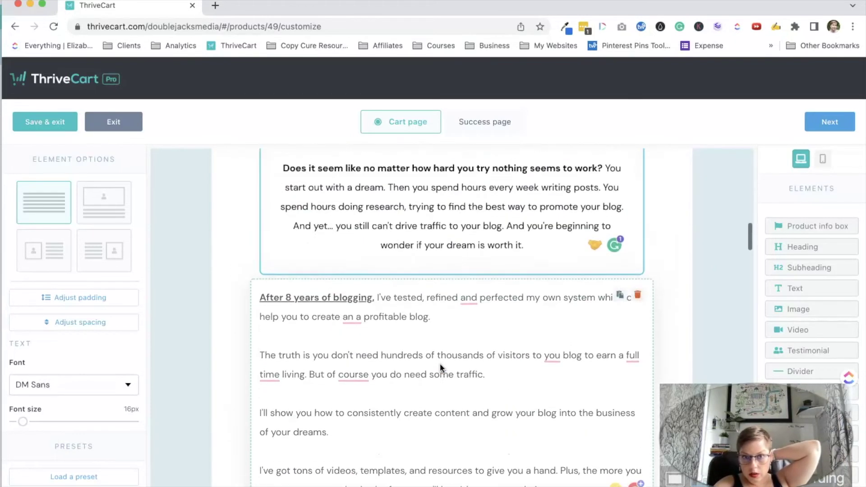
pyautogui.click(475, 214)
pyautogui.click(592, 189)
pyautogui.press('Return')
pyautogui.click(547, 272)
pyautogui.click(452, 259)
pyautogui.moveTo(451, 259); pyautogui.dragTo(280, 212)
pyautogui.click(477, 161)
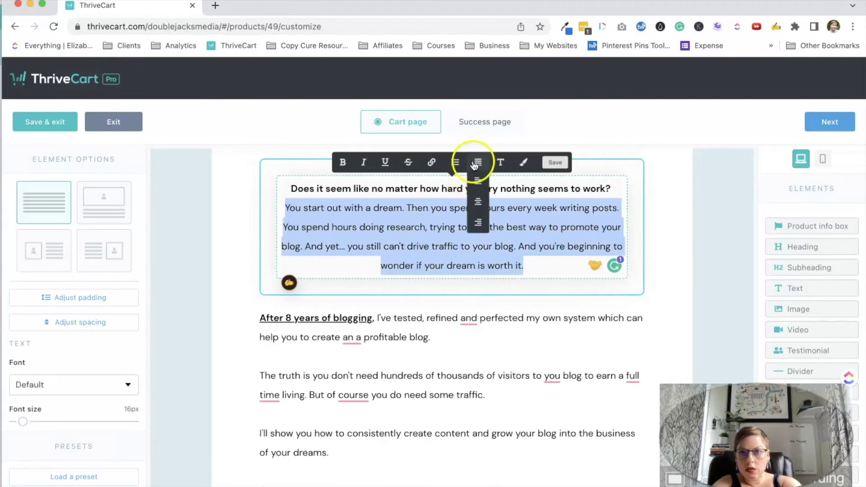
pyautogui.click(477, 188)
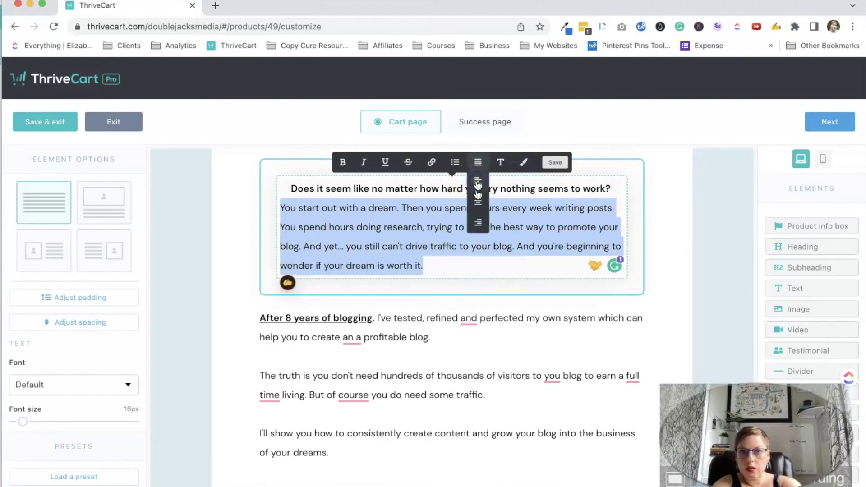
pyautogui.click(615, 189)
pyautogui.press('Return')
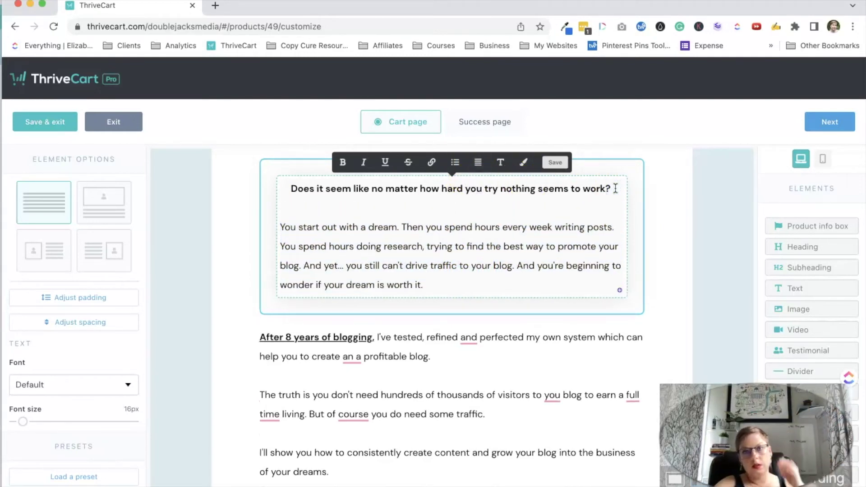
pyautogui.click(695, 253)
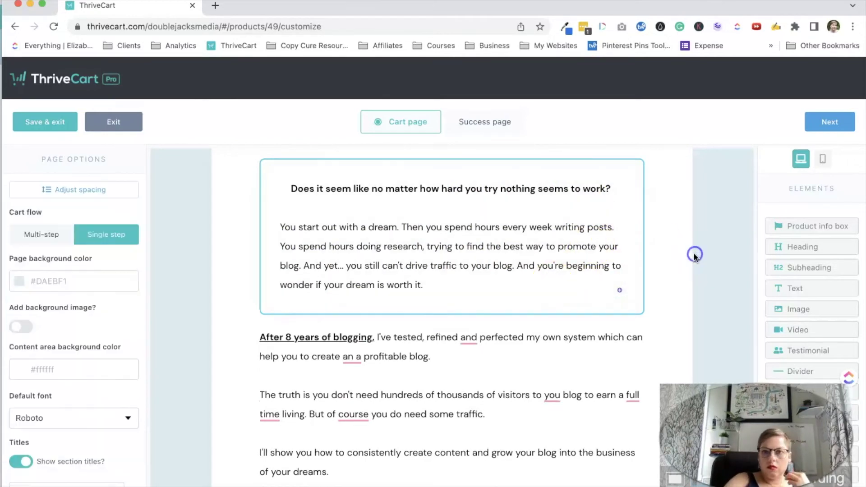
# Add a blank line before 'The Blogger Breakthrough Membership' in the complete package text and bold it.
pyautogui.scroll(-6, 491, 323)
pyautogui.scroll(-2, 491, 322)
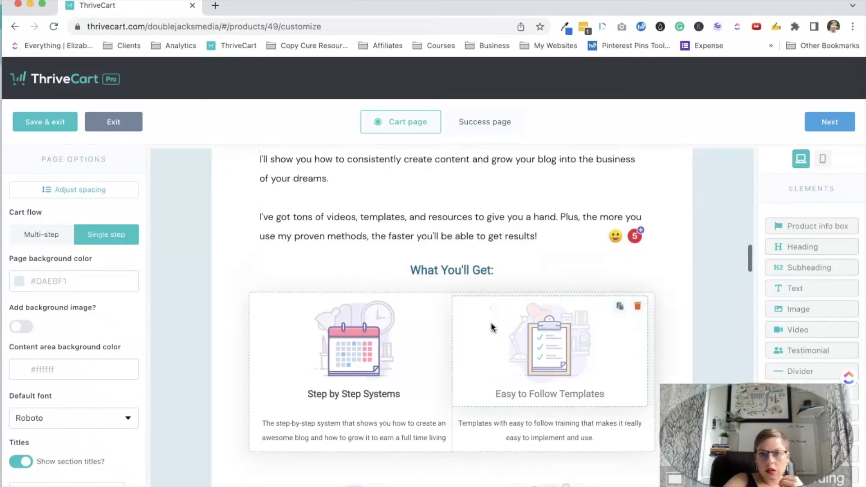
pyautogui.click(298, 305)
pyautogui.scroll(-6, 350, 325)
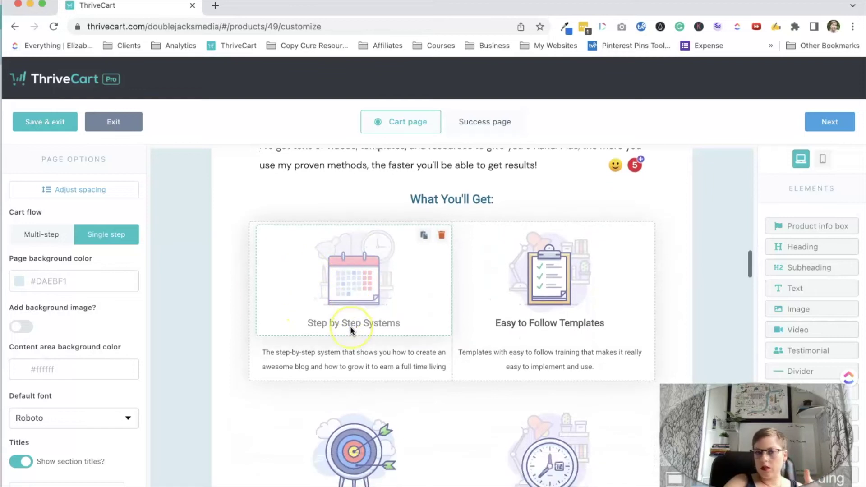
pyautogui.scroll(-6, 350, 326)
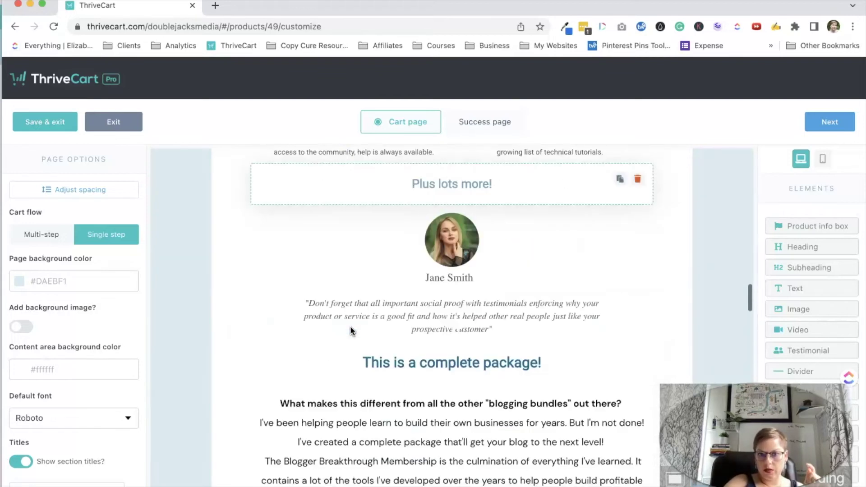
pyautogui.click(351, 326)
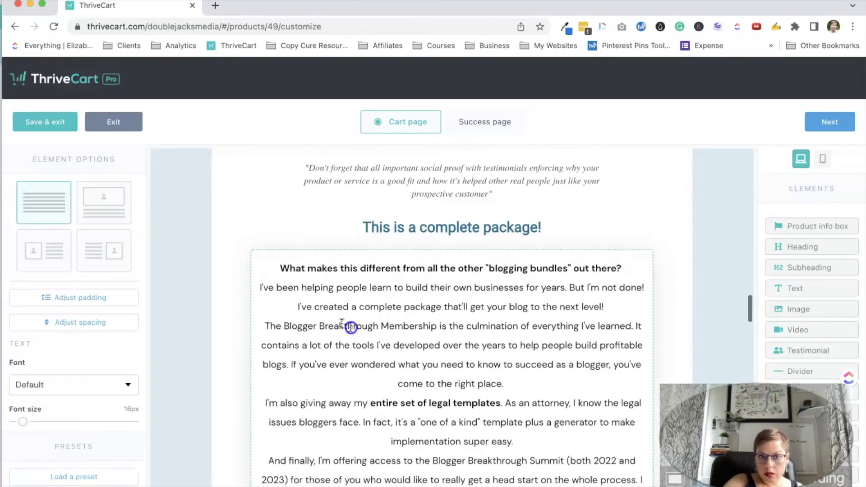
pyautogui.click(305, 363)
pyautogui.press('Return')
pyautogui.moveTo(262, 361); pyautogui.dragTo(444, 361)
pyautogui.hotkey('ctrl', 'b')
# Split the rest into paragraphs after 'the entire year.' and before 'It's seriously', 'No shiny' and 'So go ahead'.
pyautogui.scroll(-4, 437, 333)
pyautogui.moveTo(361, 376); pyautogui.dragTo(286, 394)
pyautogui.click(379, 453)
pyautogui.press('Return')
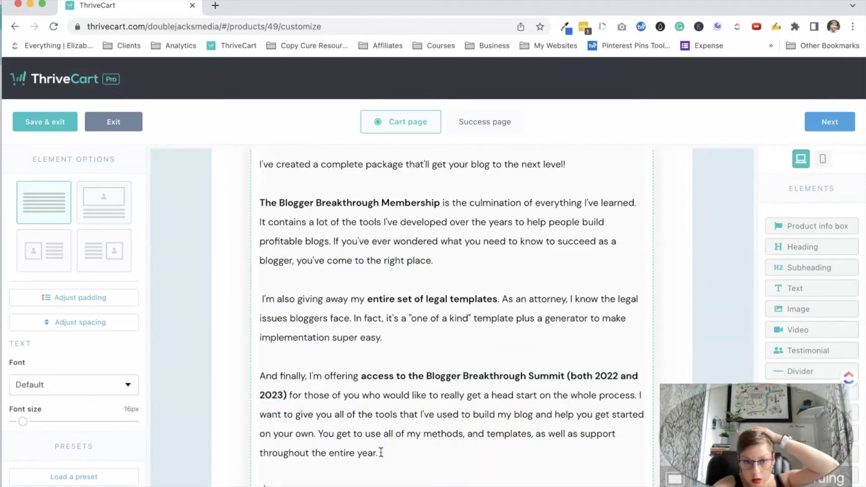
pyautogui.press('Return')
pyautogui.press('Return')
pyautogui.scroll(-3, 381, 453)
pyautogui.click(397, 385)
pyautogui.press('Return')
pyautogui.press('Return')
pyautogui.click(384, 422)
pyautogui.press('Return')
pyautogui.scroll(-4, 451, 316)
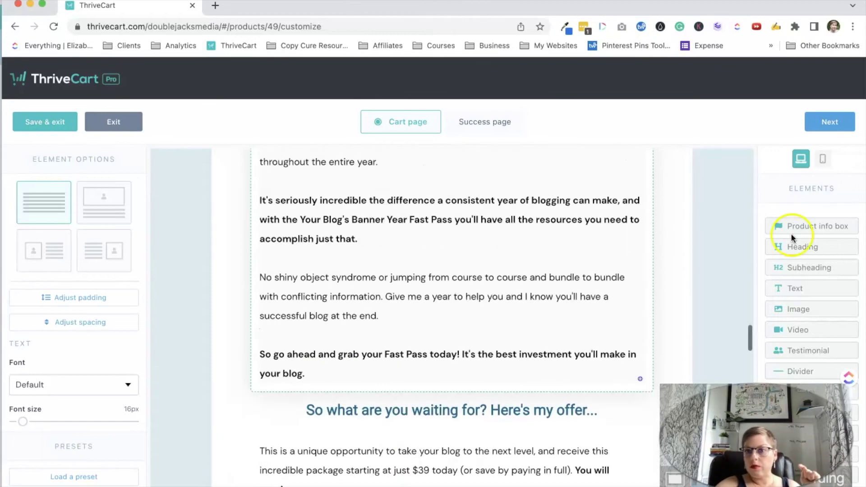
pyautogui.scroll(-20, 588, 276)
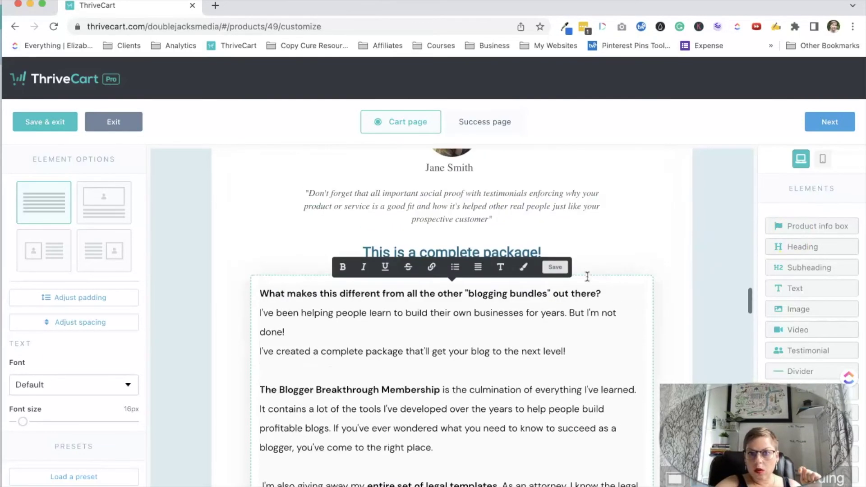
pyautogui.scroll(15, 587, 276)
pyautogui.scroll(-20, 588, 276)
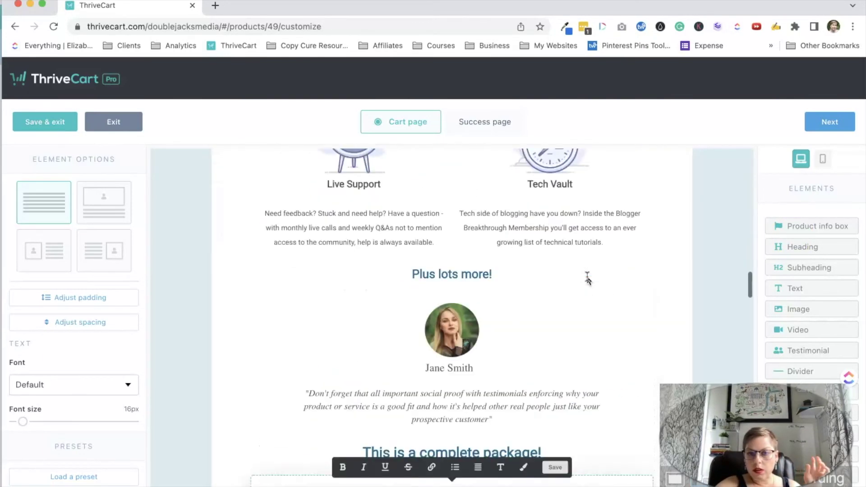
pyautogui.scroll(-3, 588, 279)
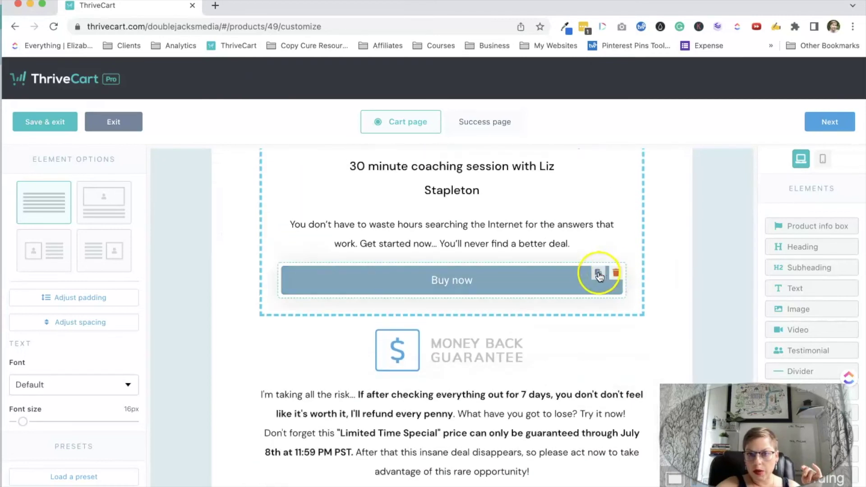
# Duplicate the Buy now button and drag the copy into an earlier section of the cart page.
pyautogui.click(600, 275)
pyautogui.scroll(20, 499, 244)
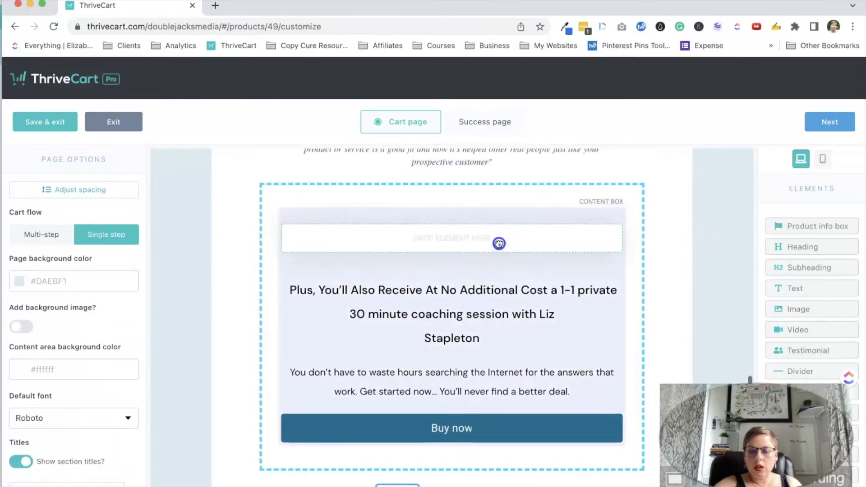
pyautogui.scroll(20, 498, 244)
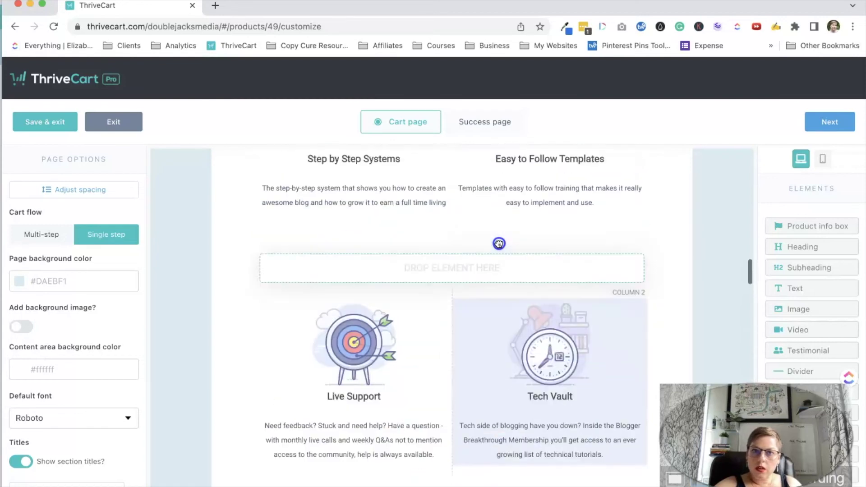
pyautogui.scroll(8, 499, 243)
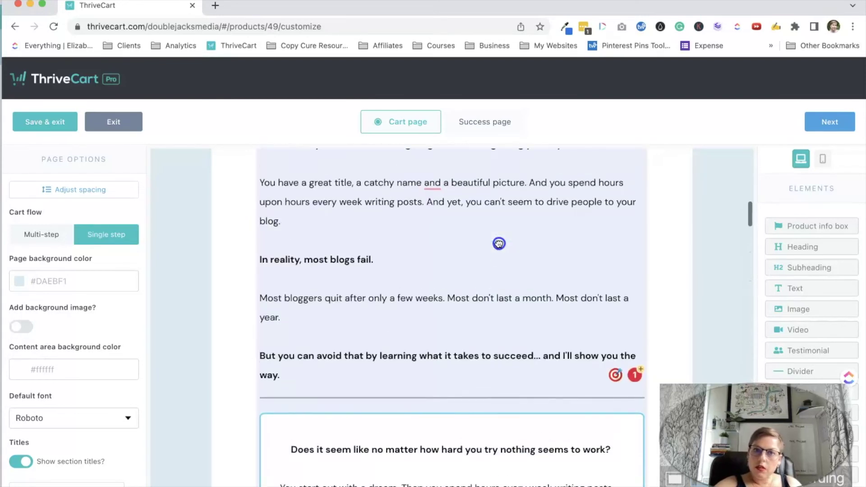
pyautogui.scroll(3, 499, 244)
pyautogui.moveTo(499, 243); pyautogui.dragTo(531, 349)
pyautogui.scroll(-5, 499, 244)
pyautogui.scroll(1, 531, 349)
pyautogui.scroll(-3, 530, 349)
pyautogui.scroll(-5, 530, 348)
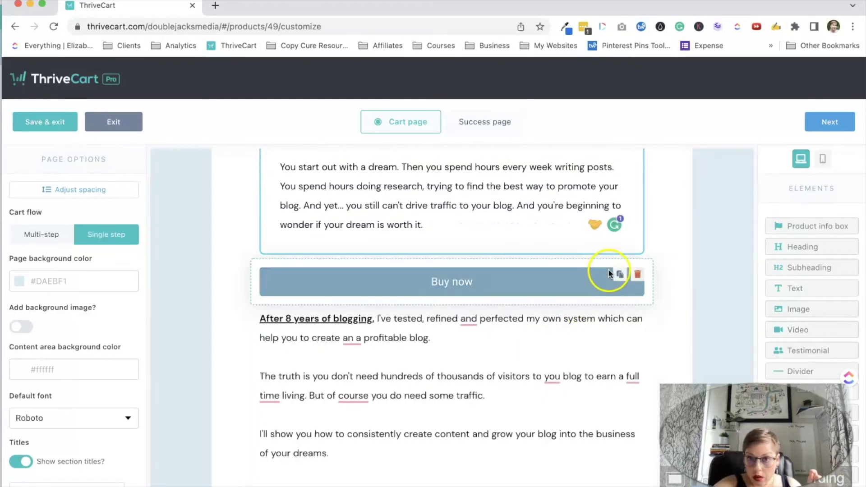
# Duplicate the Buy now button again and place the second copy further up the page.
pyautogui.click(618, 274)
pyautogui.scroll(-2, 540, 370)
pyautogui.click(547, 225)
pyautogui.moveTo(546, 226); pyautogui.dragTo(550, 246)
pyautogui.scroll(-4, 537, 358)
pyautogui.scroll(-14, 536, 361)
pyautogui.scroll(10, 545, 337)
# Move the card logos up to sit beneath the Complete Order button.
pyautogui.click(309, 218)
pyautogui.scroll(-15, 364, 387)
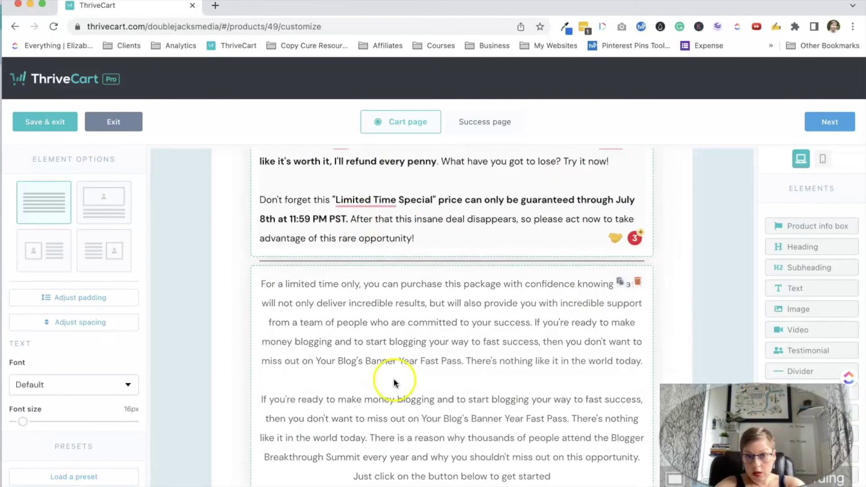
pyautogui.scroll(-5, 394, 383)
pyautogui.click(603, 337)
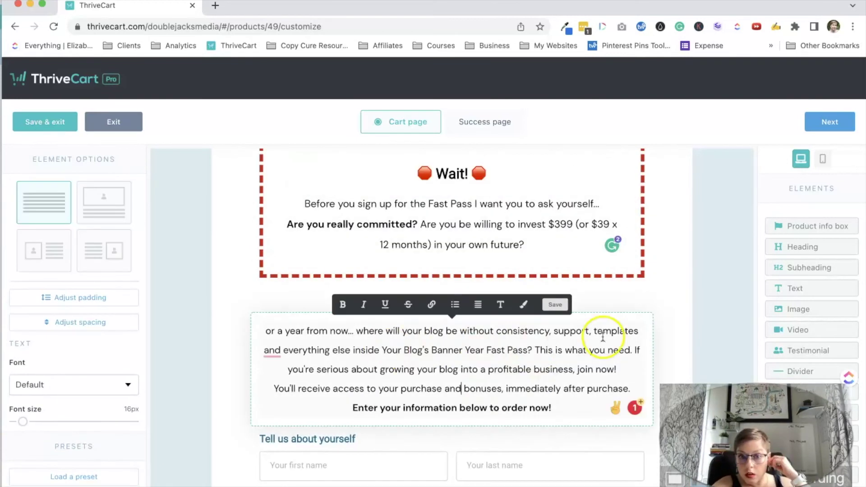
pyautogui.scroll(-8, 576, 380)
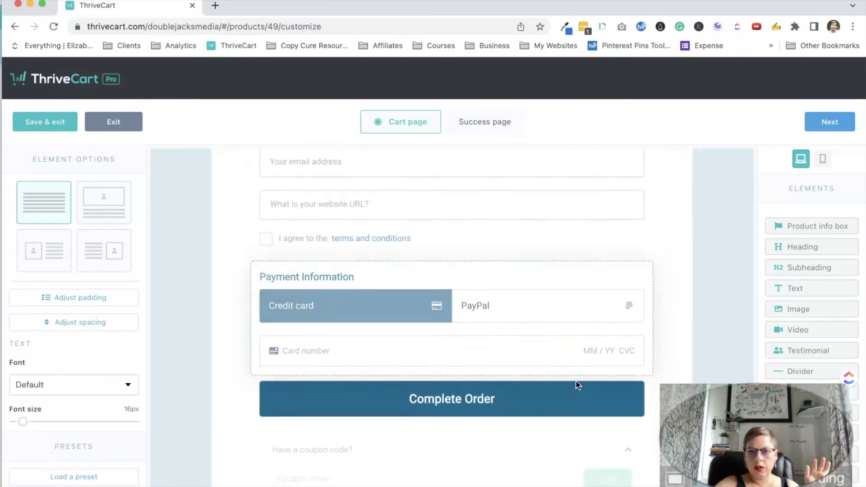
pyautogui.scroll(-5, 576, 383)
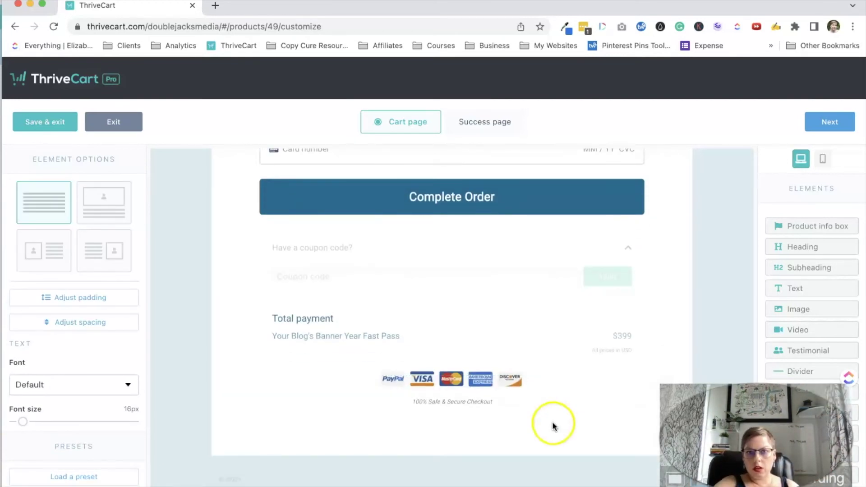
pyautogui.moveTo(544, 381); pyautogui.dragTo(545, 273)
pyautogui.scroll(5, 546, 275)
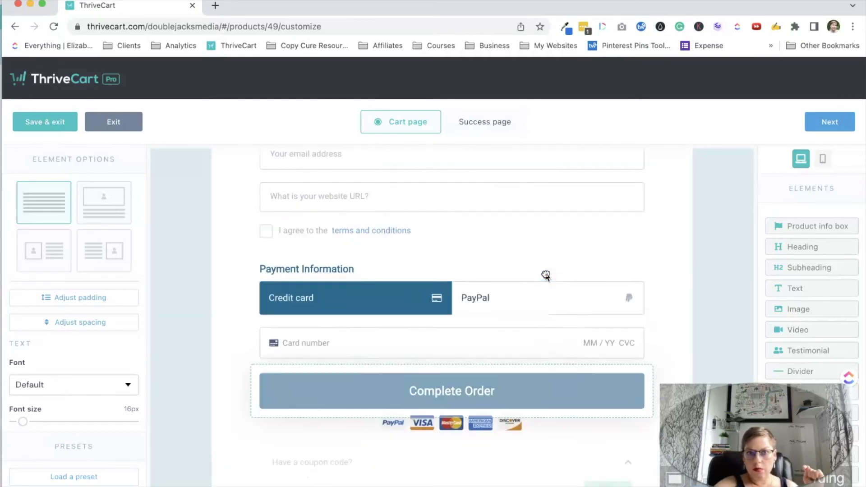
pyautogui.scroll(-2, 547, 275)
pyautogui.scroll(5, 532, 393)
pyautogui.moveTo(518, 451); pyautogui.dragTo(518, 450)
pyautogui.scroll(7, 518, 451)
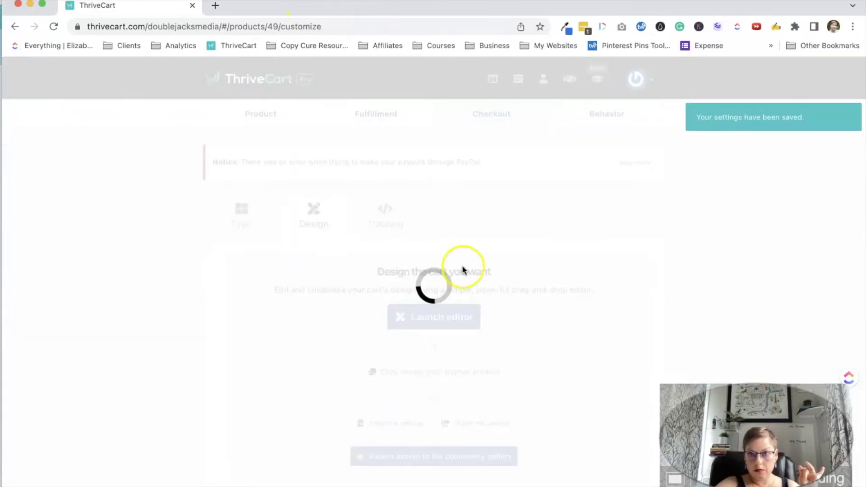
# Save the Fast Pass product to get its live checkout URL, then reopen its settings.
pyautogui.scroll(-3, 462, 265)
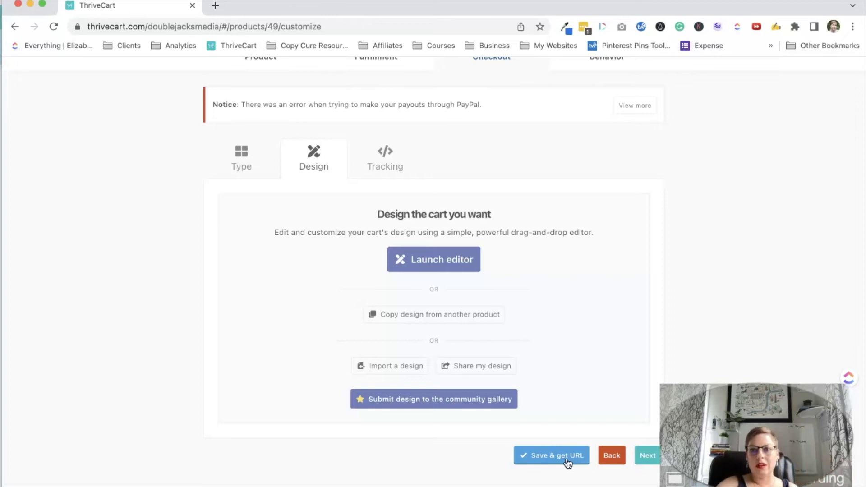
pyautogui.click(568, 463)
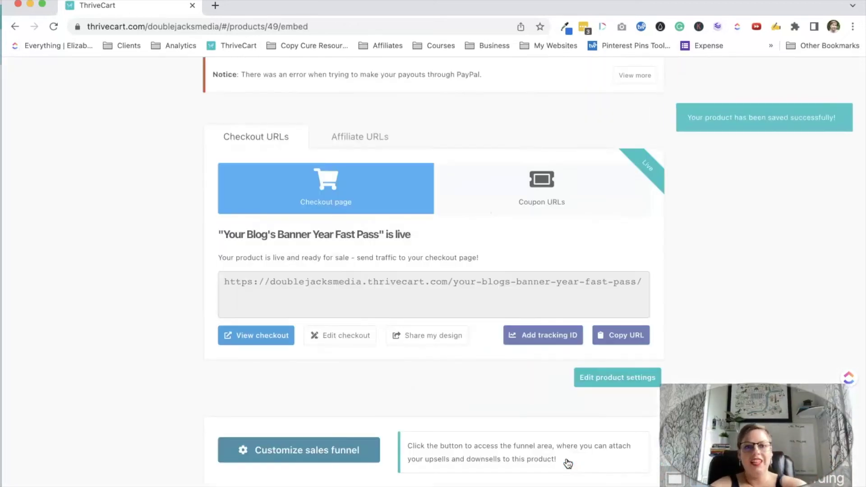
pyautogui.hotkey('ctrl', 'Up')
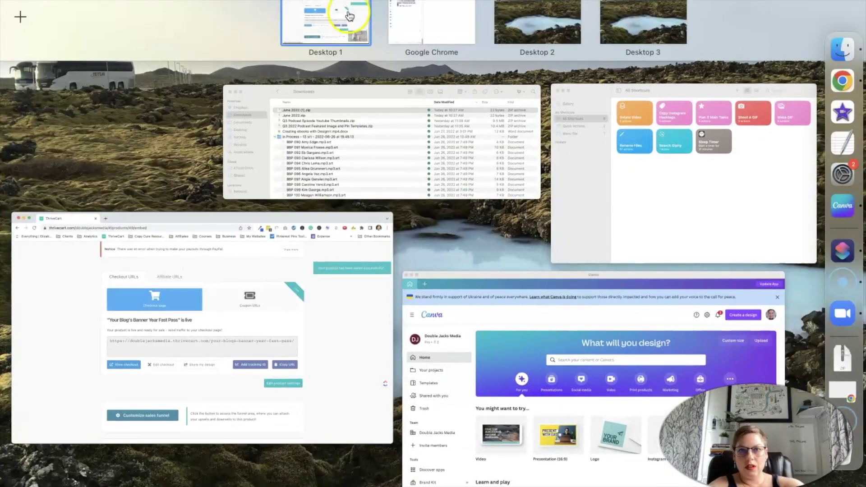
pyautogui.click(167, 294)
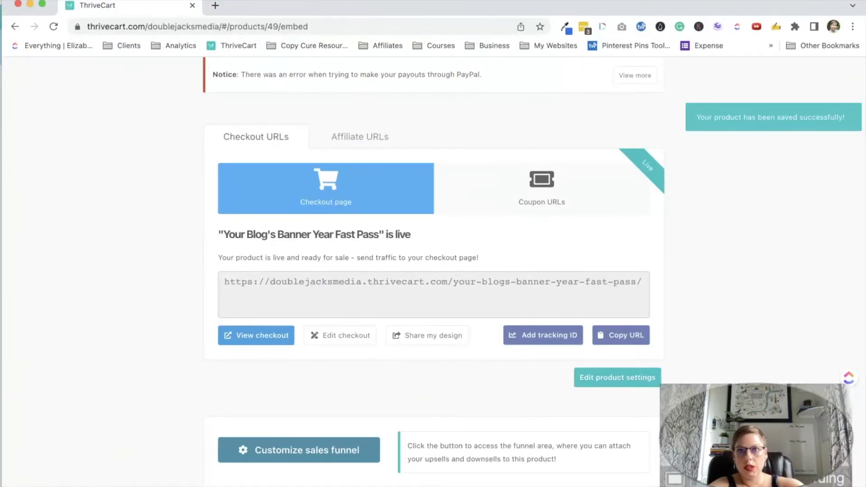
pyautogui.click(595, 383)
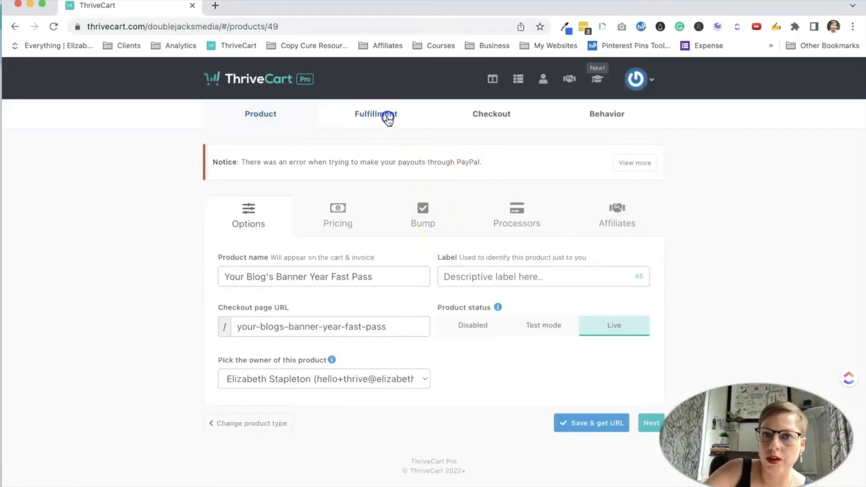
# Launch the Fast Pass cart editor from Checkout > Design and switch to the Success page.
pyautogui.click(482, 115)
pyautogui.click(320, 227)
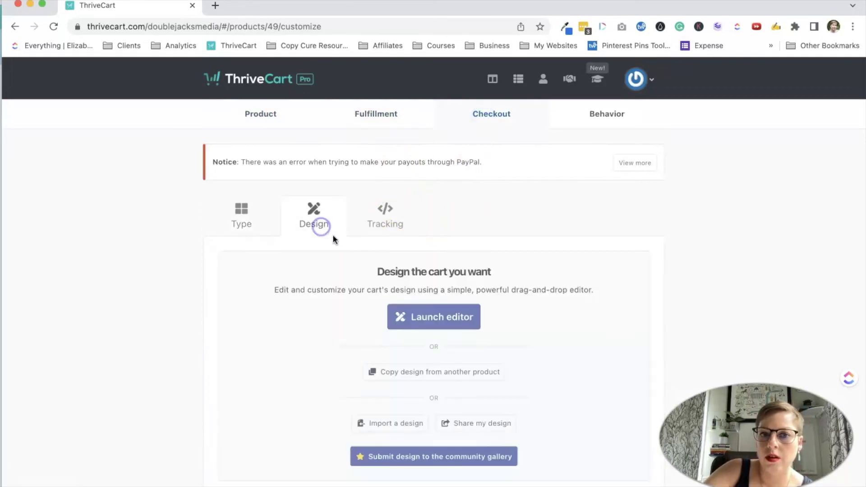
pyautogui.click(431, 314)
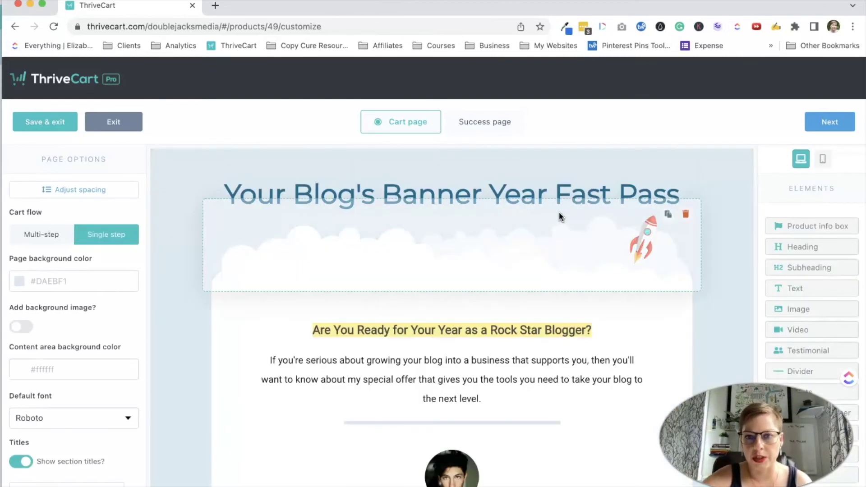
pyautogui.scroll(-15, 559, 217)
pyautogui.scroll(-15, 559, 218)
pyautogui.scroll(-15, 560, 218)
pyautogui.scroll(-15, 559, 203)
pyautogui.scroll(-3, 560, 203)
pyautogui.scroll(10, 561, 201)
pyautogui.click(507, 125)
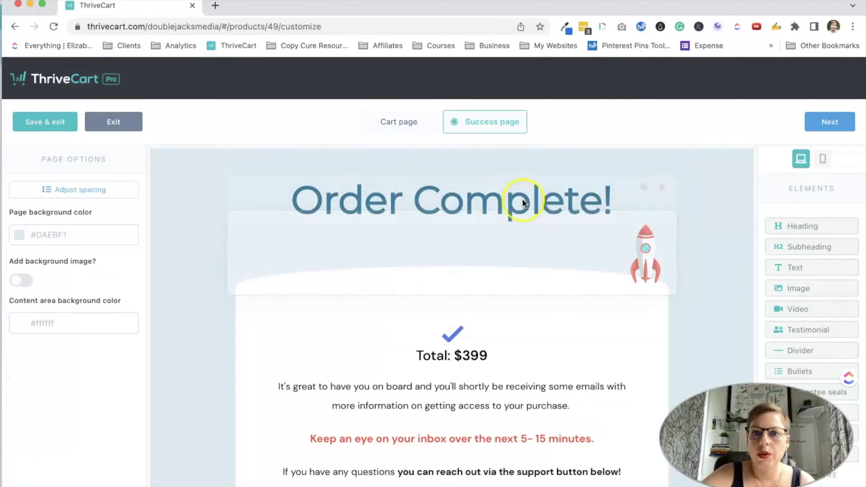
# Set the success page tick colour to dark blue (#026C8F).
pyautogui.click(515, 341)
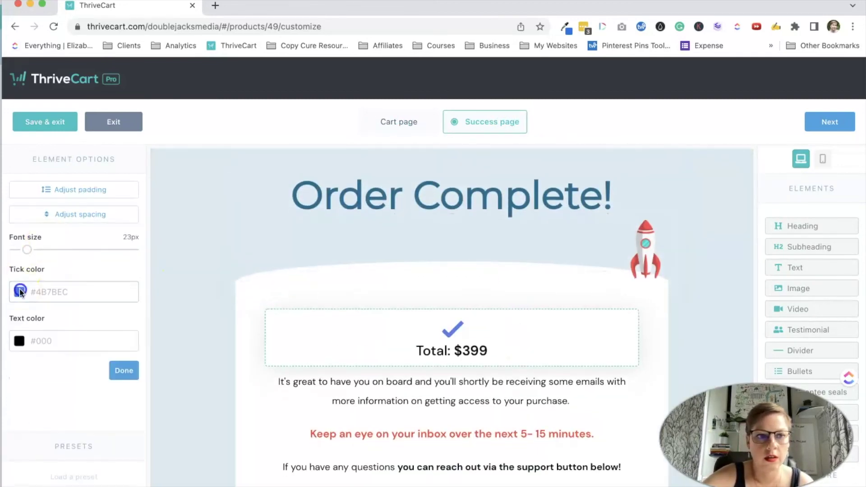
pyautogui.click(20, 291)
pyautogui.click(41, 425)
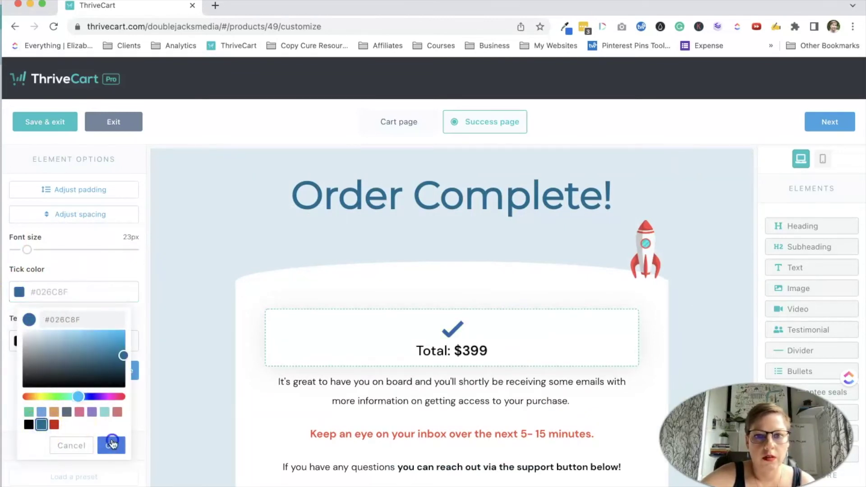
pyautogui.click(112, 444)
# Append '(from both Thrivecart and …)' with the sender's e-mail address after 'emails' in the welcome paragraph.
pyautogui.click(389, 405)
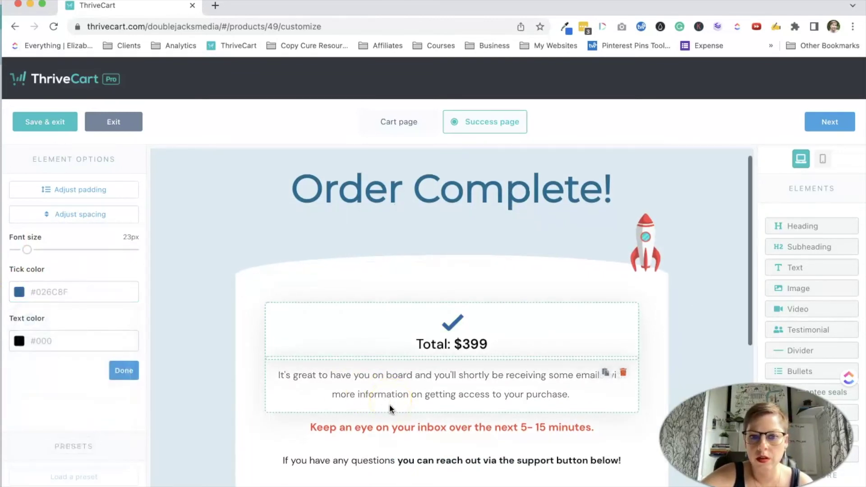
pyautogui.scroll(-5, 389, 404)
pyautogui.click(581, 192)
pyautogui.click(604, 178)
# Set the order table's PDF and support options to No.
pyautogui.click(488, 282)
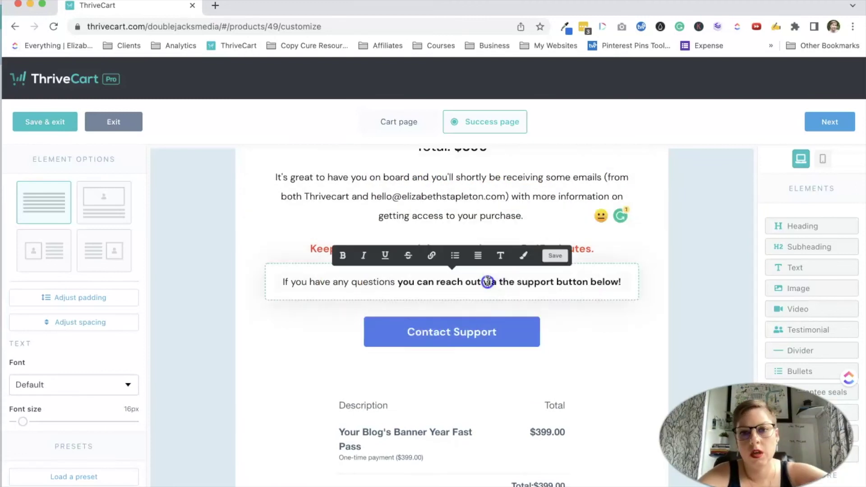
pyautogui.scroll(-3, 488, 282)
pyautogui.click(512, 296)
pyautogui.click(46, 253)
pyautogui.click(41, 306)
pyautogui.scroll(4, 499, 352)
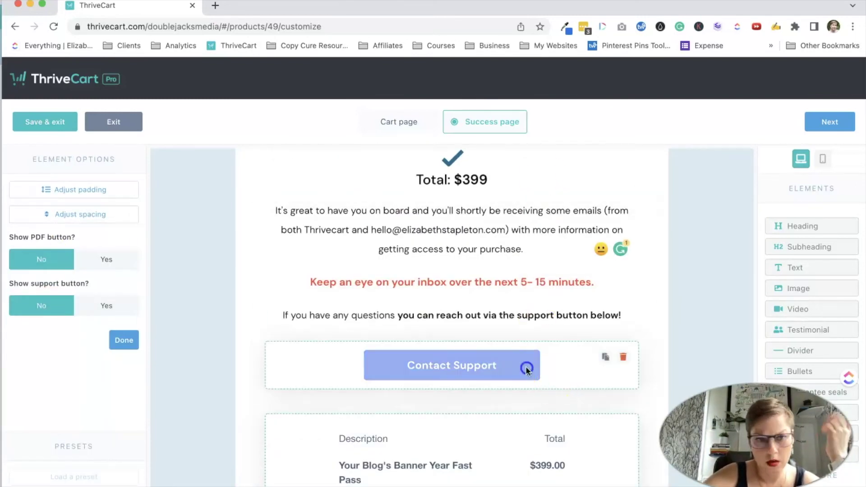
# Delete the standalone Contact Support button and make the order table's Contact support button dark blue.
pyautogui.click(526, 369)
pyautogui.click(623, 357)
pyautogui.click(479, 397)
pyautogui.click(19, 356)
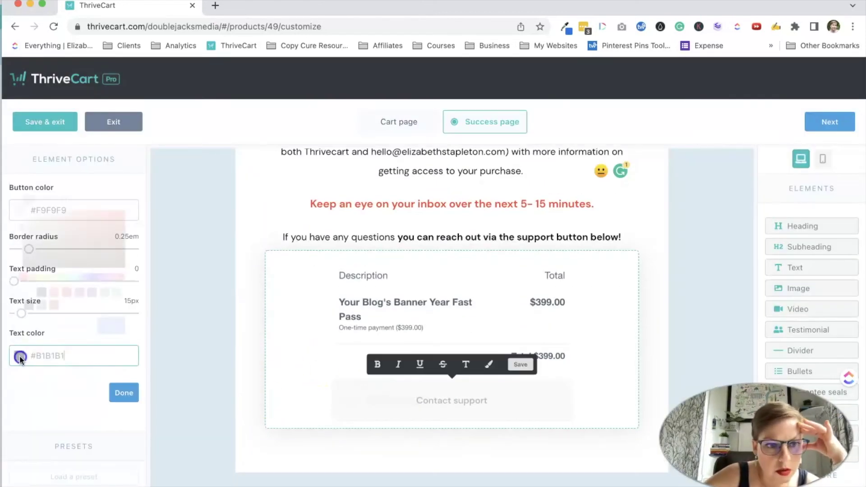
pyautogui.click(41, 305)
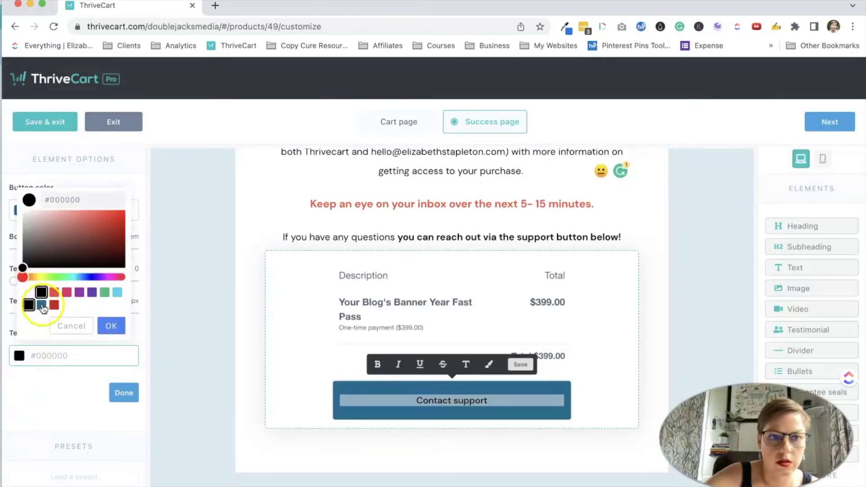
pyautogui.click(520, 364)
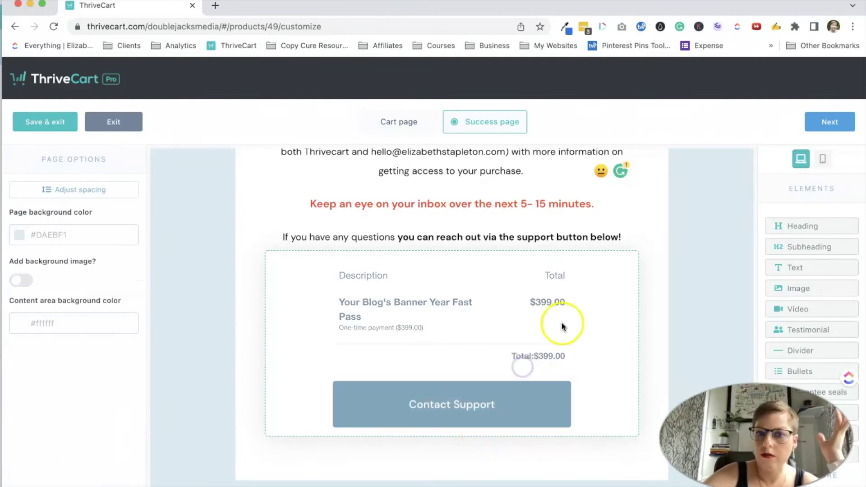
# Add the line 'You can also access your Purchases with this link:' and save the page design.
pyautogui.scroll(1, 561, 323)
pyautogui.click(624, 267)
pyautogui.press('Return')
pyautogui.write('You can also access your Purchases with this link:')
pyautogui.click(830, 122)
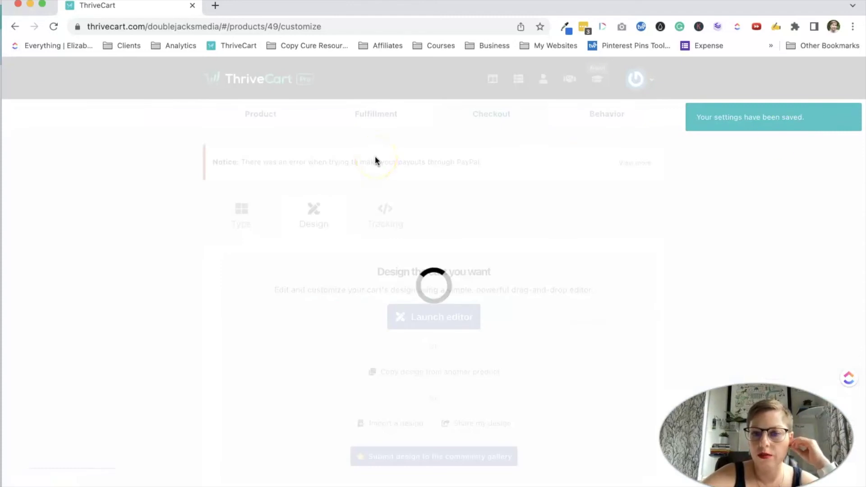
# Set fulfillment to add buyers to the 'Your Blog's Banner Year Incentive Bundle' membership course.
pyautogui.click(381, 115)
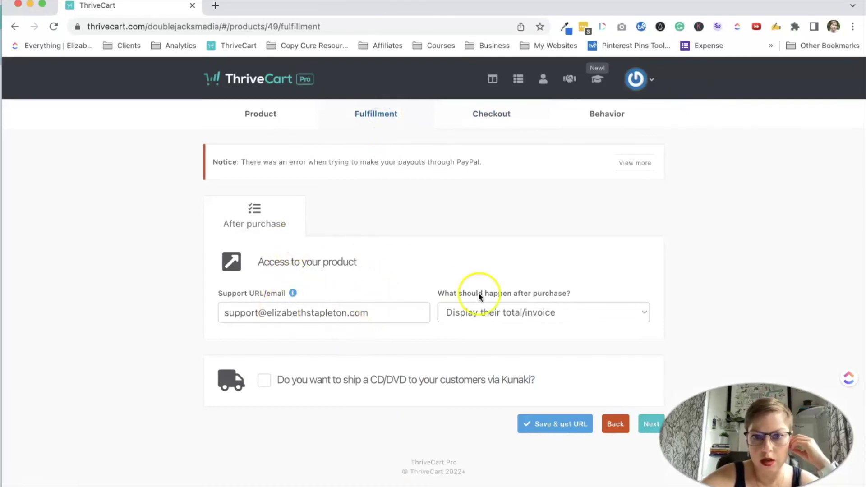
pyautogui.click(497, 312)
pyautogui.click(505, 343)
pyautogui.scroll(-3, 506, 341)
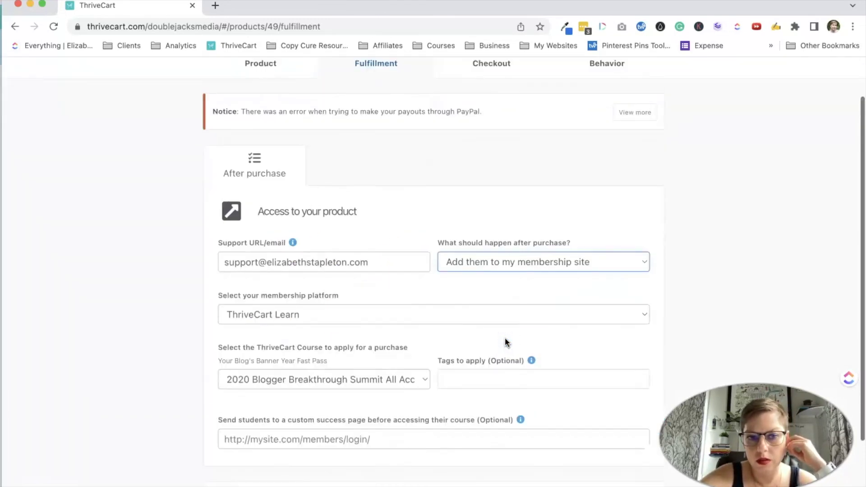
pyautogui.click(389, 285)
pyautogui.scroll(-7, 382, 397)
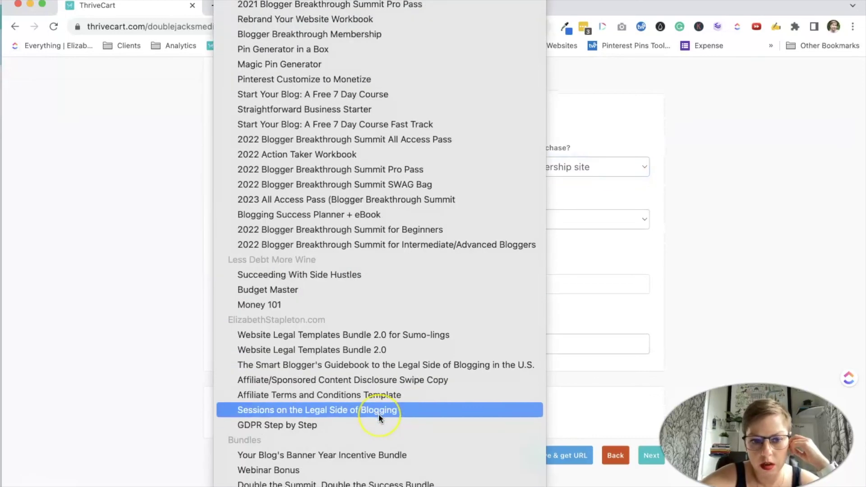
pyautogui.click(370, 454)
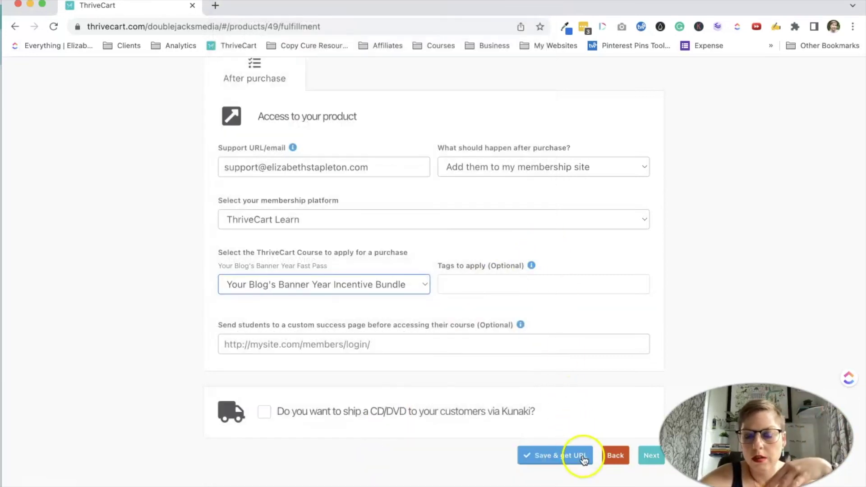
pyautogui.click(646, 457)
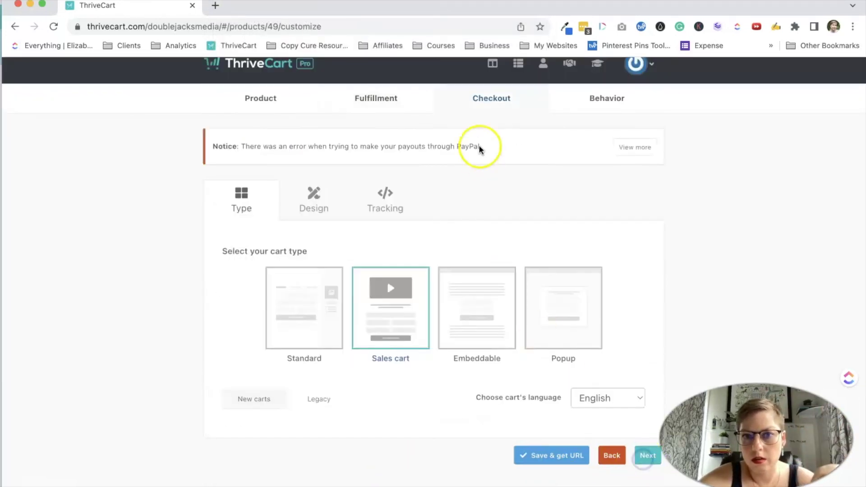
# Launch the cart page editor from the design settings and switch to the success page.
pyautogui.click(323, 197)
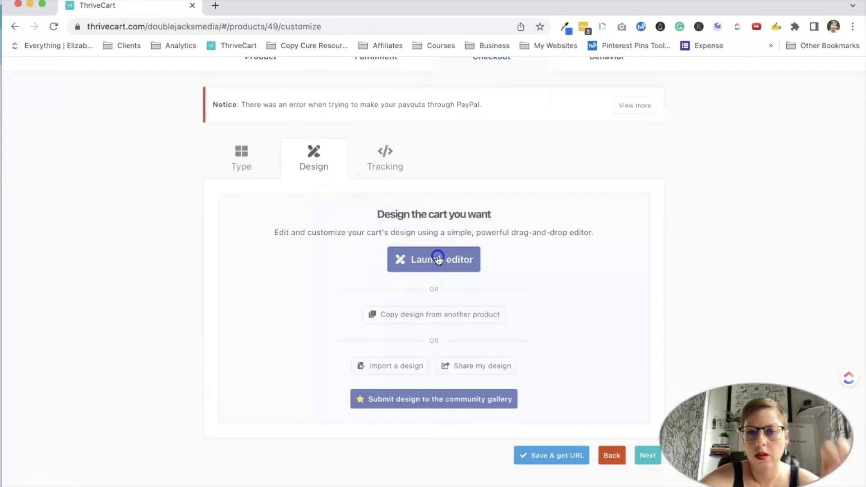
pyautogui.click(436, 257)
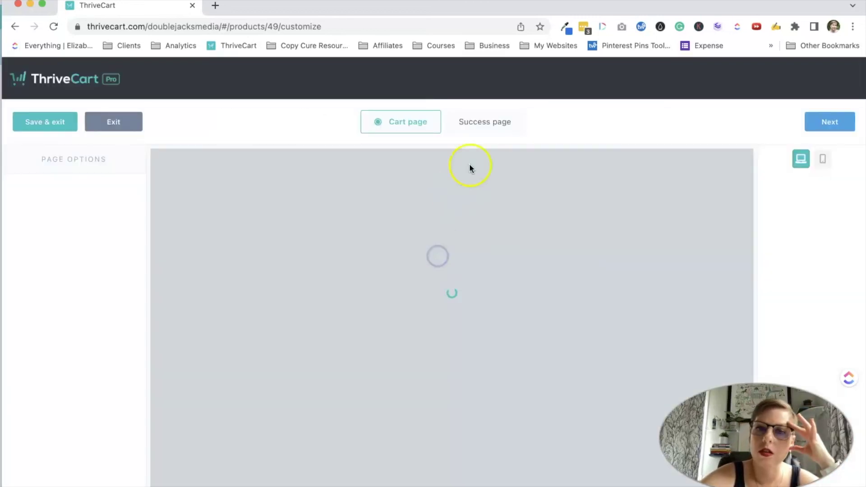
pyautogui.click(481, 122)
pyautogui.scroll(-5, 432, 313)
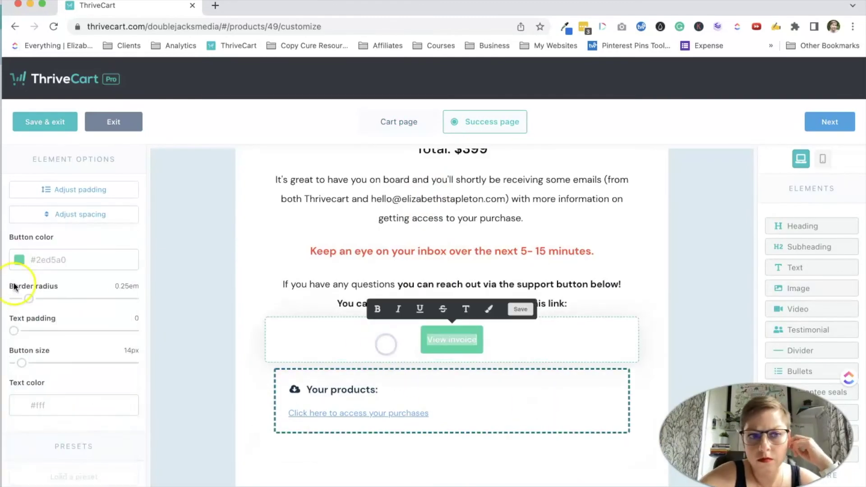
# Edit the View invoice button and rewrite the support sentence to end with the support e-mail address.
pyautogui.tripleClick(452, 340)
pyautogui.click(577, 346)
pyautogui.click(387, 357)
pyautogui.scroll(1, 387, 362)
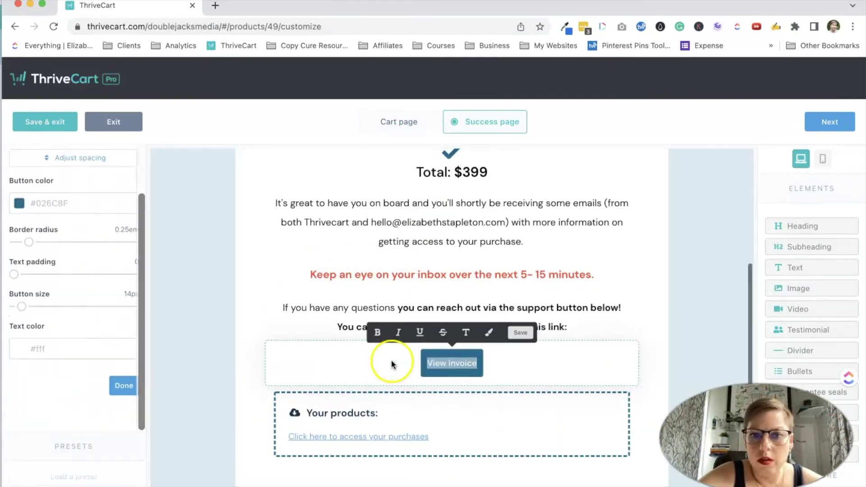
pyautogui.moveTo(621, 308); pyautogui.dragTo(485, 310)
# Retitle the products box 'Access Your Purchase Here', touch up the welcome paragraph, and save.
pyautogui.click(307, 413)
pyautogui.write('Access Your Purchase Here')
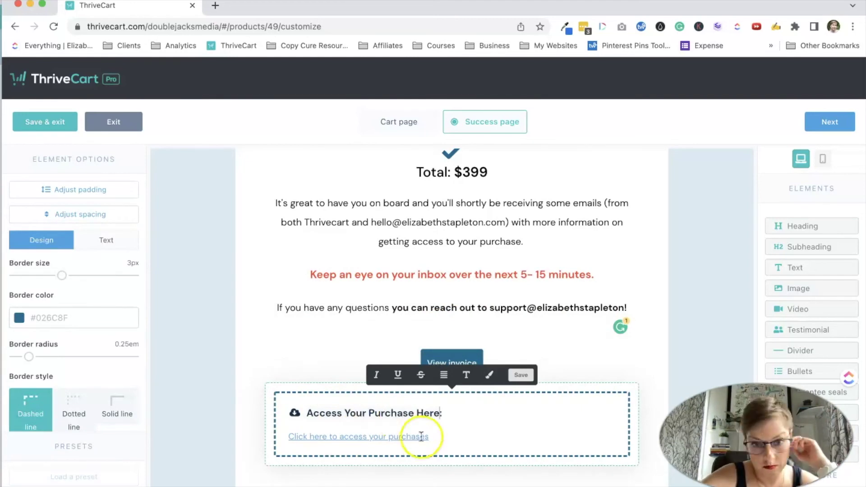
pyautogui.scroll(3, 350, 418)
pyautogui.scroll(-3, 349, 418)
pyautogui.click(505, 202)
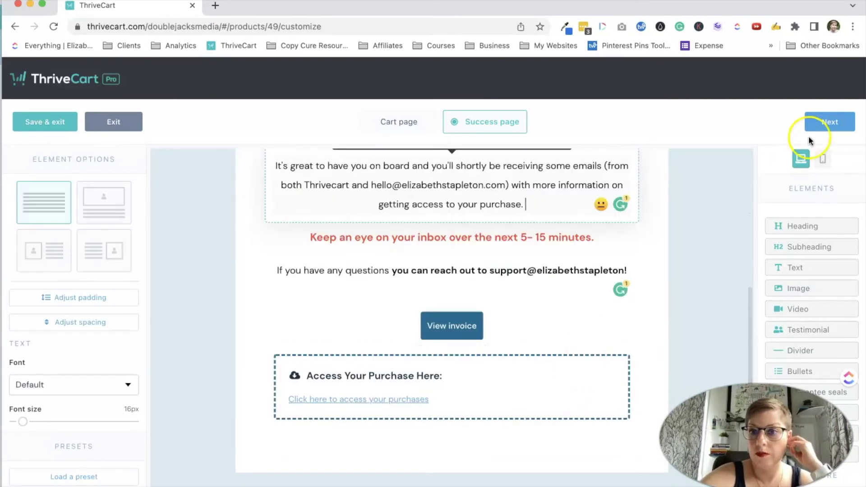
pyautogui.click(827, 125)
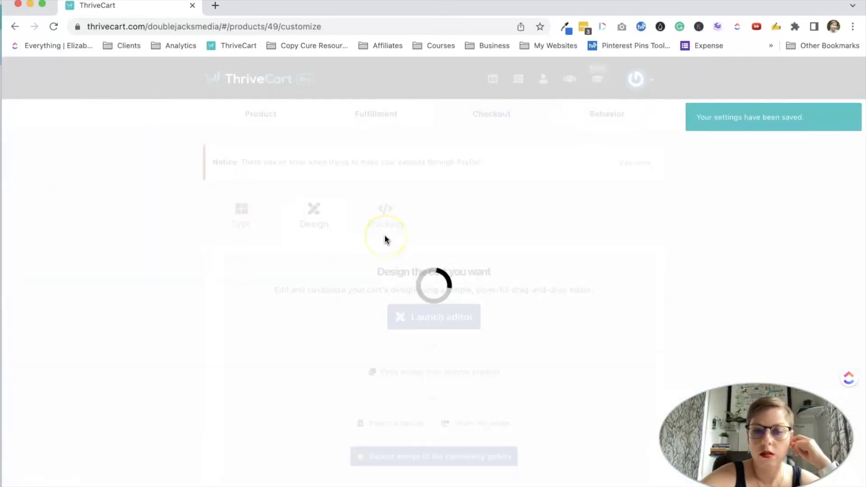